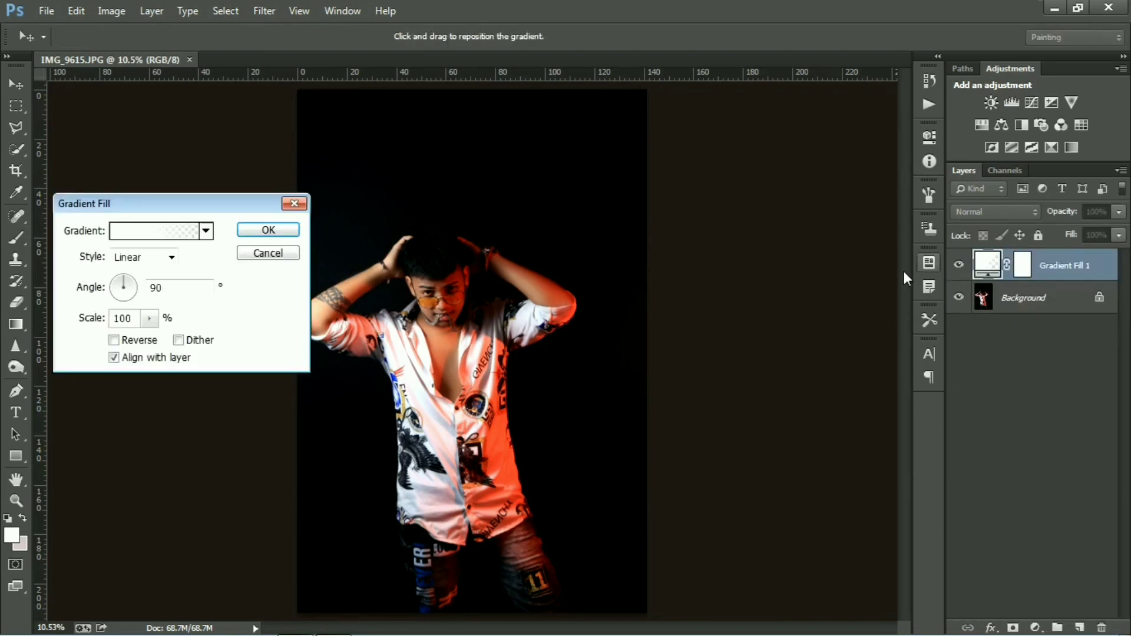
- Give the gradient fill the Neutral Density preset, a Radial style and reversed direction
{"action": "left_click", "coordinate": [177, 231]}
{"action": "left_click", "coordinate": [605, 154]}
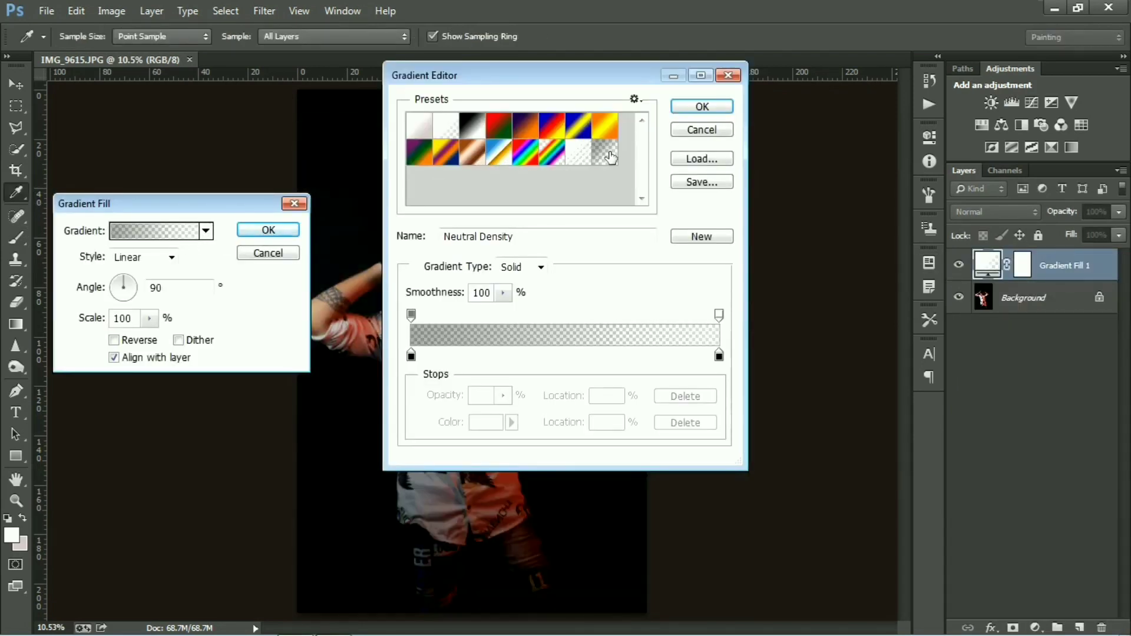
{"action": "left_click", "coordinate": [702, 106]}
{"action": "left_click", "coordinate": [170, 259]}
{"action": "left_click", "coordinate": [126, 287]}
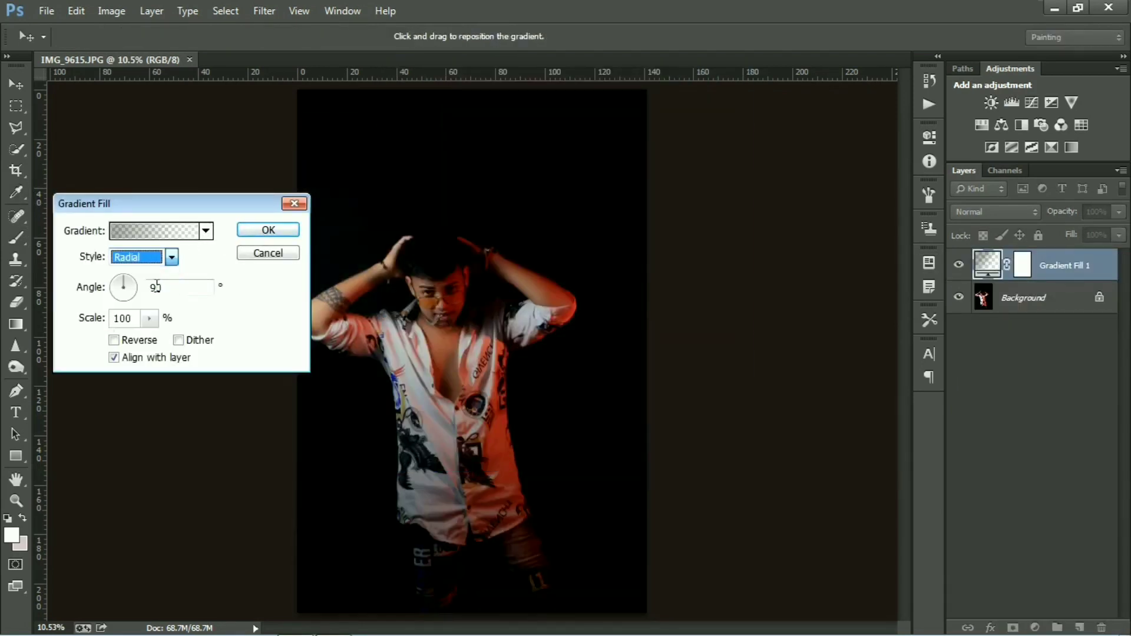
{"action": "left_click", "coordinate": [113, 340]}
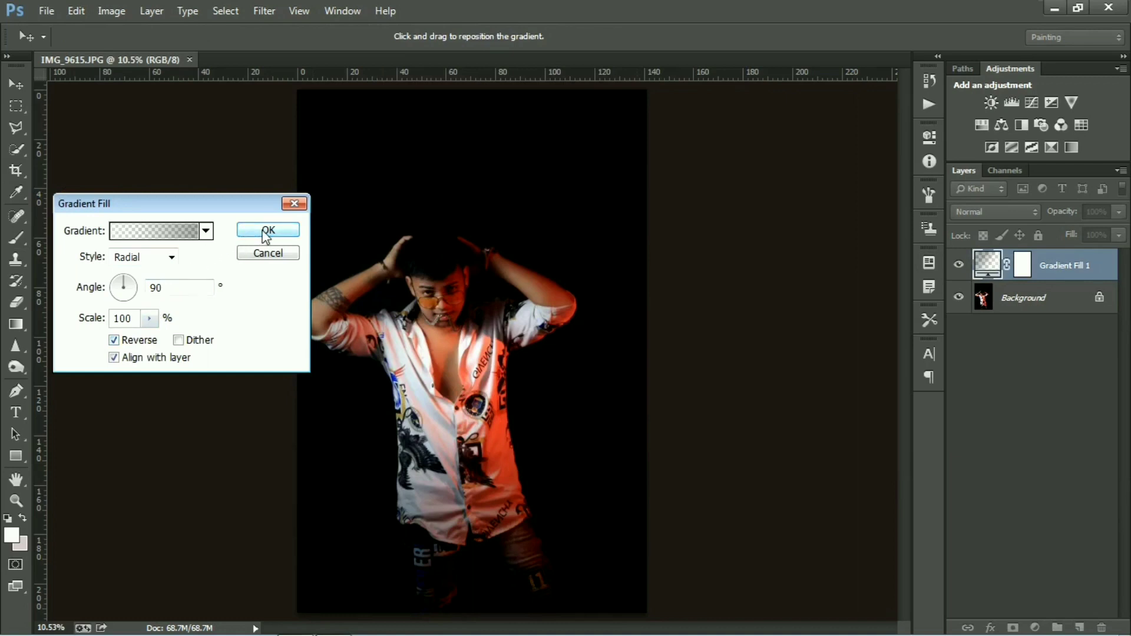
- Centre the radial gradient on the man's face, set its scale to 186% and apply the fill
{"action": "left_click_drag", "start_coordinate": [463, 346], "coordinate": [453, 286]}
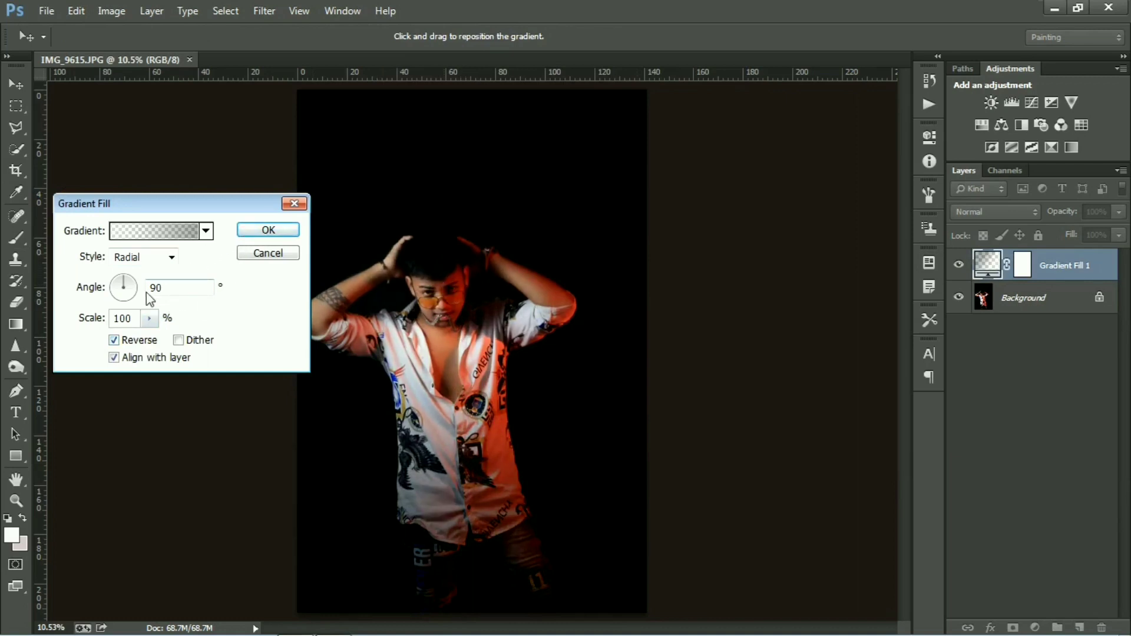
{"action": "left_click_drag", "start_coordinate": [94, 329], "coordinate": [35, 327]}
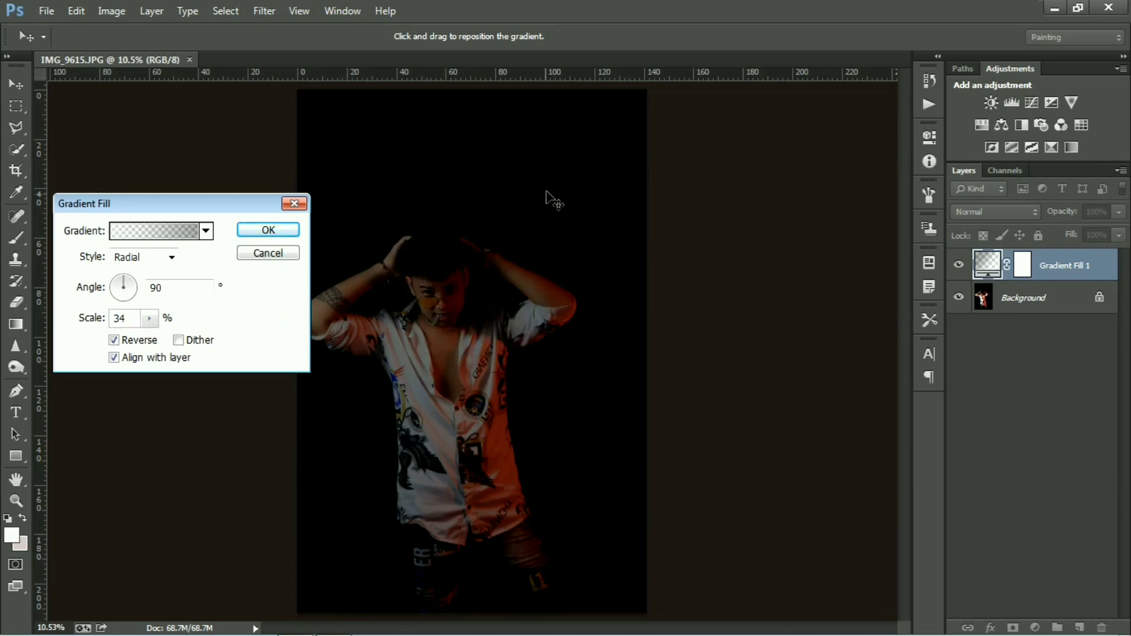
{"action": "left_click_drag", "start_coordinate": [547, 192], "coordinate": [456, 295]}
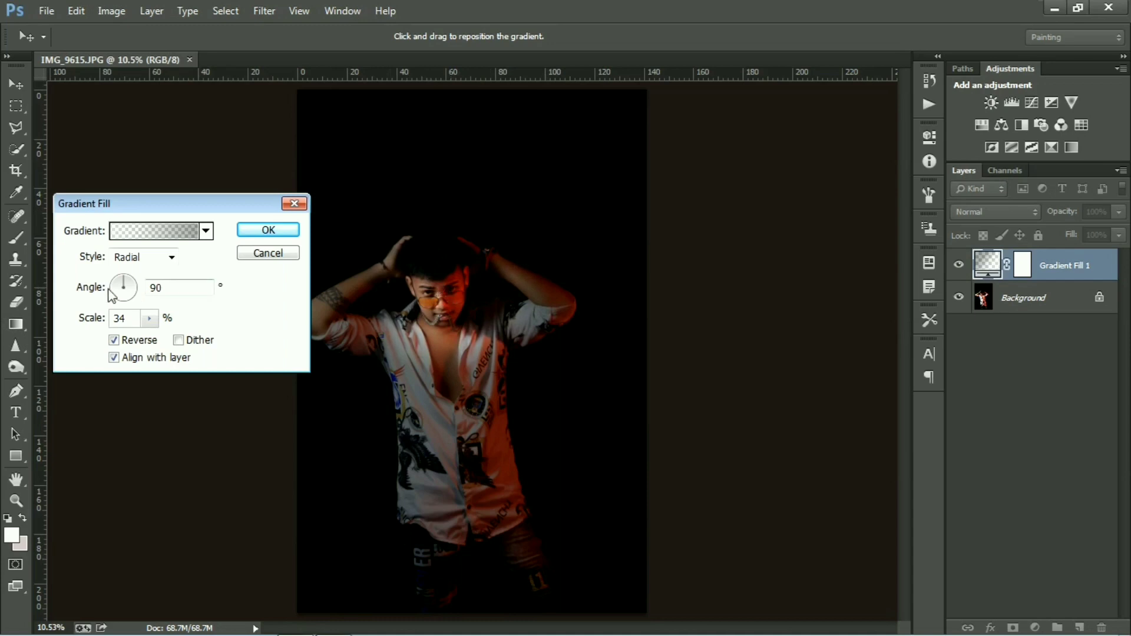
{"action": "left_click_drag", "start_coordinate": [89, 318], "coordinate": [214, 323]}
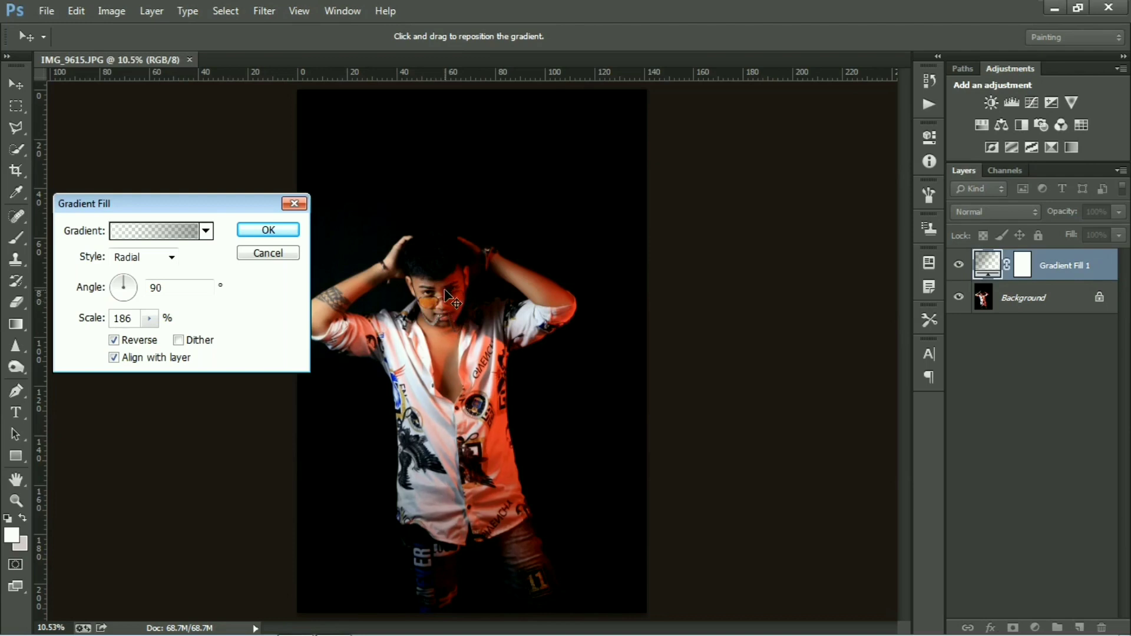
{"action": "left_click", "coordinate": [292, 231]}
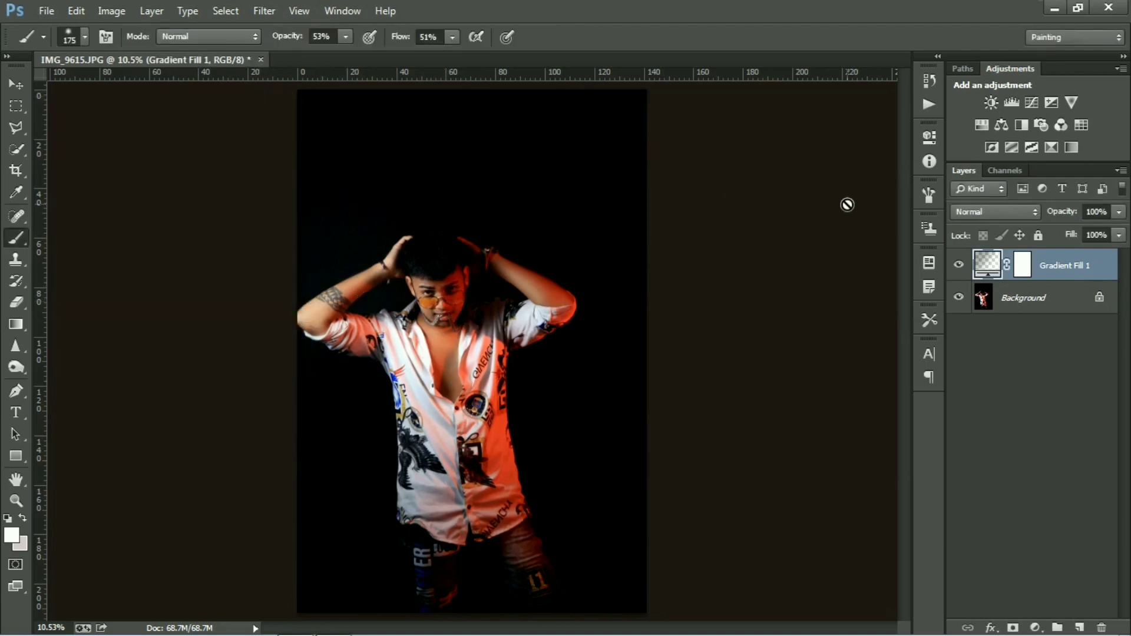
- Add a Selective Color adjustment with Reds at Cyan -46, Magenta +1 and Yellow +1, and raise their Black slightly
{"action": "left_click", "coordinate": [1052, 148]}
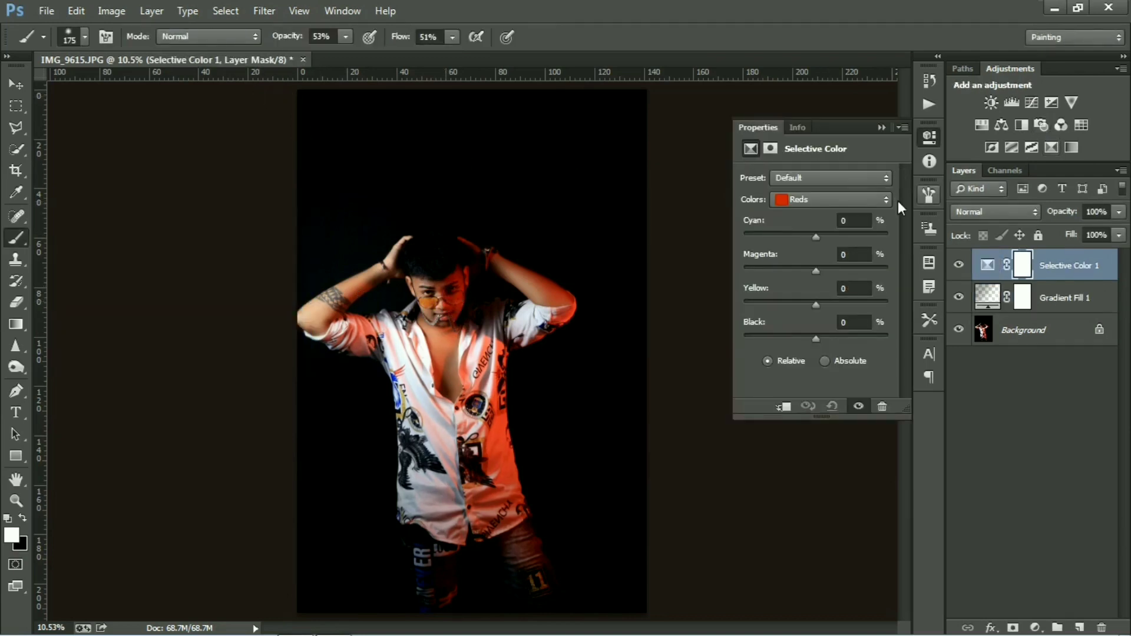
{"action": "left_click_drag", "start_coordinate": [817, 235], "coordinate": [783, 236]}
{"action": "mouse_move", "coordinate": [815, 269]}
{"action": "left_mouse_down"}
{"action": "mouse_move", "coordinate": [783, 267]}
{"action": "mouse_move", "coordinate": [816, 274]}
{"action": "left_mouse_up"}
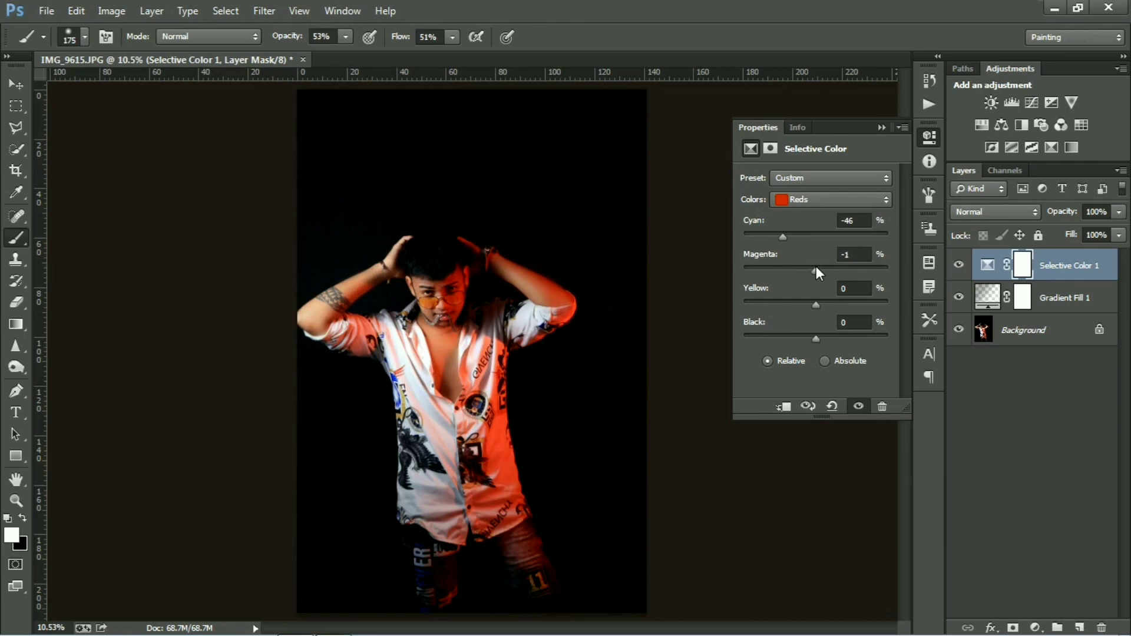
{"action": "left_click_drag", "start_coordinate": [806, 301], "coordinate": [840, 299]}
{"action": "mouse_move", "coordinate": [815, 340]}
{"action": "left_mouse_down"}
{"action": "mouse_move", "coordinate": [793, 338]}
{"action": "mouse_move", "coordinate": [826, 338]}
{"action": "left_mouse_up"}
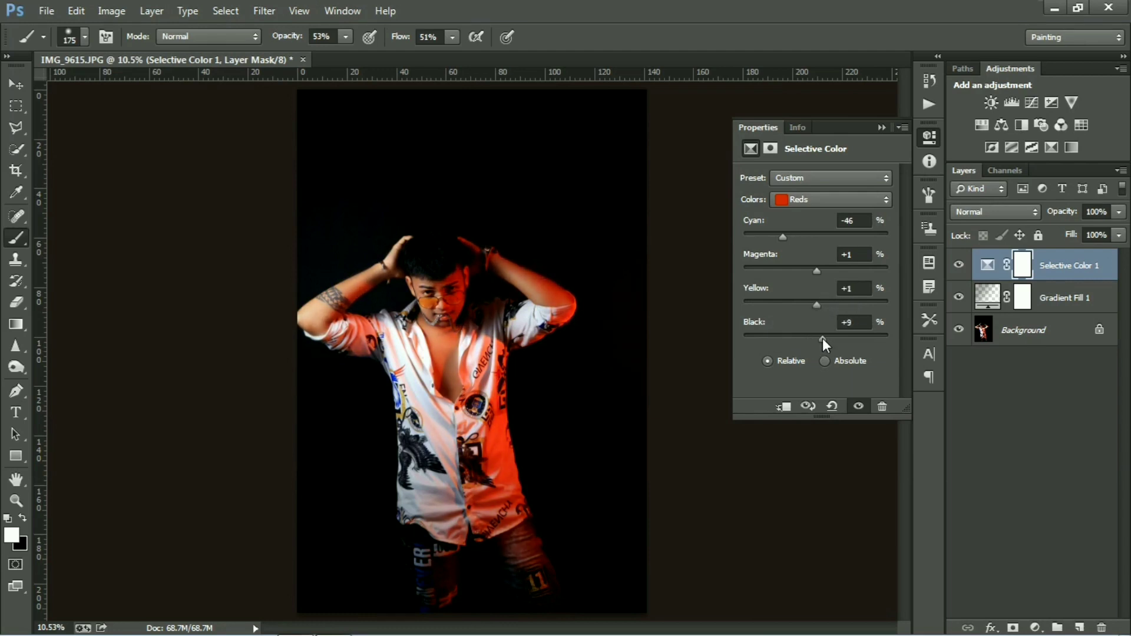
- In the Selective Color adjustment, set Yellows to Cyan -36 and Magenta -57, and adjust their Yellow amount
{"action": "left_click", "coordinate": [831, 200]}
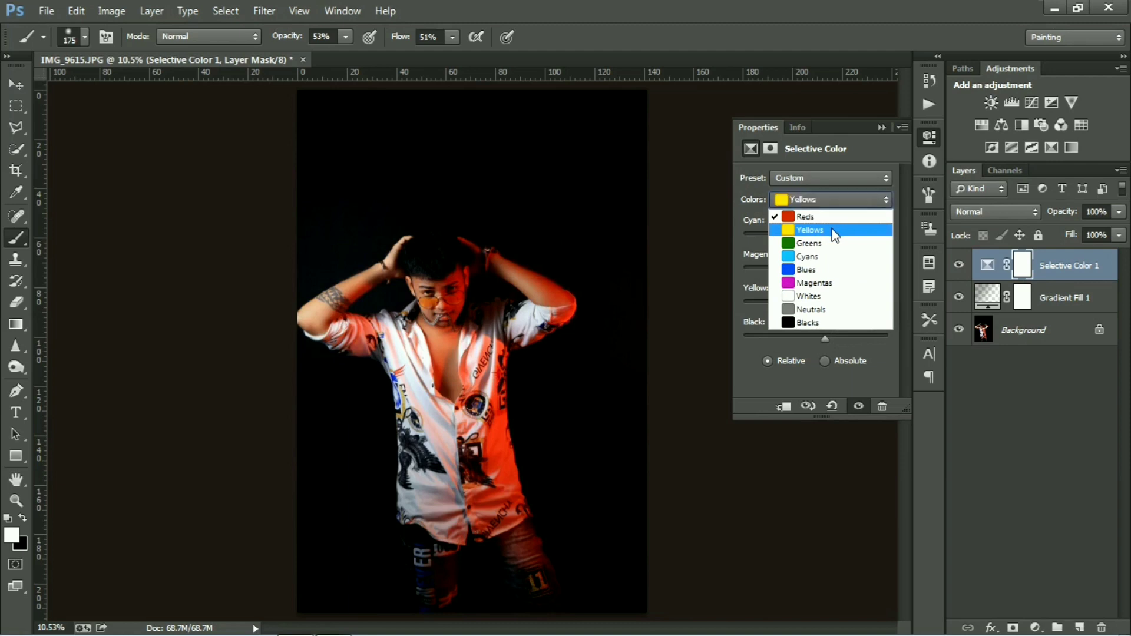
{"action": "left_click", "coordinate": [833, 230]}
{"action": "left_click_drag", "start_coordinate": [813, 236], "coordinate": [775, 270]}
{"action": "mouse_move", "coordinate": [816, 304]}
{"action": "left_mouse_down"}
{"action": "mouse_move", "coordinate": [857, 297]}
{"action": "mouse_move", "coordinate": [800, 296]}
{"action": "left_mouse_up"}
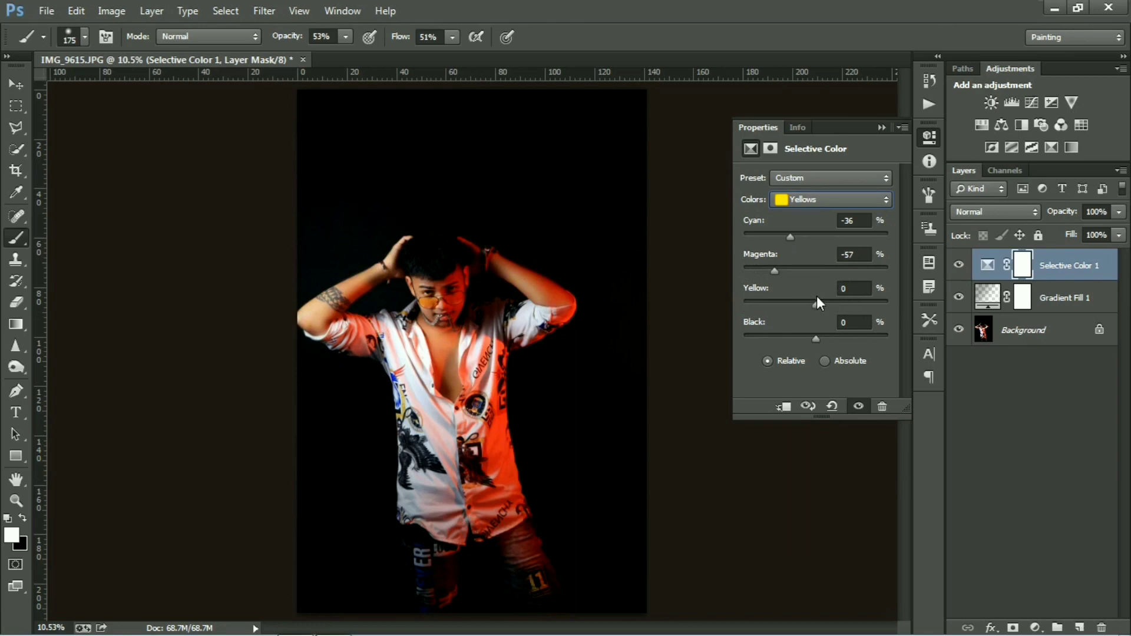
- Fine-tune the Black amount of the Blacks range in the Selective Color adjustment and collapse its settings
{"action": "left_click", "coordinate": [831, 199]}
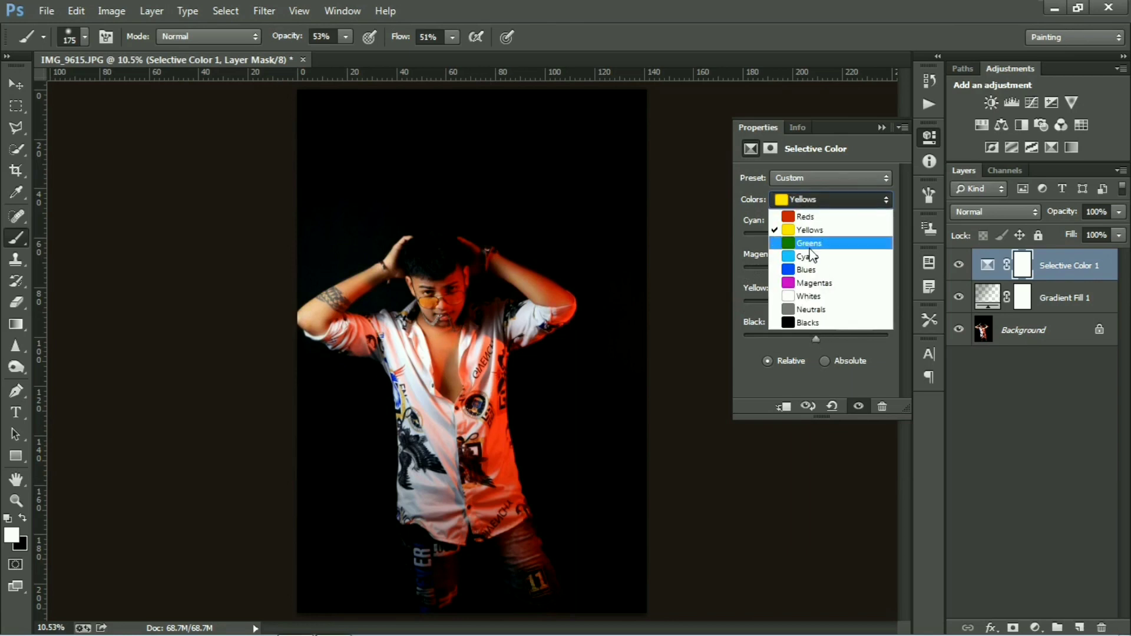
{"action": "left_click", "coordinate": [814, 320]}
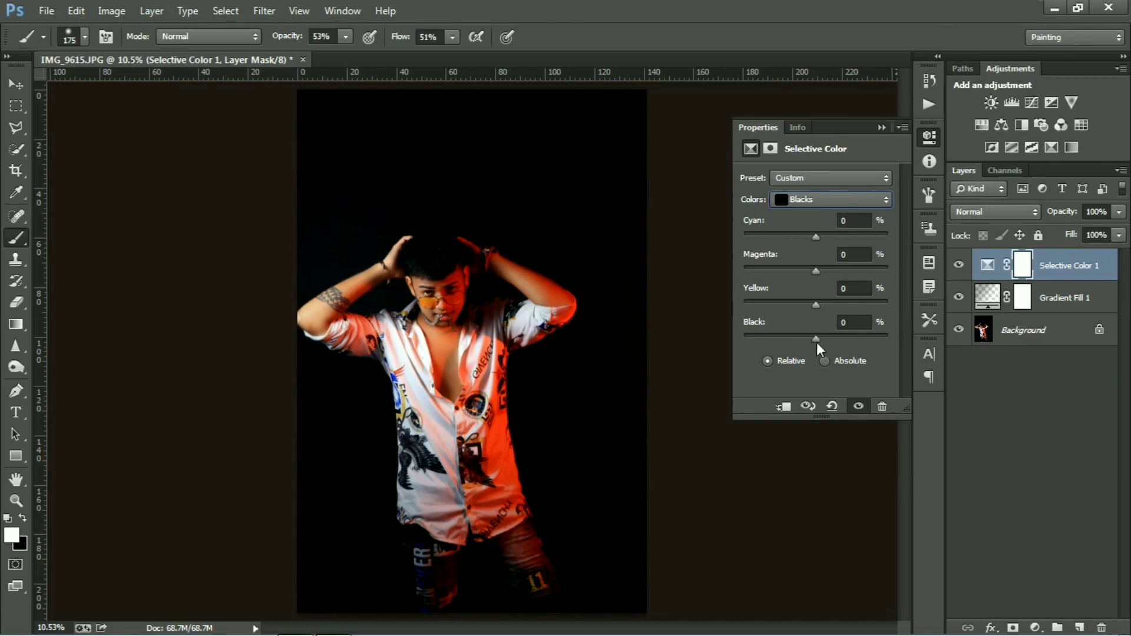
{"action": "left_click_drag", "start_coordinate": [813, 334], "coordinate": [817, 335]}
{"action": "left_click", "coordinate": [882, 128]}
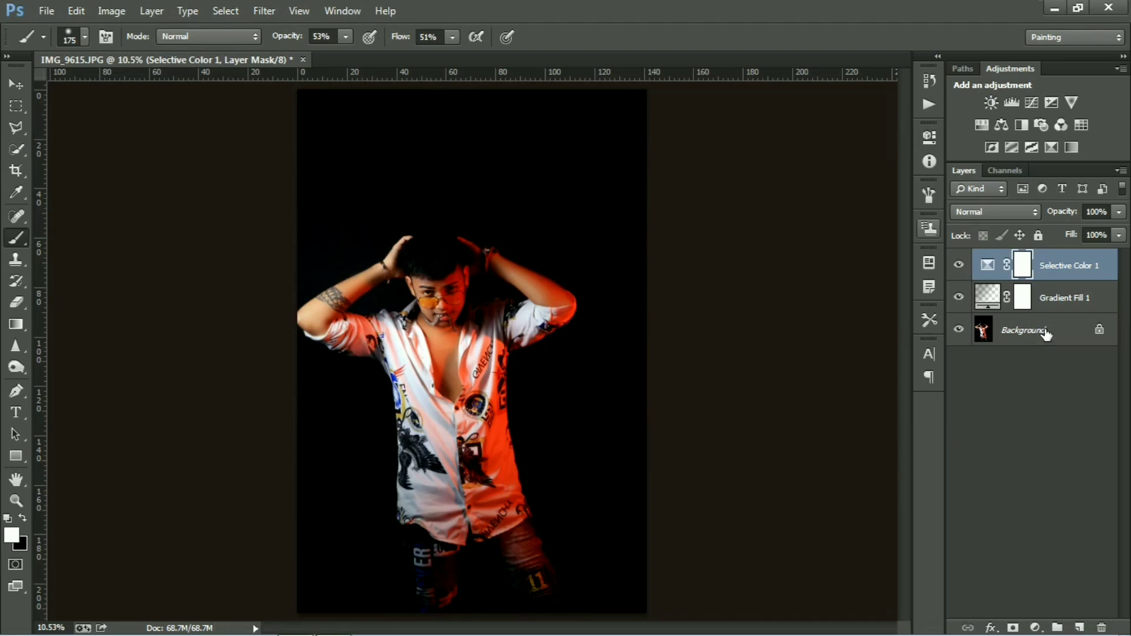
- Merge the Selective Color 1, Gradient Fill 1 and Background layers into one layer
{"action": "left_click", "coordinate": [1046, 332], "text": "shift"}
{"action": "right_click", "coordinate": [1046, 330]}
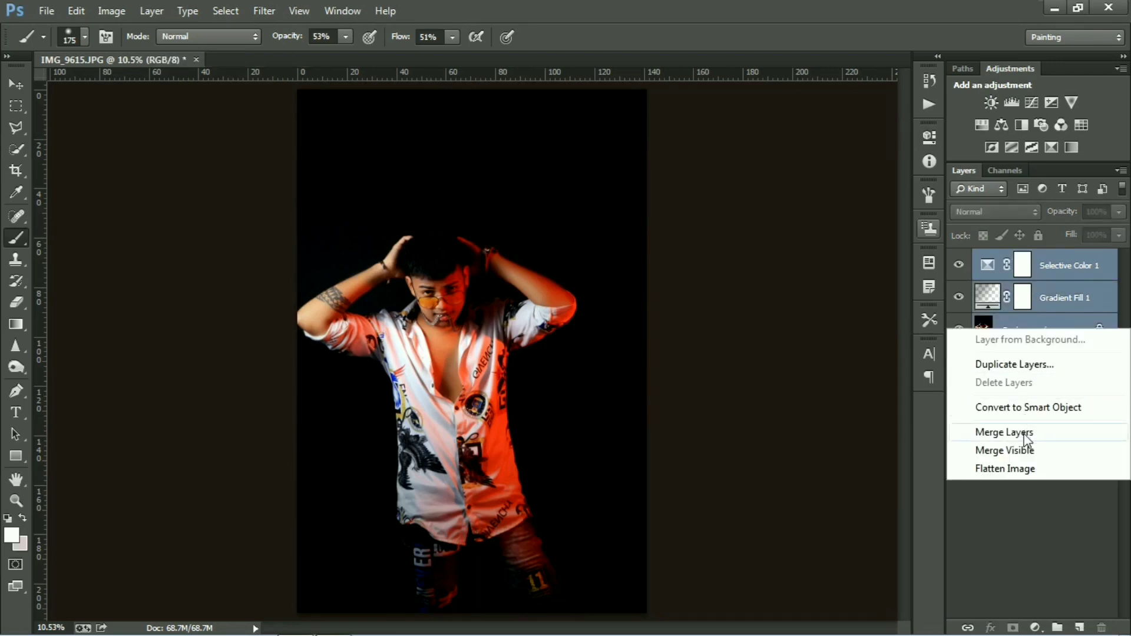
{"action": "left_click", "coordinate": [983, 383]}
- In the Camera Raw filter, set Exposure +0.30, Contrast +10, Highlights +3, Shadows -13, Whites +15, Blacks -8, Clarity +10, Vibrance +21 and Temperature -11
{"action": "left_click", "coordinate": [267, 16]}
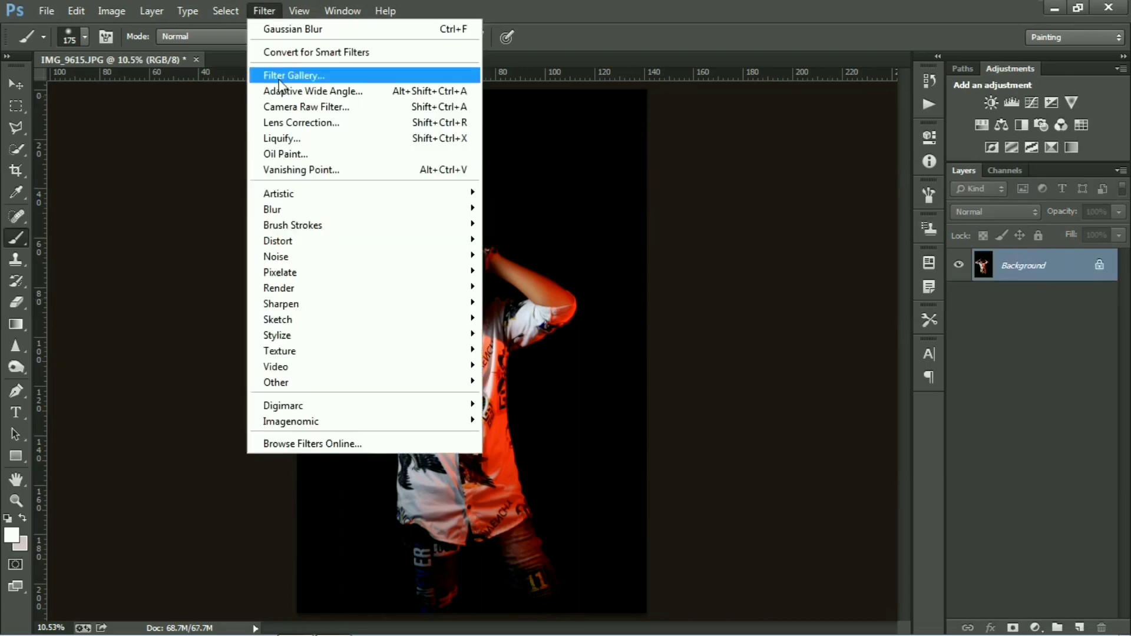
{"action": "left_click", "coordinate": [311, 112]}
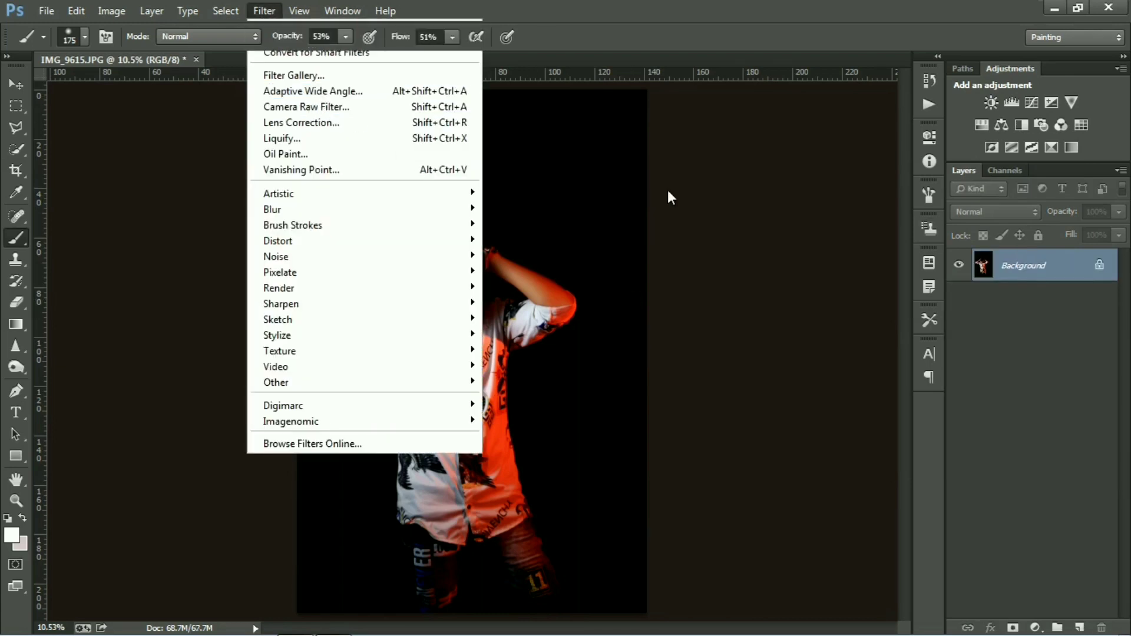
{"action": "left_click", "coordinate": [909, 342]}
{"action": "left_click_drag", "start_coordinate": [910, 342], "coordinate": [899, 467]}
{"action": "left_click_drag", "start_coordinate": [907, 506], "coordinate": [928, 535]}
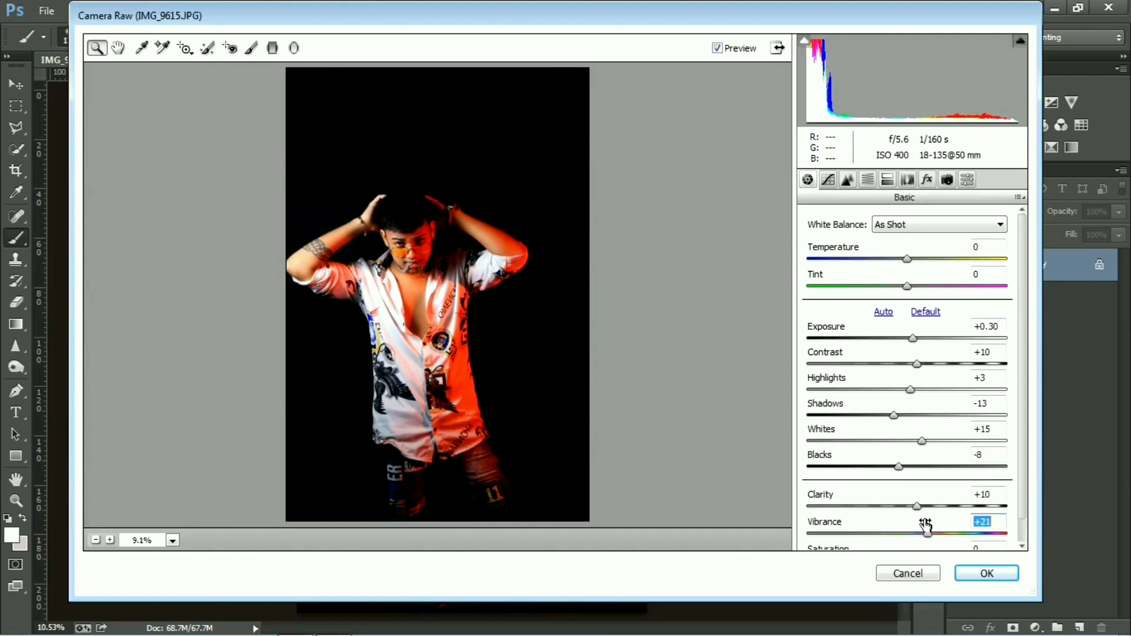
{"action": "mouse_move", "coordinate": [907, 259]}
{"action": "left_mouse_down"}
{"action": "mouse_move", "coordinate": [881, 259]}
{"action": "mouse_move", "coordinate": [922, 267]}
{"action": "mouse_move", "coordinate": [898, 263]}
{"action": "left_mouse_up"}
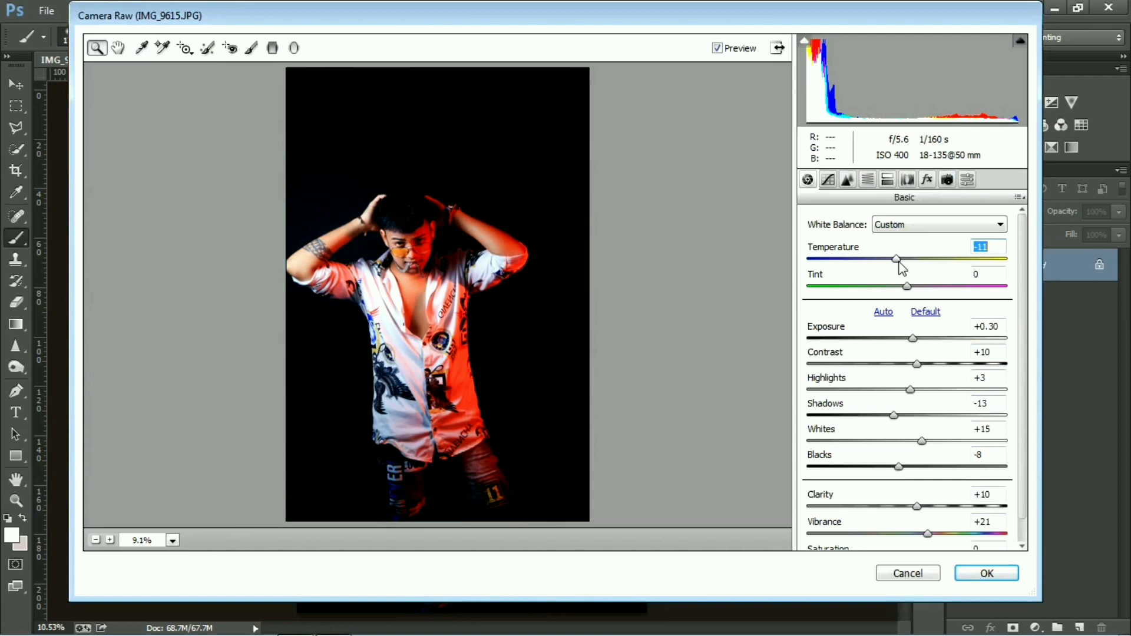
- Set Luminance noise reduction to 29 and the HSL saturation of Reds to -14 and Oranges to -10
{"action": "left_click", "coordinate": [847, 179]}
{"action": "left_click", "coordinate": [865, 381]}
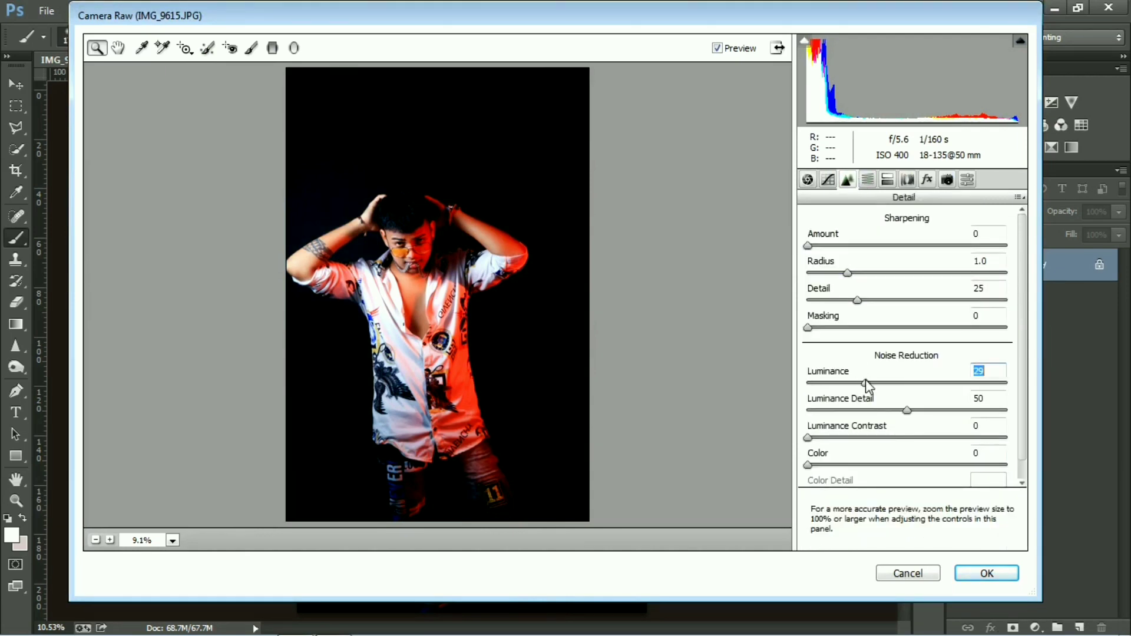
{"action": "left_click", "coordinate": [868, 179]}
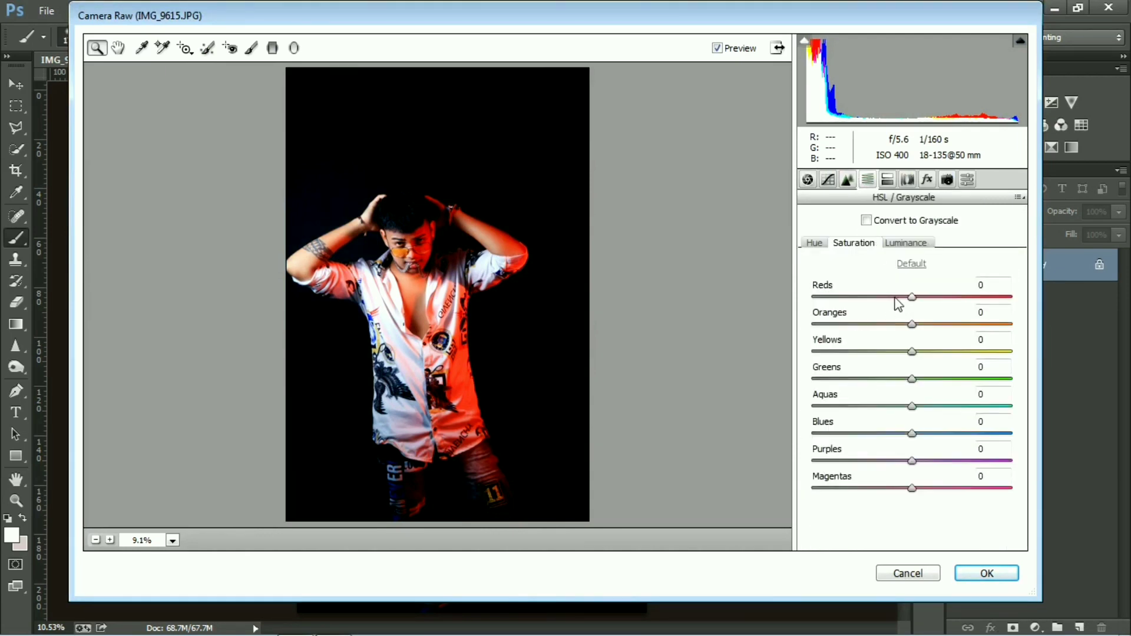
{"action": "mouse_move", "coordinate": [889, 298]}
{"action": "left_mouse_down"}
{"action": "mouse_move", "coordinate": [872, 298]}
{"action": "mouse_move", "coordinate": [895, 295]}
{"action": "left_mouse_up"}
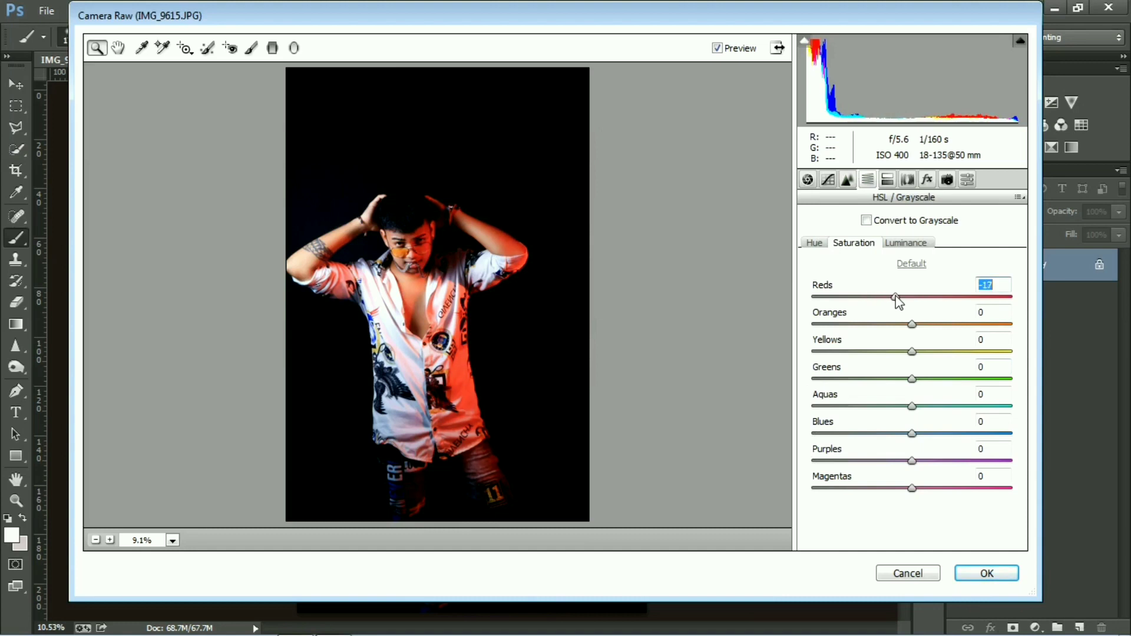
{"action": "left_click_drag", "start_coordinate": [899, 300], "coordinate": [903, 320]}
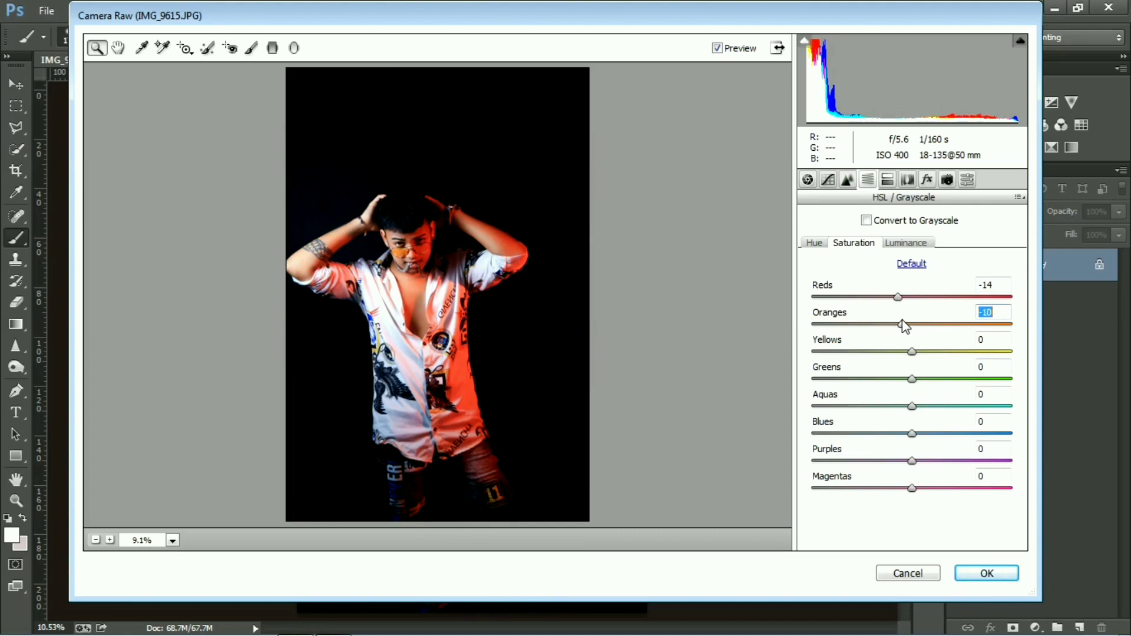
{"action": "left_click", "coordinate": [912, 352]}
- Split-tone the highlights with Hue 227 and Saturation 10
{"action": "left_click", "coordinate": [907, 180]}
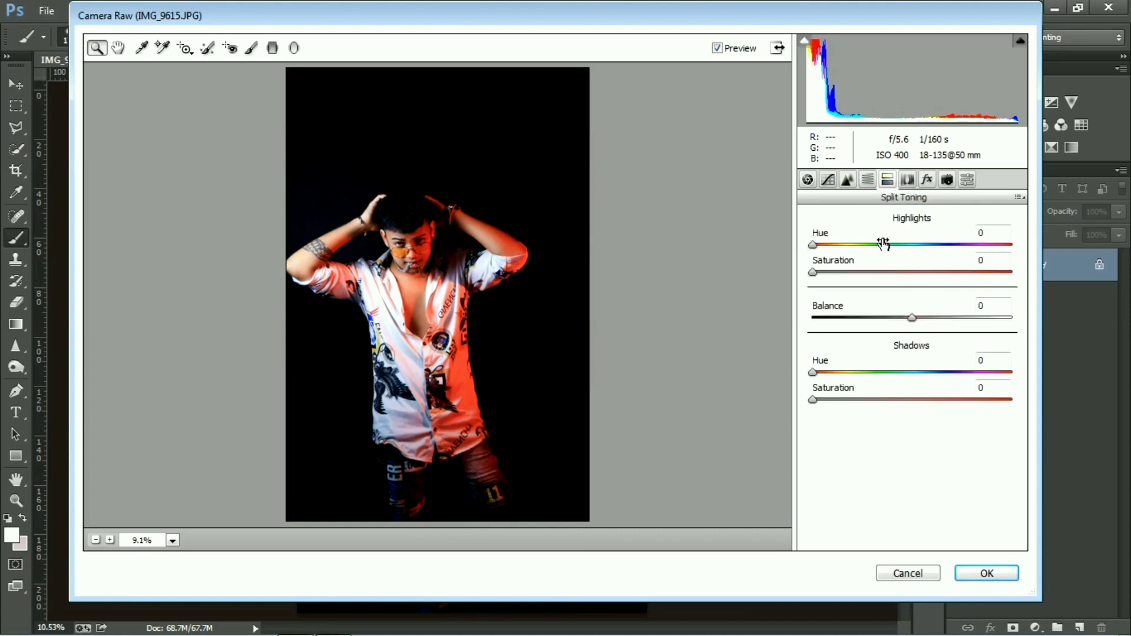
{"action": "left_click", "coordinate": [836, 273]}
{"action": "left_click_drag", "start_coordinate": [864, 245], "coordinate": [937, 244]}
{"action": "left_click_drag", "start_coordinate": [837, 272], "coordinate": [833, 273]}
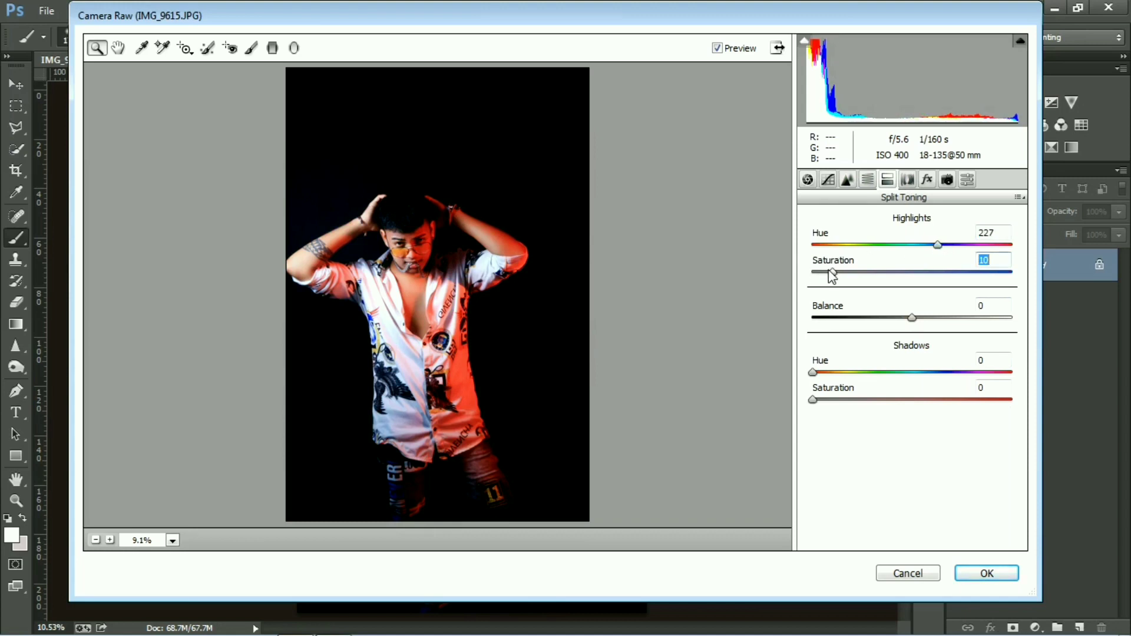
- Set the basic Blacks to -16 and Vibrance to +24, and apply the Camera Raw filter
{"action": "left_click", "coordinate": [808, 180]}
{"action": "left_click_drag", "start_coordinate": [880, 467], "coordinate": [890, 467]}
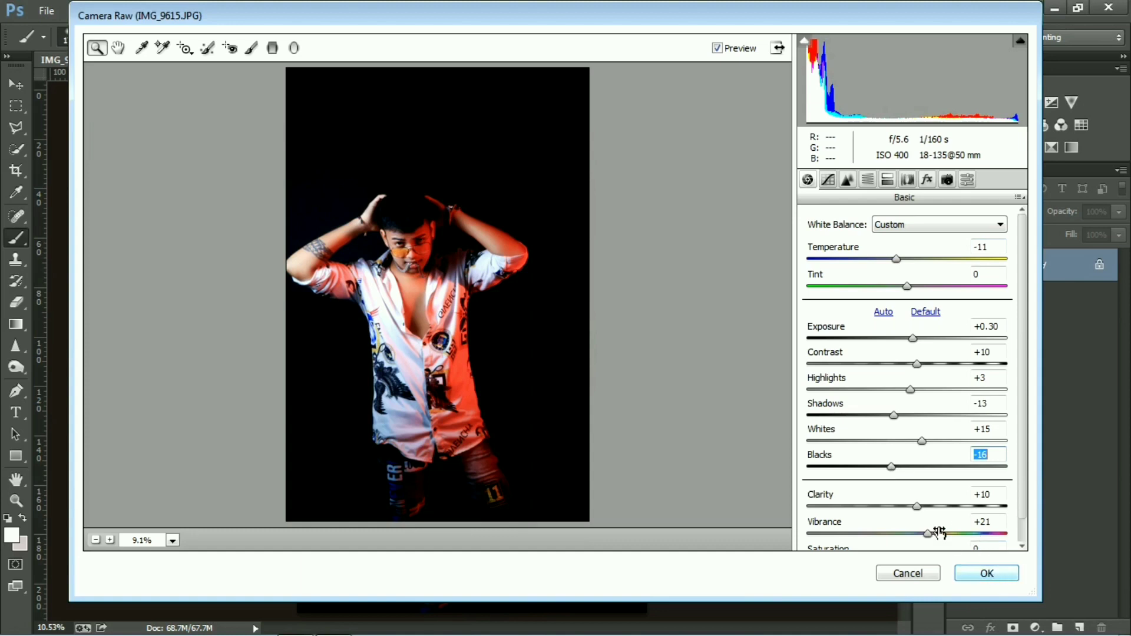
{"action": "left_click_drag", "start_coordinate": [928, 534], "coordinate": [933, 534]}
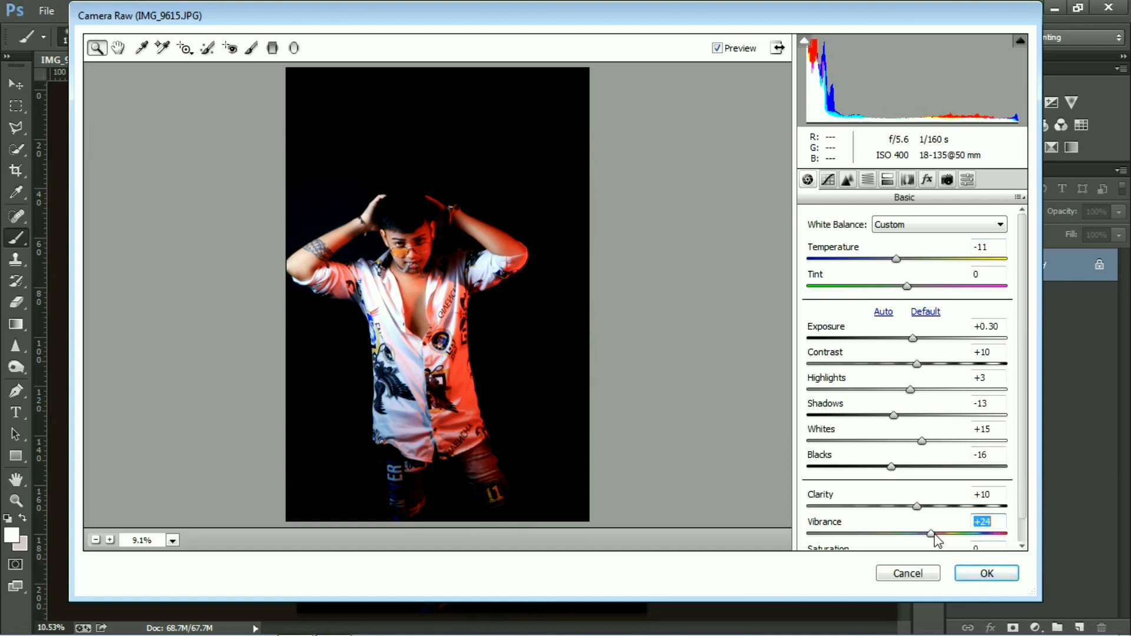
{"action": "left_click", "coordinate": [978, 574]}
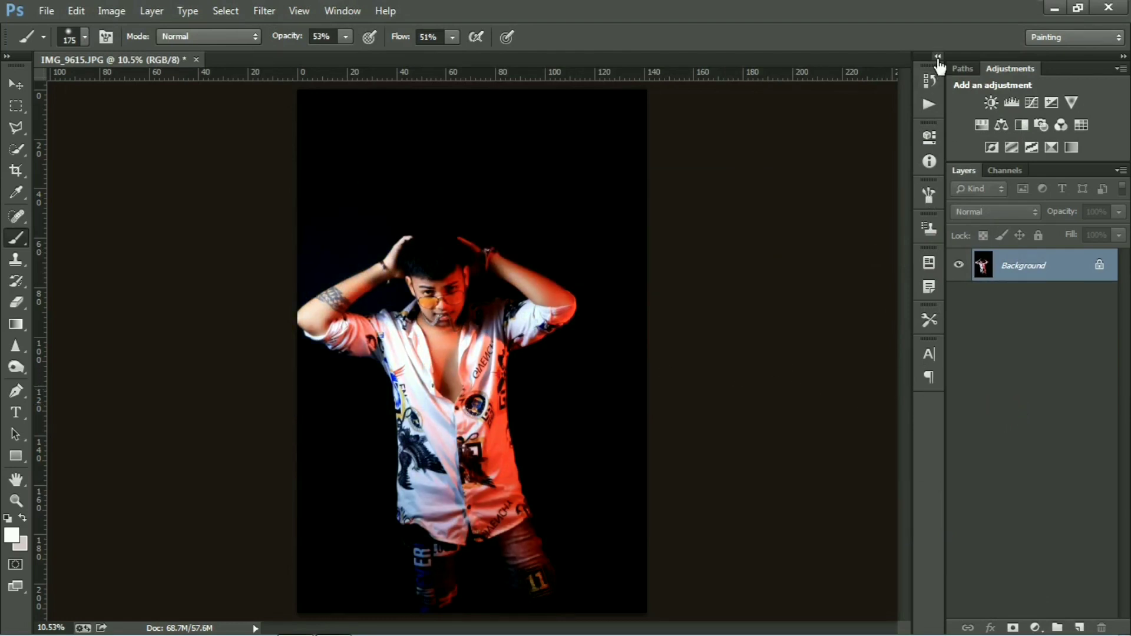
- Compare the photo before and after the Camera Raw filter and inspect the man's face up close
{"action": "key", "text": "ctrl+z"}
{"action": "key", "text": "ctrl+z"}
{"action": "key", "text": "ctrl+z"}
{"action": "key", "text": "ctrl+z"}
{"action": "scroll", "coordinate": [422, 287], "scroll_direction": "up", "scroll_amount": 3}
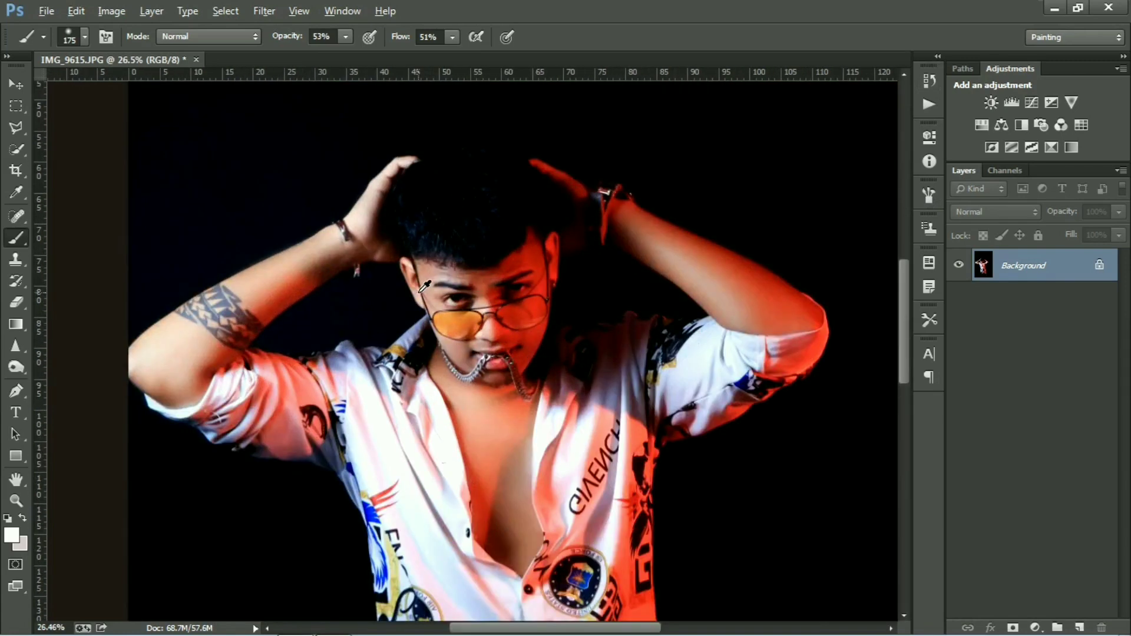
{"action": "scroll", "coordinate": [425, 287], "scroll_direction": "down", "scroll_amount": 4}
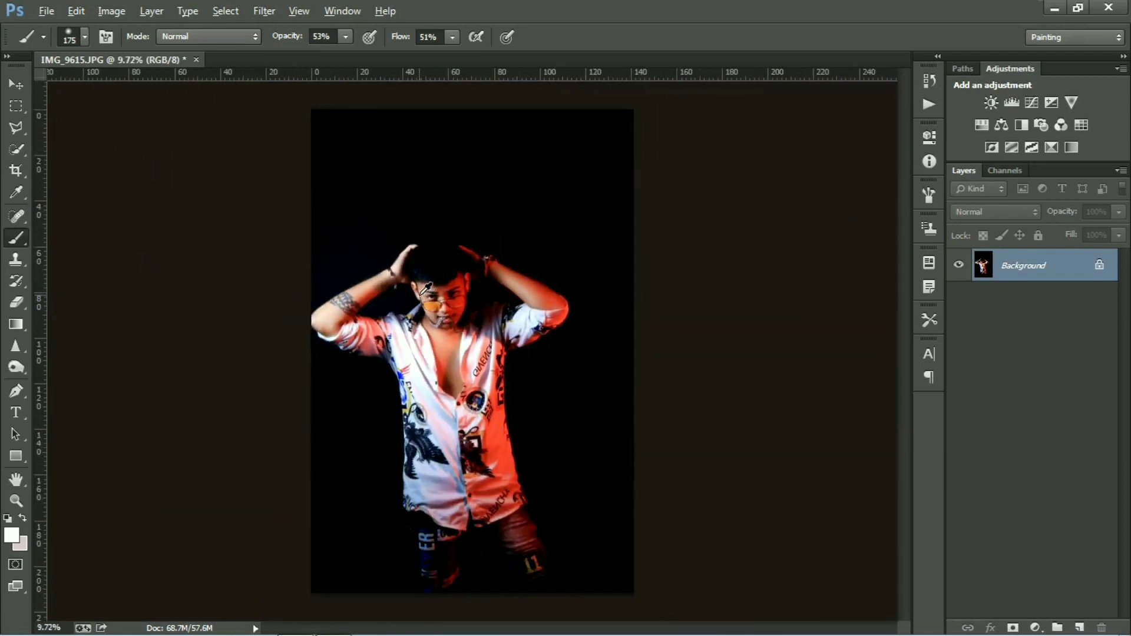
- Apply Imagenomic Noiseware to the photo with the Full (stronger color noise) preset, checking other areas in its preview
{"action": "left_click", "coordinate": [266, 13]}
{"action": "mouse_move", "coordinate": [391, 423]}
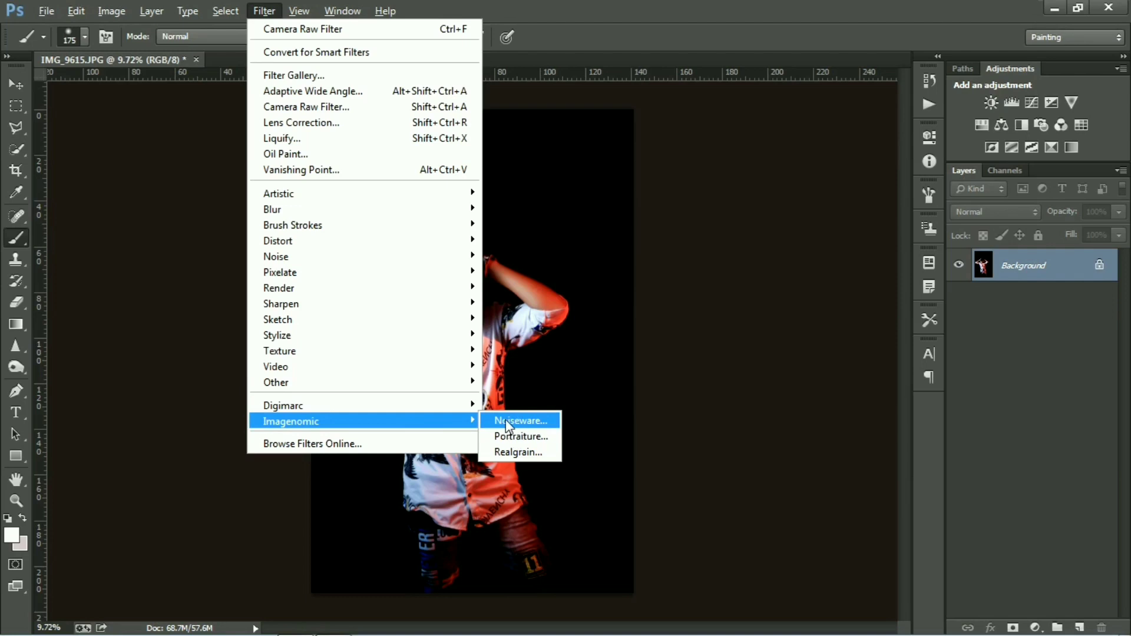
{"action": "left_click", "coordinate": [508, 421]}
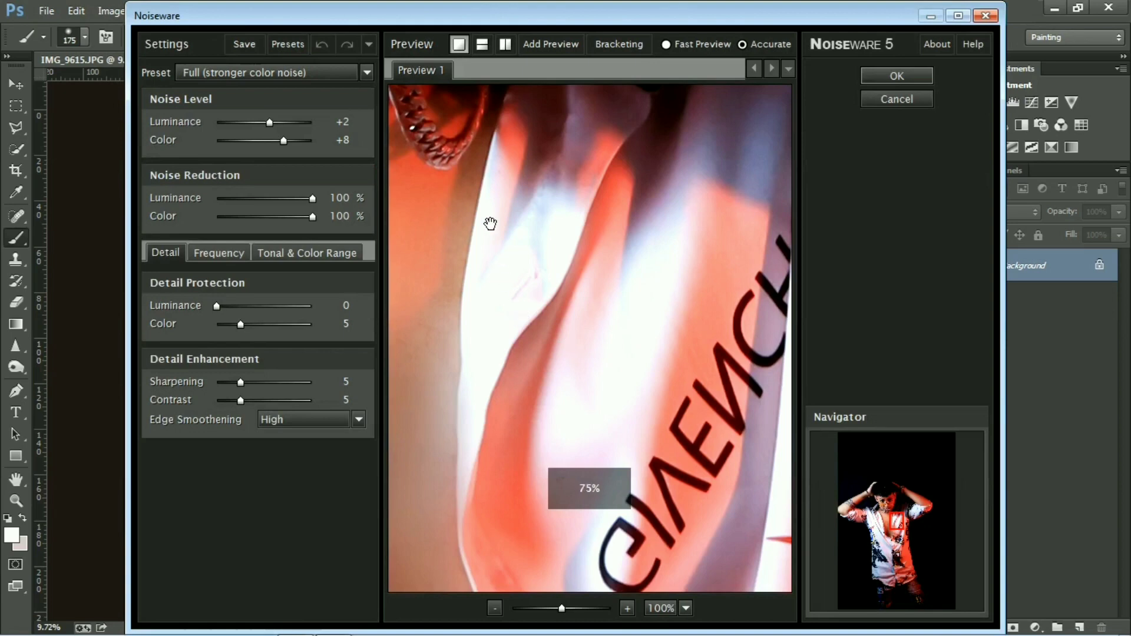
{"action": "left_click_drag", "start_coordinate": [490, 224], "coordinate": [670, 462]}
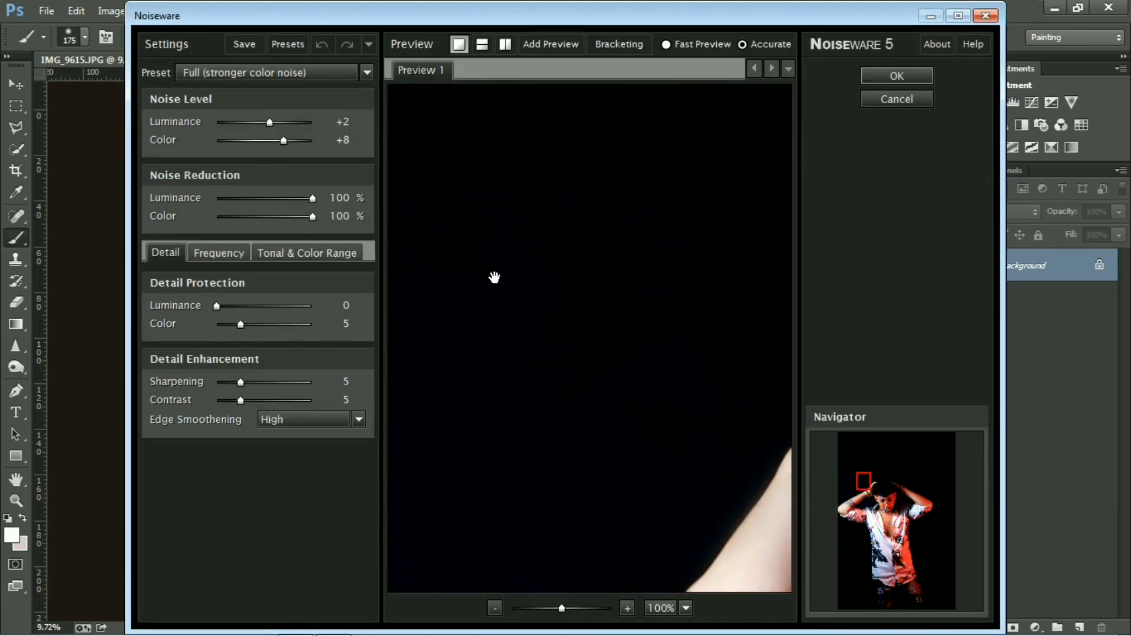
{"action": "left_click", "coordinate": [894, 76]}
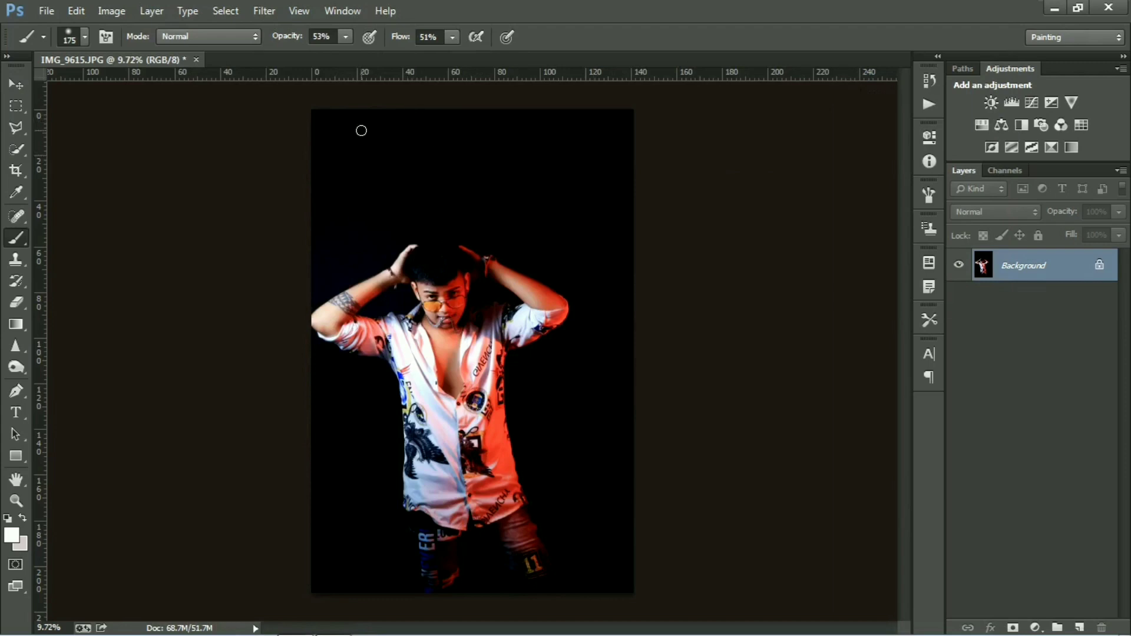
- Select the entire photo, stroke its edge in white as a thin border, and deselect
{"action": "left_click", "coordinate": [21, 105]}
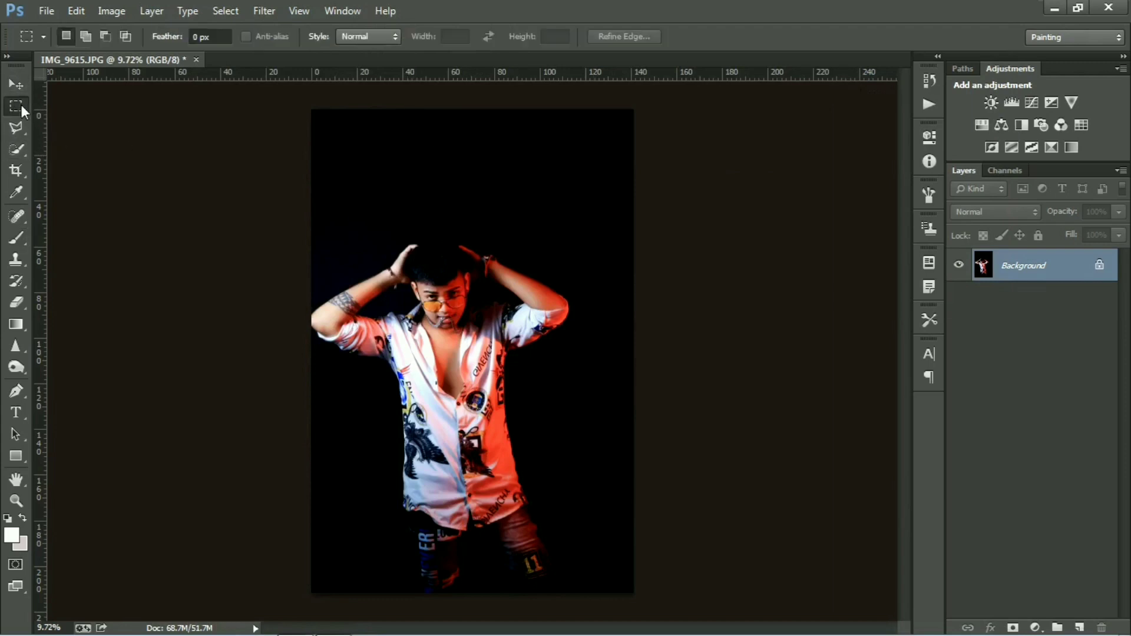
{"action": "left_click_drag", "start_coordinate": [311, 110], "coordinate": [682, 599]}
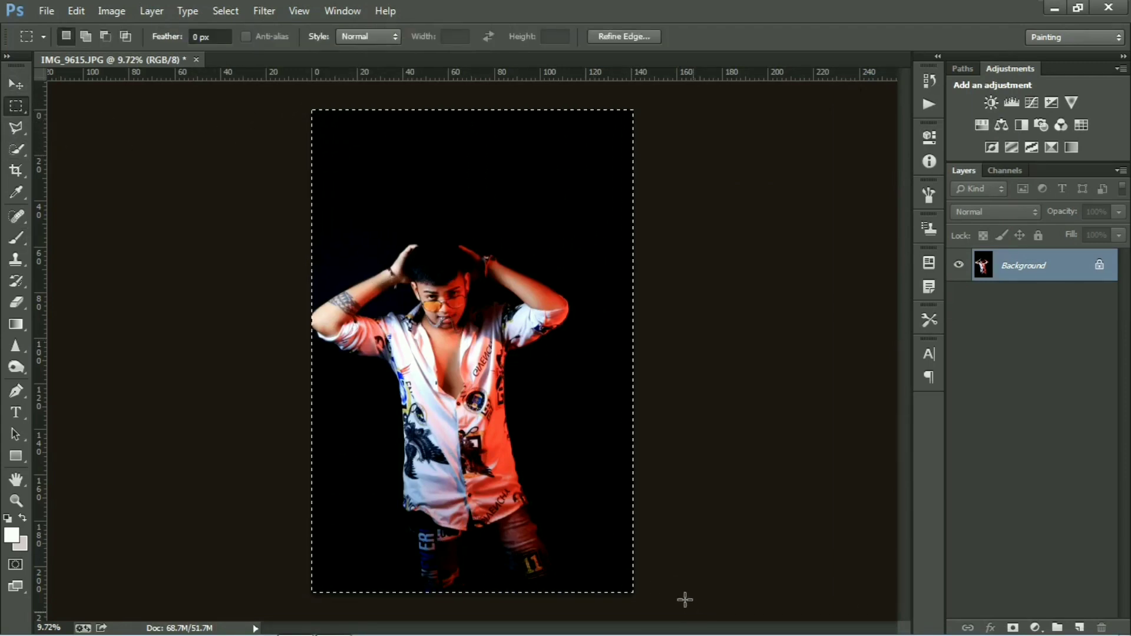
{"action": "right_click", "coordinate": [516, 230]}
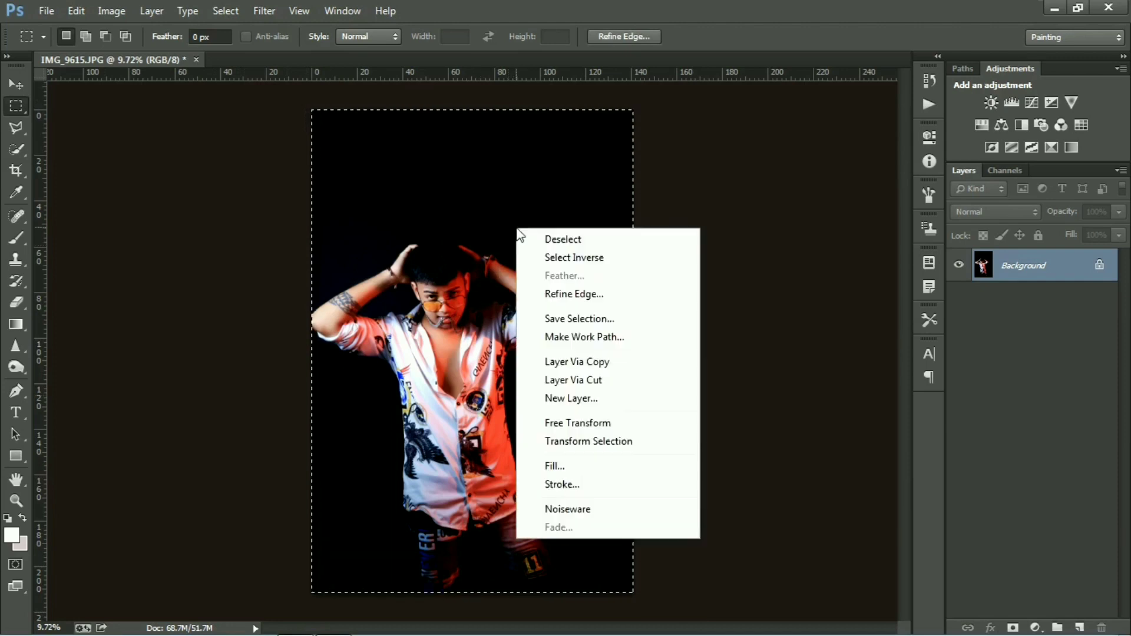
{"action": "left_click", "coordinate": [581, 485]}
{"action": "left_click", "coordinate": [660, 156]}
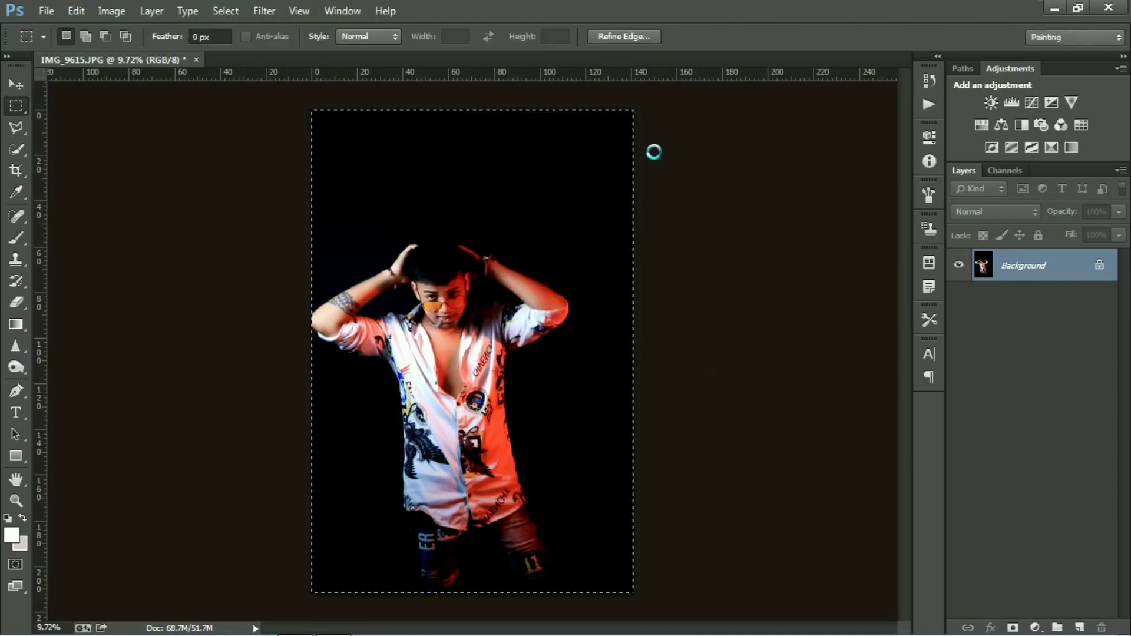
{"action": "right_click", "coordinate": [561, 196]}
{"action": "left_click", "coordinate": [609, 208]}
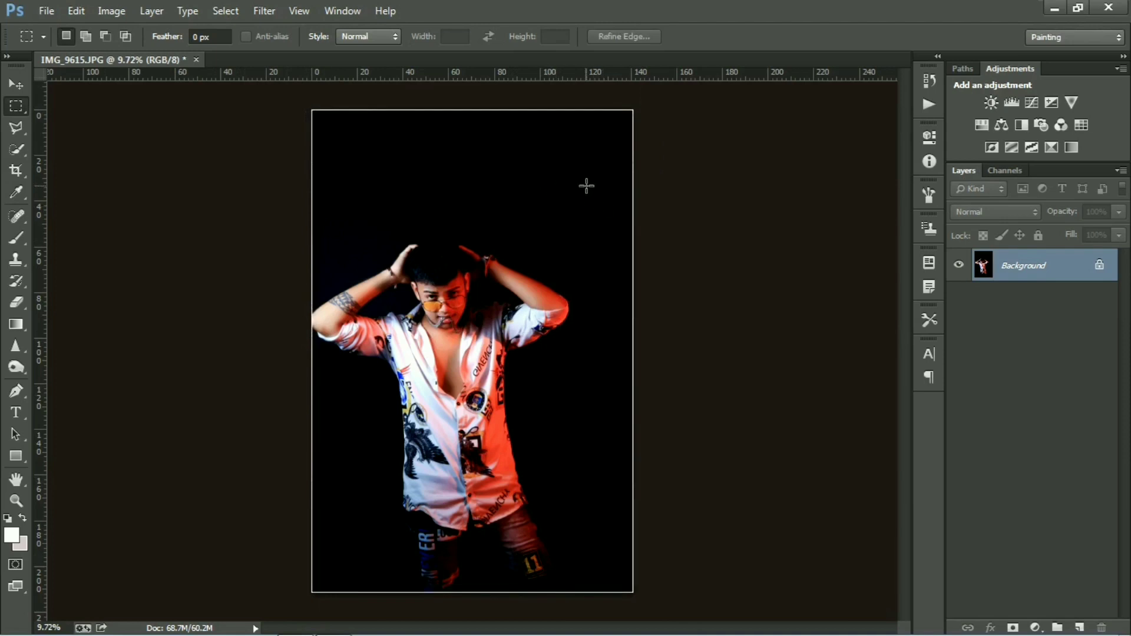
- Add a Curves adjustment layer and raise the RGB black point to Output 22
{"action": "left_click", "coordinate": [1048, 630]}
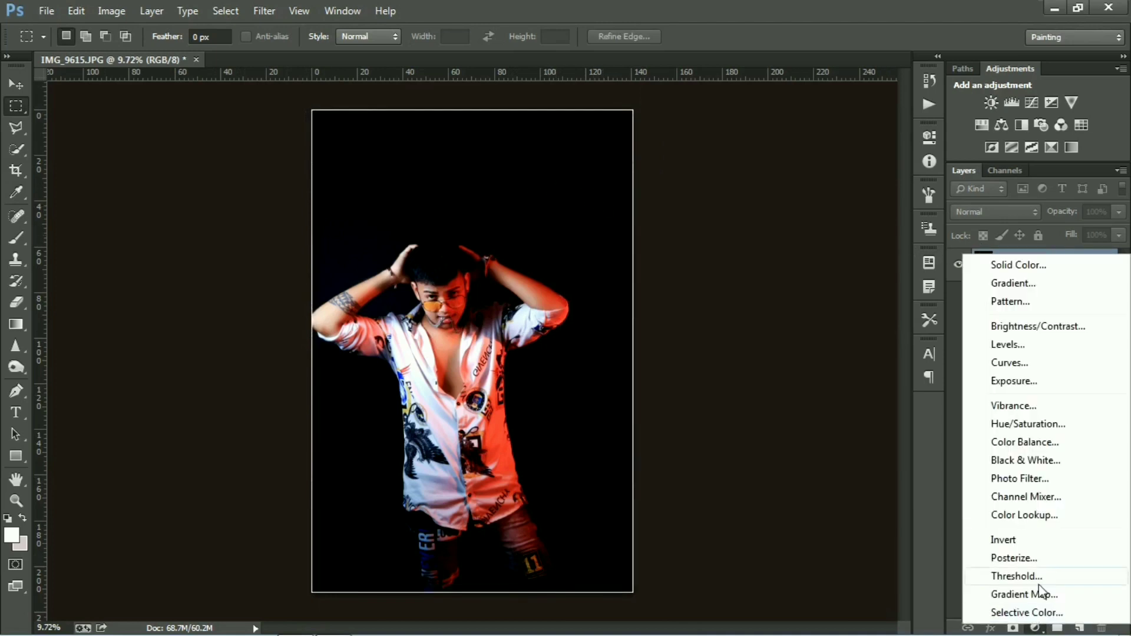
{"action": "left_click", "coordinate": [1022, 363]}
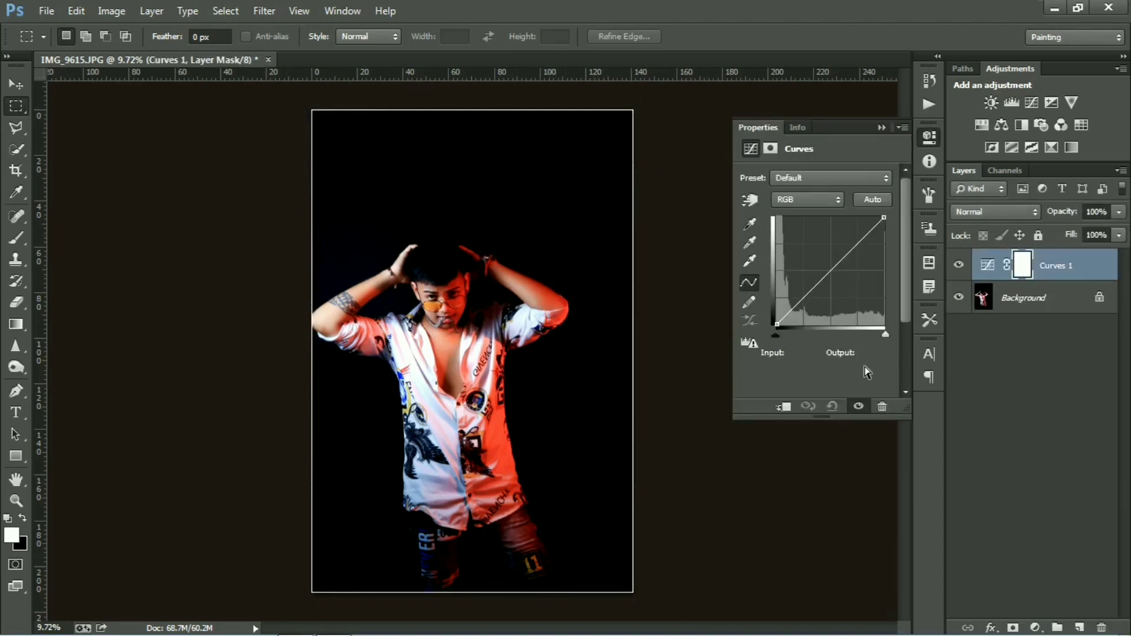
{"action": "left_click_drag", "start_coordinate": [776, 323], "coordinate": [772, 317]}
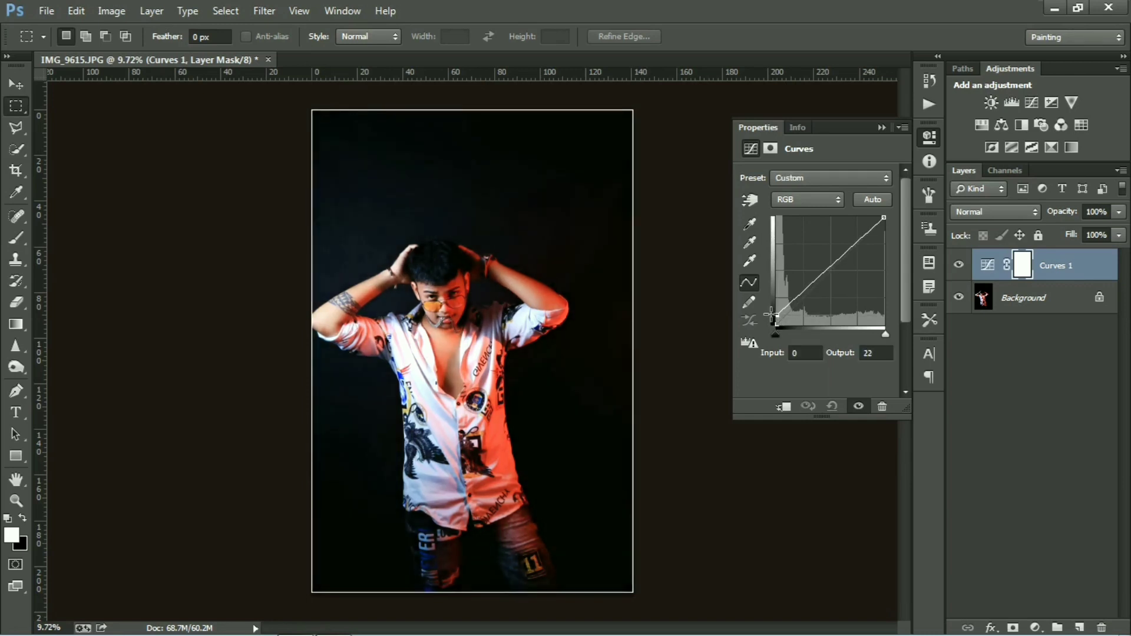
- Raise the black points of the Blue and Green curves slightly to tint the shadows teal
{"action": "left_click", "coordinate": [786, 201]}
{"action": "left_click", "coordinate": [793, 248]}
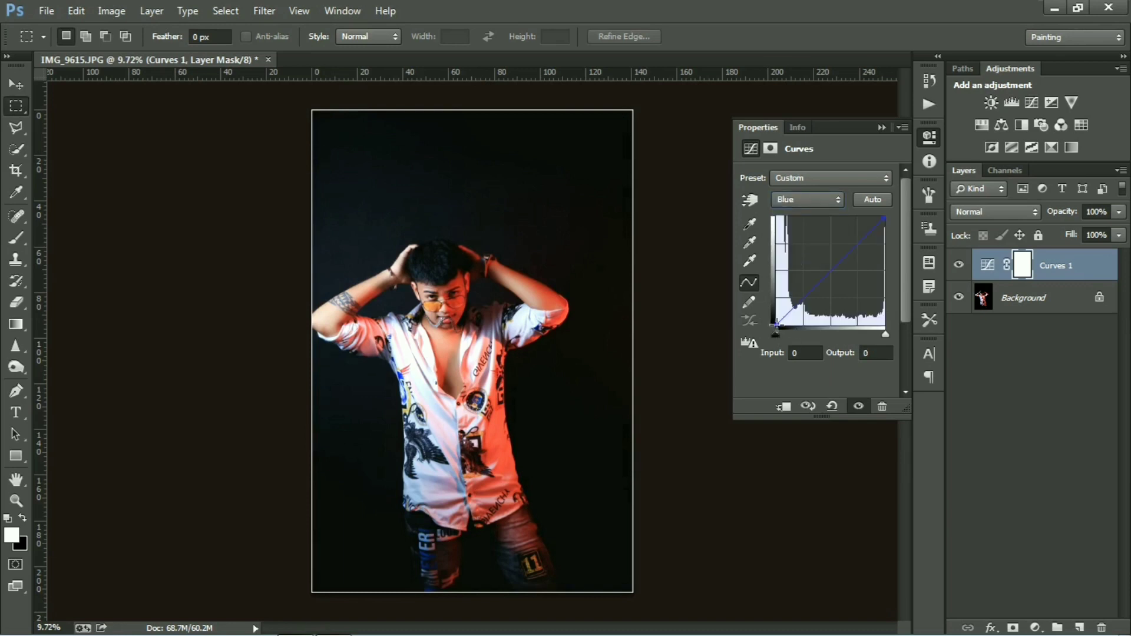
{"action": "left_click_drag", "start_coordinate": [777, 324], "coordinate": [773, 321]}
{"action": "left_click", "coordinate": [809, 245]}
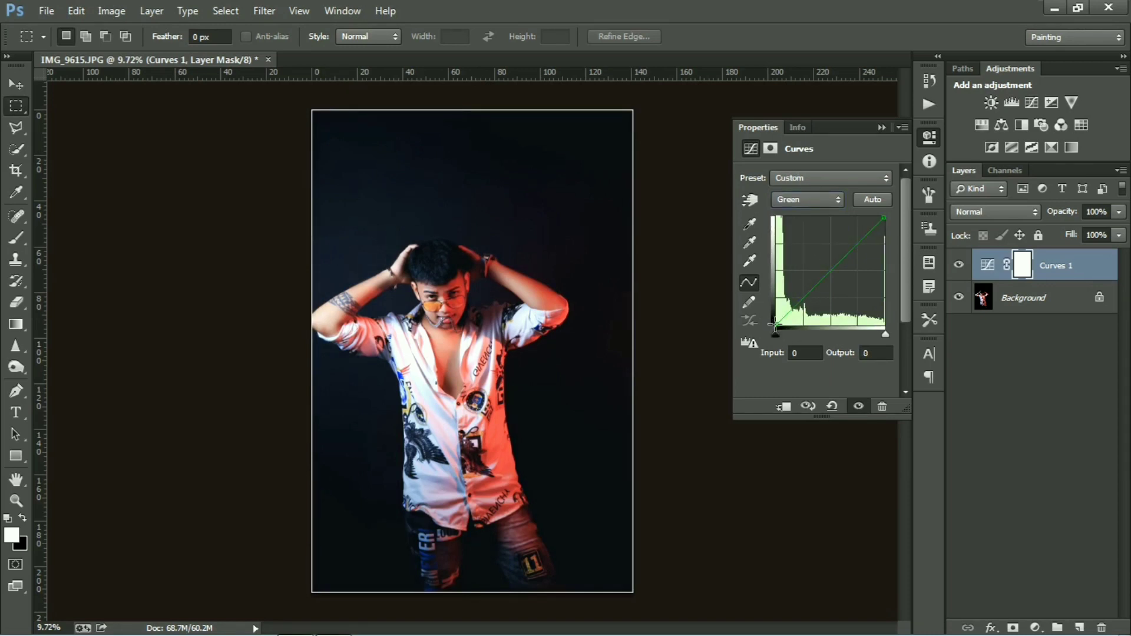
{"action": "left_click_drag", "start_coordinate": [775, 324], "coordinate": [773, 320]}
{"action": "left_click", "coordinate": [882, 127]}
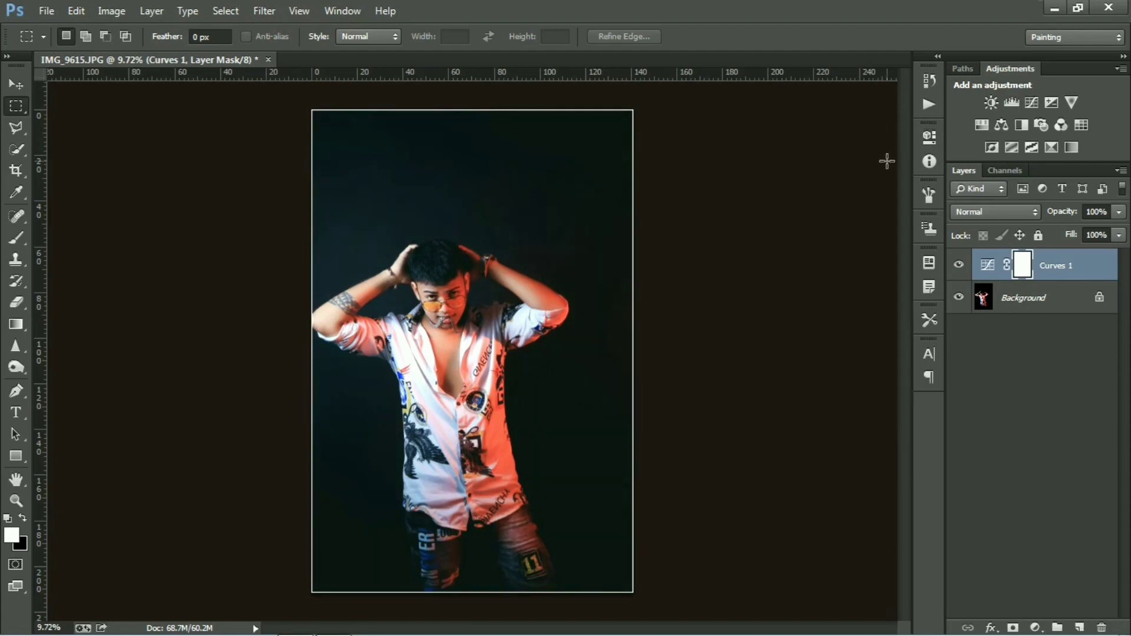
- Dodge the highlights of the round Air Force emblem on the shirt's chest at 13% exposure, working on the Background layer
{"action": "left_click", "coordinate": [1032, 311]}
{"action": "scroll", "coordinate": [463, 367], "scroll_direction": "up", "scroll_amount": 5}
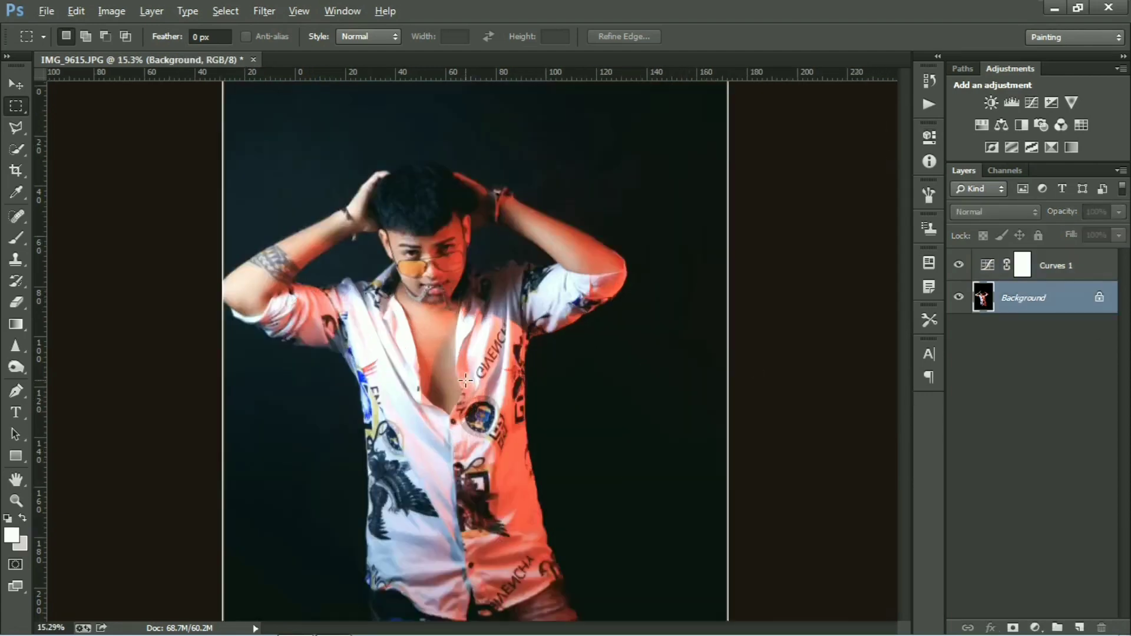
{"action": "scroll", "coordinate": [463, 367], "scroll_direction": "up", "scroll_amount": 4}
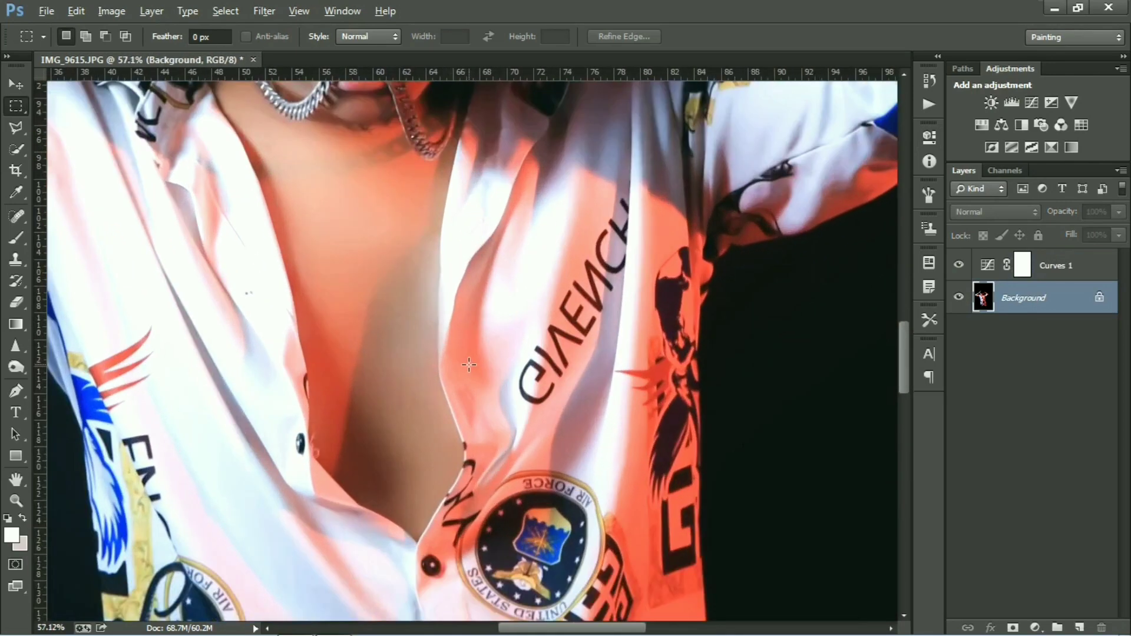
{"action": "scroll", "coordinate": [484, 306], "scroll_direction": "up", "scroll_amount": 5}
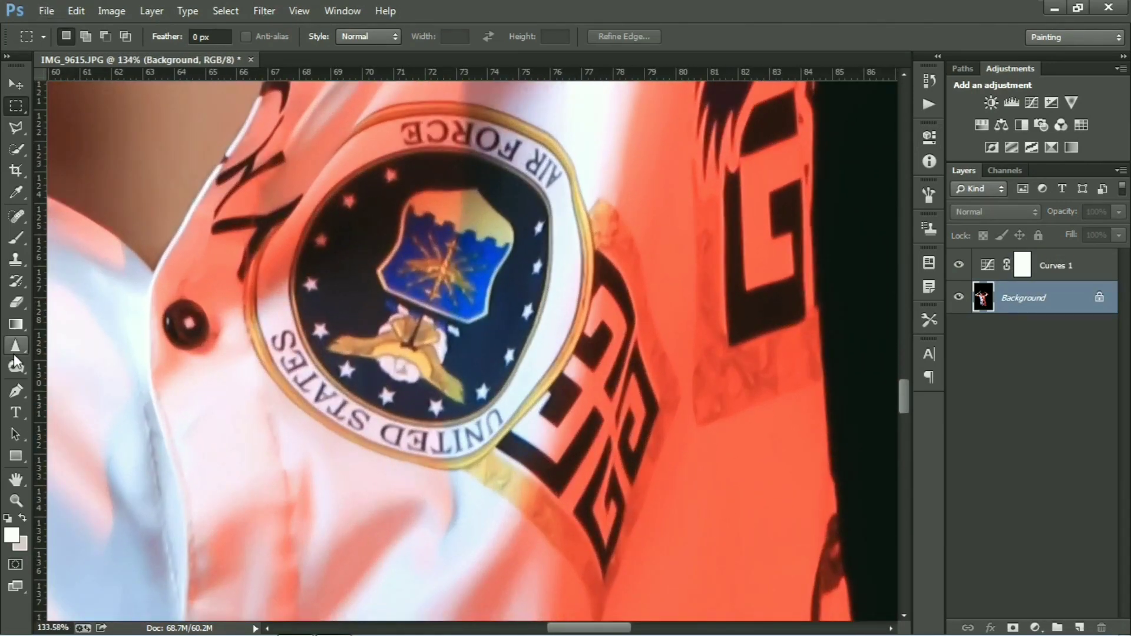
{"action": "left_click", "coordinate": [17, 364]}
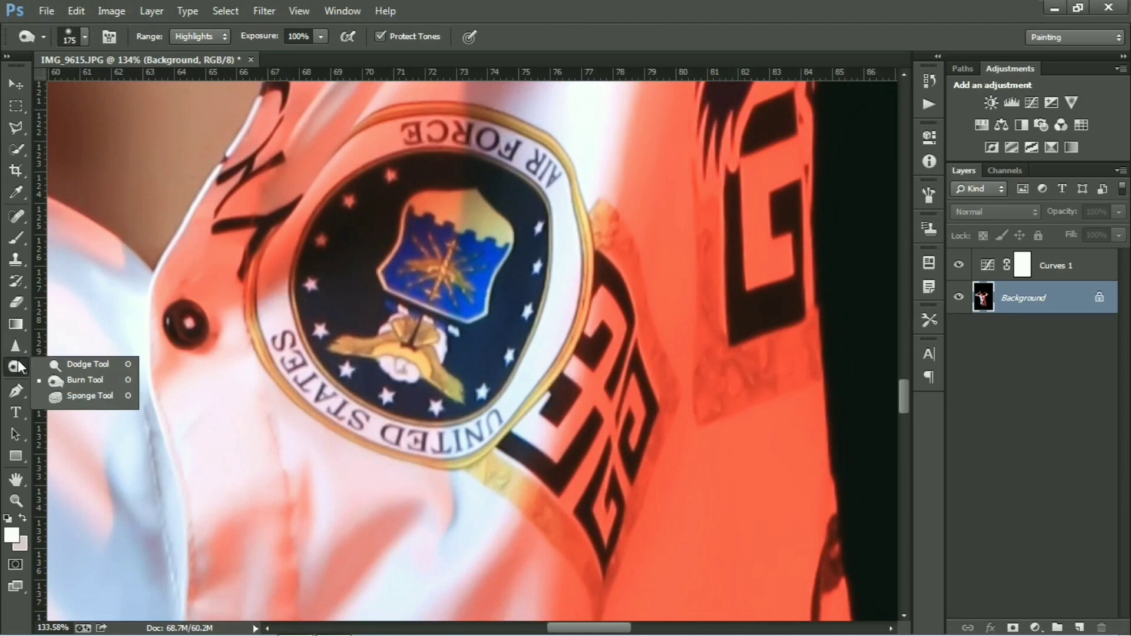
{"action": "left_click", "coordinate": [94, 366]}
{"action": "mouse_move", "coordinate": [431, 226]}
{"action": "left_mouse_down"}
{"action": "mouse_move", "coordinate": [471, 260]}
{"action": "mouse_move", "coordinate": [471, 248]}
{"action": "mouse_move", "coordinate": [419, 253]}
{"action": "mouse_move", "coordinate": [400, 271]}
{"action": "mouse_move", "coordinate": [415, 231]}
{"action": "mouse_move", "coordinate": [451, 283]}
{"action": "mouse_move", "coordinate": [424, 217]}
{"action": "mouse_move", "coordinate": [481, 218]}
{"action": "mouse_move", "coordinate": [433, 206]}
{"action": "mouse_move", "coordinate": [459, 205]}
{"action": "mouse_move", "coordinate": [482, 242]}
{"action": "left_mouse_up"}
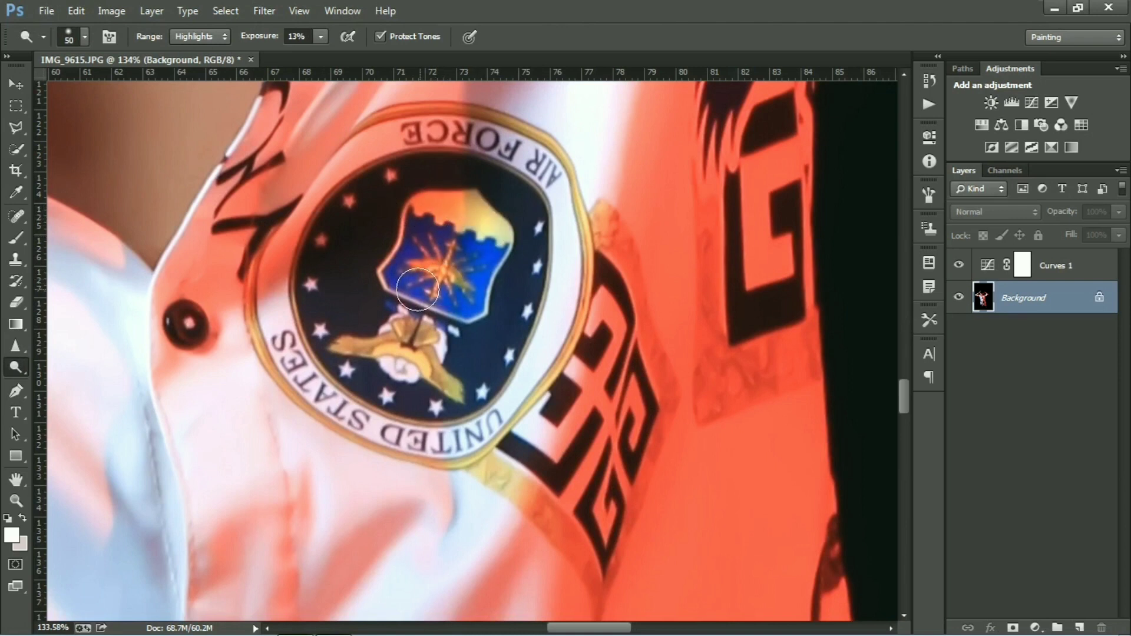
{"action": "mouse_move", "coordinate": [405, 363]}
{"action": "left_mouse_down"}
{"action": "mouse_move", "coordinate": [418, 313]}
{"action": "mouse_move", "coordinate": [440, 297]}
{"action": "mouse_move", "coordinate": [347, 298]}
{"action": "mouse_move", "coordinate": [383, 290]}
{"action": "mouse_move", "coordinate": [466, 321]}
{"action": "left_mouse_up"}
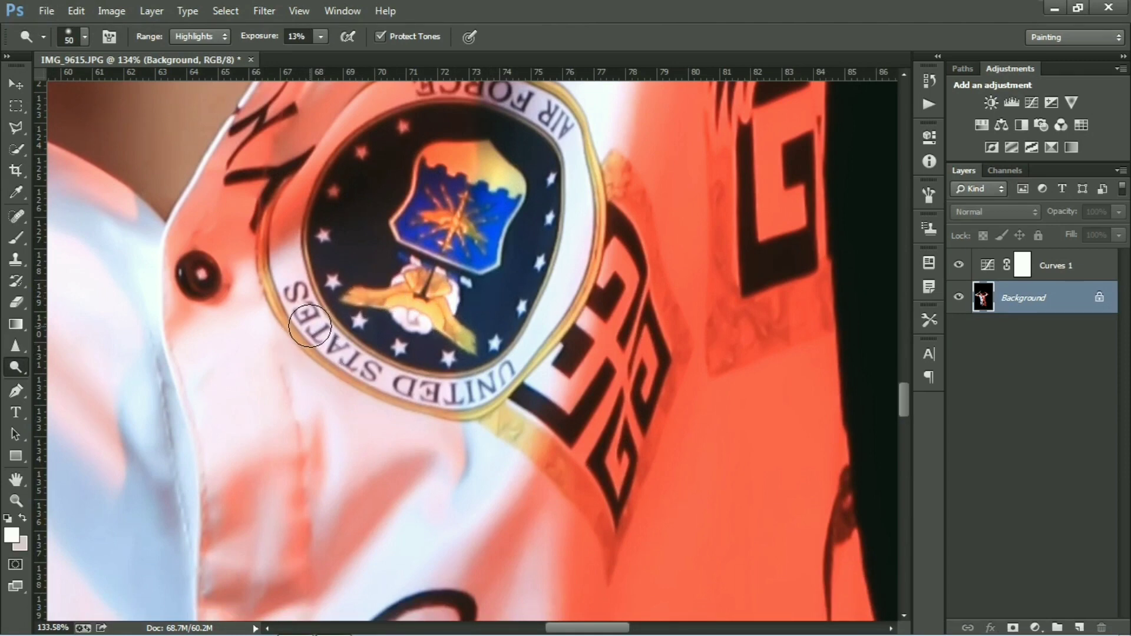
{"action": "mouse_move", "coordinate": [311, 327]}
{"action": "left_mouse_down"}
{"action": "mouse_move", "coordinate": [367, 373]}
{"action": "mouse_move", "coordinate": [422, 390]}
{"action": "mouse_move", "coordinate": [470, 391]}
{"action": "mouse_move", "coordinate": [503, 372]}
{"action": "mouse_move", "coordinate": [545, 304]}
{"action": "mouse_move", "coordinate": [575, 307]}
{"action": "mouse_move", "coordinate": [597, 184]}
{"action": "mouse_move", "coordinate": [569, 138]}
{"action": "left_mouse_up"}
{"action": "mouse_move", "coordinate": [580, 133]}
{"action": "left_mouse_down"}
{"action": "mouse_move", "coordinate": [578, 179]}
{"action": "mouse_move", "coordinate": [632, 253]}
{"action": "mouse_move", "coordinate": [526, 185]}
{"action": "mouse_move", "coordinate": [412, 207]}
{"action": "mouse_move", "coordinate": [332, 348]}
{"action": "mouse_move", "coordinate": [429, 371]}
{"action": "left_mouse_up"}
{"action": "scroll", "coordinate": [436, 359], "scroll_direction": "down", "scroll_amount": 6}
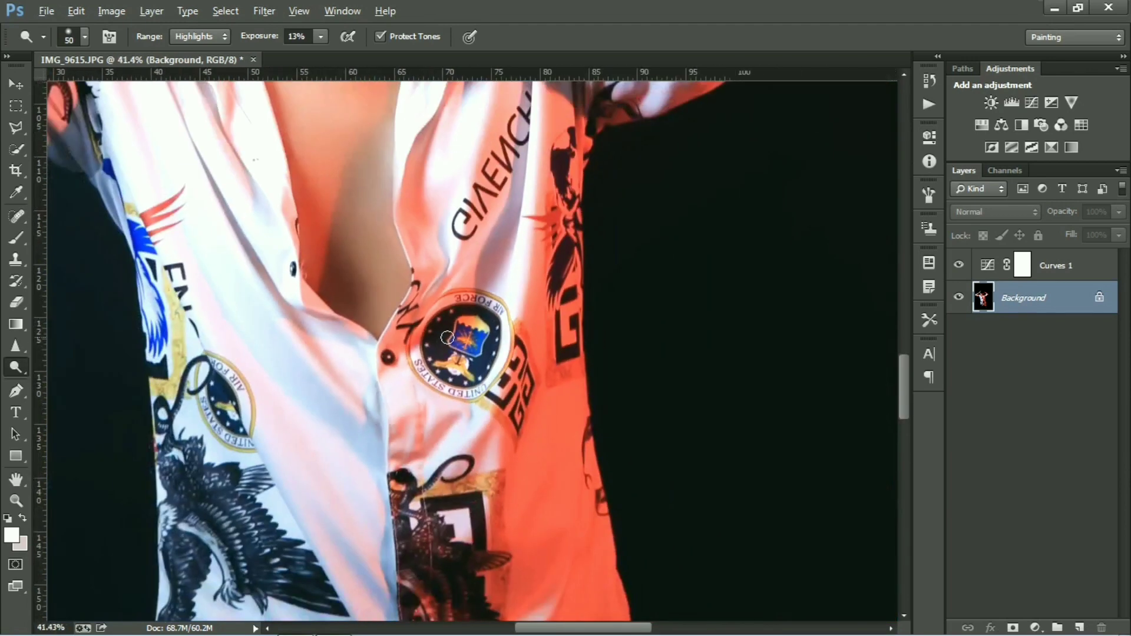
- Dodge the highlights of the blue wing and red feather prints along the shirt's side
{"action": "left_click_drag", "start_coordinate": [259, 342], "coordinate": [377, 296]}
{"action": "scroll", "coordinate": [342, 283], "scroll_direction": "up", "scroll_amount": 6}
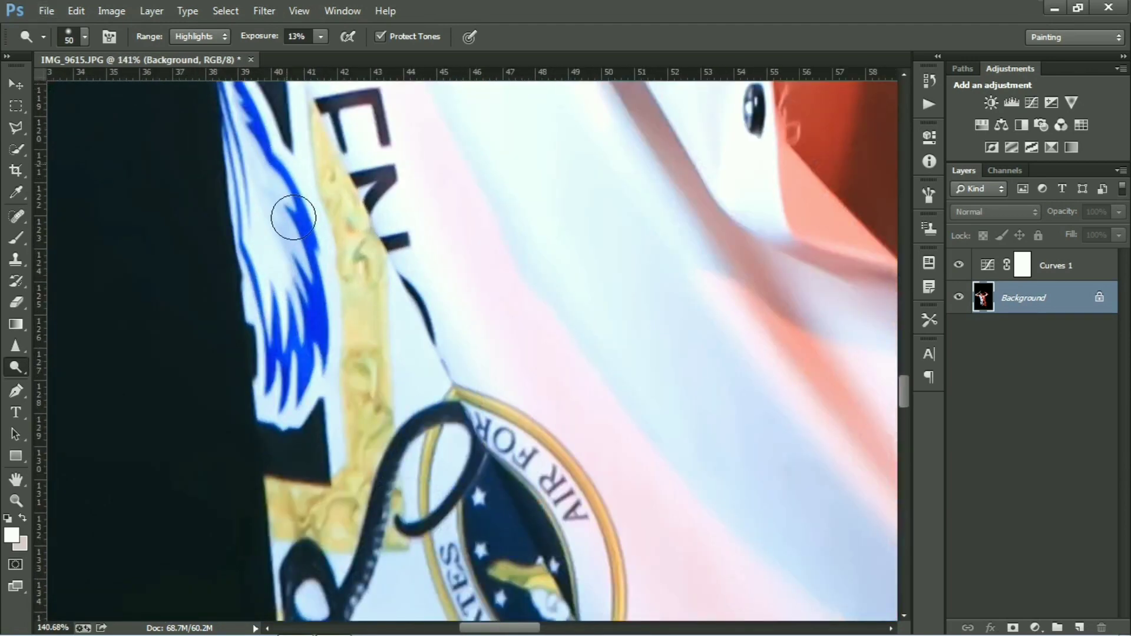
{"action": "left_click_drag", "start_coordinate": [318, 296], "coordinate": [361, 467]}
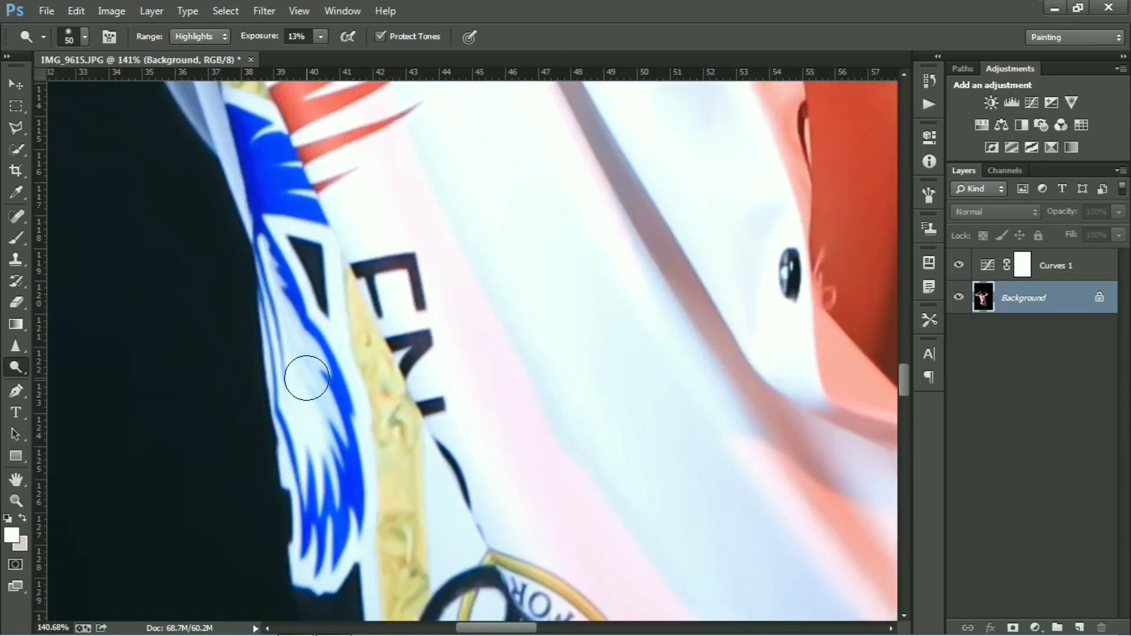
{"action": "left_click_drag", "start_coordinate": [265, 146], "coordinate": [279, 247]}
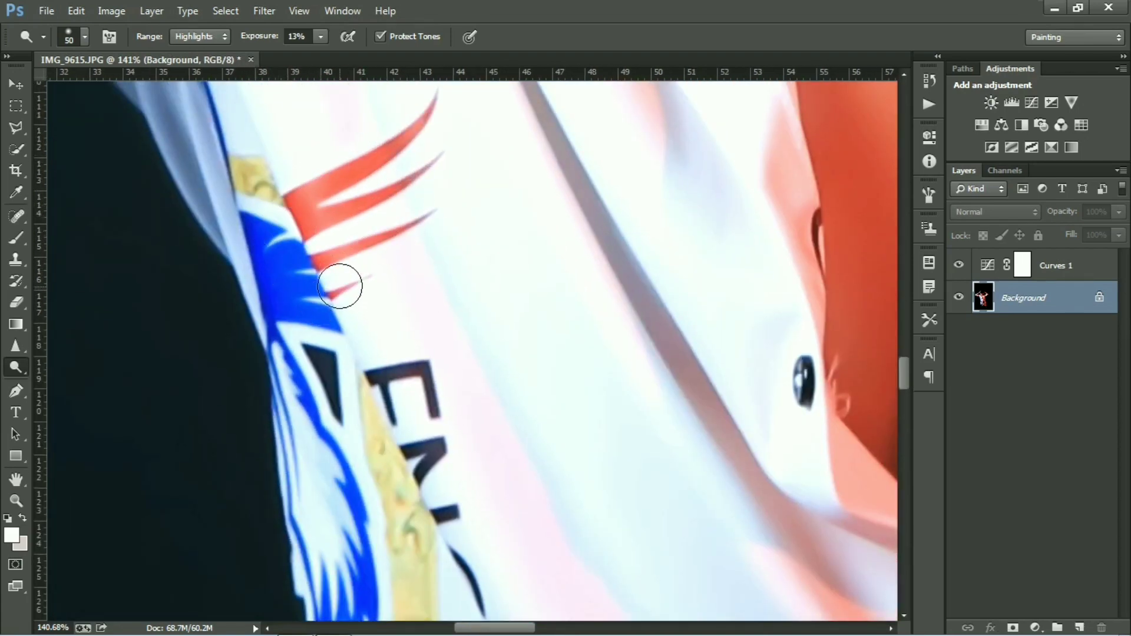
- Examine the prints on the shoulder and both sleeves up close, and view the whole portrait
{"action": "scroll", "coordinate": [346, 283], "scroll_direction": "down", "scroll_amount": 6}
{"action": "scroll", "coordinate": [349, 181], "scroll_direction": "up", "scroll_amount": 5}
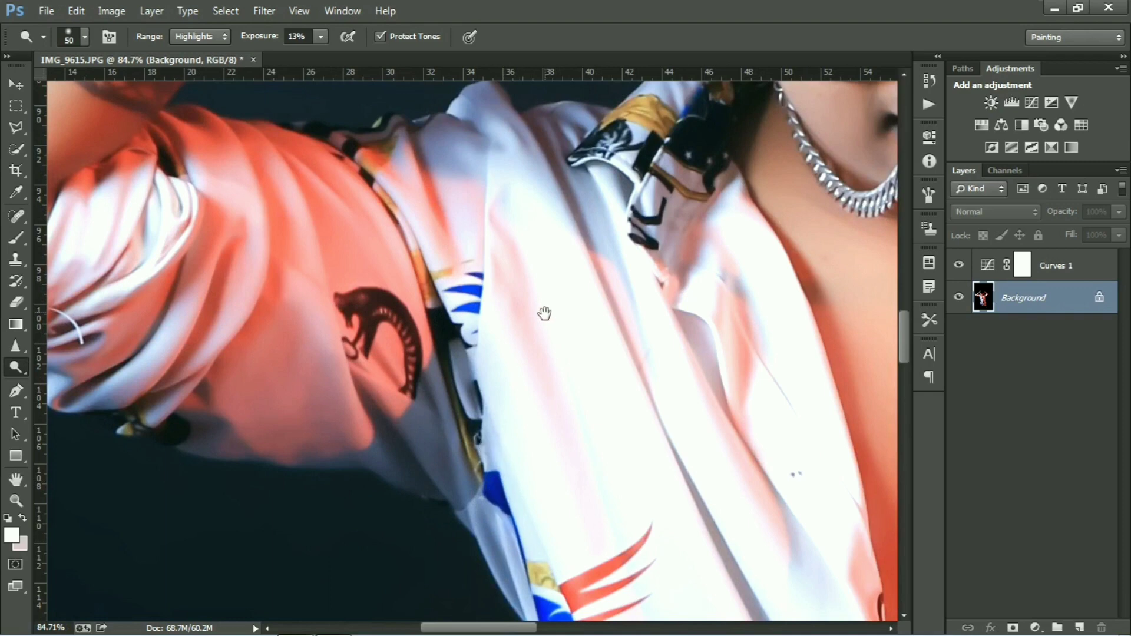
{"action": "left_click_drag", "start_coordinate": [627, 254], "coordinate": [476, 366]}
{"action": "scroll", "coordinate": [571, 186], "scroll_direction": "right", "scroll_amount": 10}
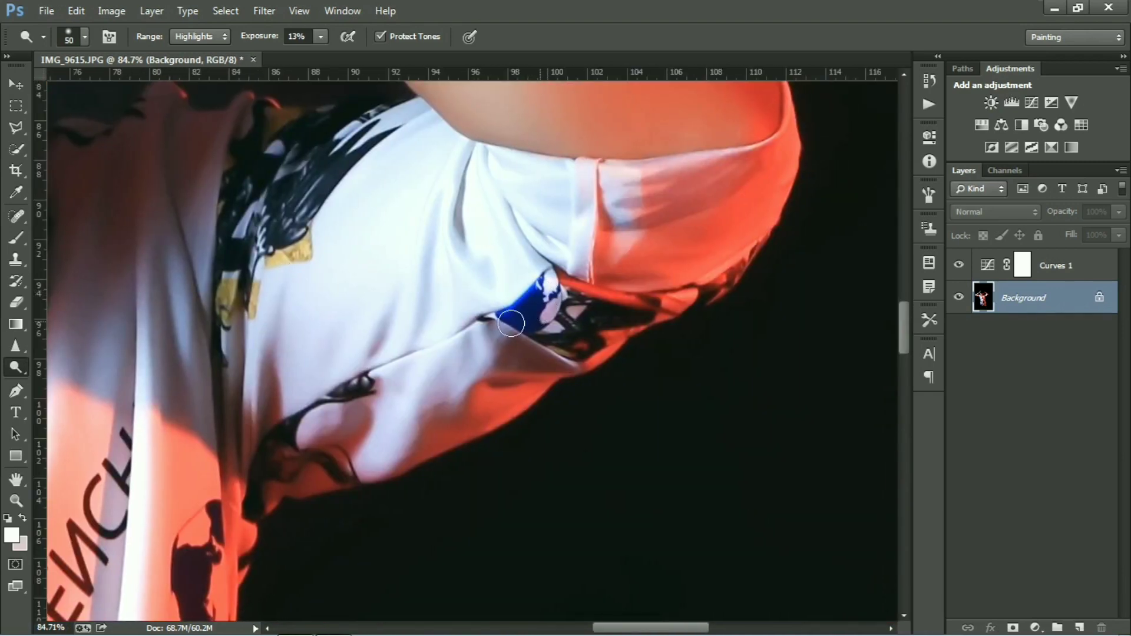
{"action": "key", "text": "ctrl+0"}
{"action": "left_click_drag", "start_coordinate": [491, 331], "coordinate": [487, 348]}
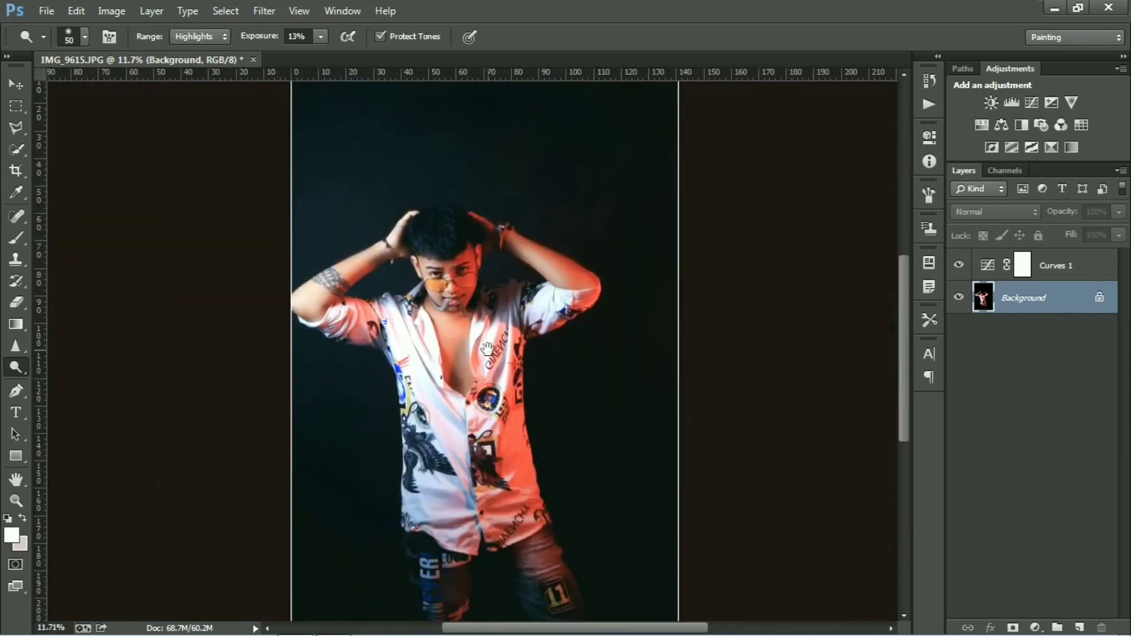
{"action": "scroll", "coordinate": [574, 327], "scroll_direction": "down", "scroll_amount": 4}
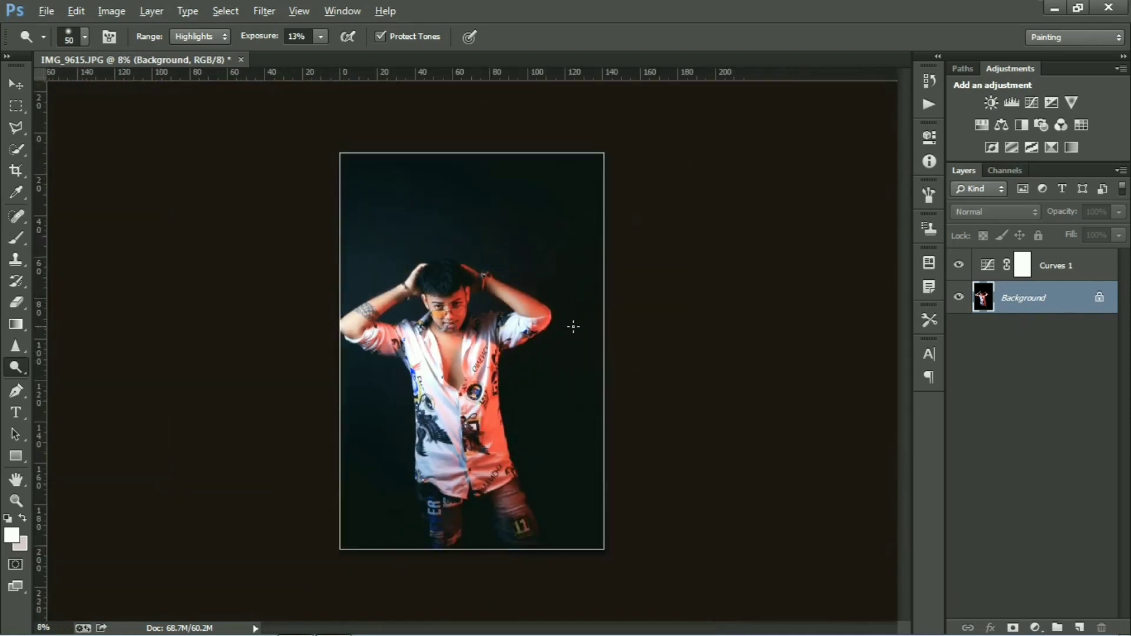
- Dodge the highlights of the number 11 patch and its outline on the jeans
{"action": "scroll", "coordinate": [555, 452], "scroll_direction": "up", "scroll_amount": 17}
{"action": "left_click_drag", "start_coordinate": [473, 478], "coordinate": [498, 229]}
{"action": "left_click_drag", "start_coordinate": [498, 449], "coordinate": [484, 178]}
{"action": "scroll", "coordinate": [516, 417], "scroll_direction": "up", "scroll_amount": 12}
{"action": "left_click_drag", "start_coordinate": [515, 416], "coordinate": [504, 350]}
{"action": "mouse_move", "coordinate": [474, 280]}
{"action": "left_mouse_down"}
{"action": "mouse_move", "coordinate": [462, 270]}
{"action": "mouse_move", "coordinate": [498, 245]}
{"action": "left_mouse_up"}
{"action": "mouse_move", "coordinate": [519, 337]}
{"action": "left_mouse_down"}
{"action": "mouse_move", "coordinate": [531, 355]}
{"action": "mouse_move", "coordinate": [525, 430]}
{"action": "mouse_move", "coordinate": [584, 417]}
{"action": "mouse_move", "coordinate": [489, 266]}
{"action": "left_mouse_up"}
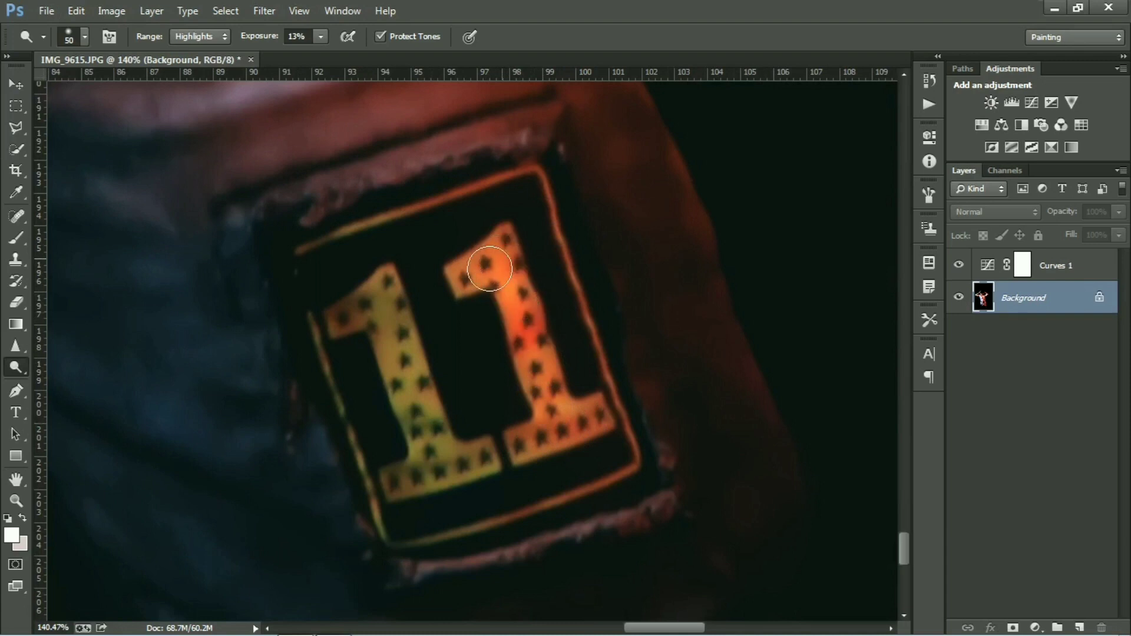
{"action": "mouse_move", "coordinate": [316, 337]}
{"action": "left_mouse_down"}
{"action": "mouse_move", "coordinate": [451, 463]}
{"action": "mouse_move", "coordinate": [401, 481]}
{"action": "mouse_move", "coordinate": [473, 470]}
{"action": "mouse_move", "coordinate": [484, 457]}
{"action": "mouse_move", "coordinate": [403, 472]}
{"action": "mouse_move", "coordinate": [422, 465]}
{"action": "mouse_move", "coordinate": [393, 324]}
{"action": "mouse_move", "coordinate": [369, 300]}
{"action": "mouse_move", "coordinate": [363, 375]}
{"action": "mouse_move", "coordinate": [415, 486]}
{"action": "mouse_move", "coordinate": [450, 469]}
{"action": "mouse_move", "coordinate": [385, 512]}
{"action": "mouse_move", "coordinate": [383, 531]}
{"action": "mouse_move", "coordinate": [310, 299]}
{"action": "mouse_move", "coordinate": [355, 452]}
{"action": "mouse_move", "coordinate": [282, 257]}
{"action": "mouse_move", "coordinate": [375, 225]}
{"action": "mouse_move", "coordinate": [318, 242]}
{"action": "mouse_move", "coordinate": [421, 224]}
{"action": "mouse_move", "coordinate": [318, 234]}
{"action": "mouse_move", "coordinate": [533, 185]}
{"action": "mouse_move", "coordinate": [570, 256]}
{"action": "mouse_move", "coordinate": [627, 441]}
{"action": "mouse_move", "coordinate": [590, 479]}
{"action": "mouse_move", "coordinate": [397, 532]}
{"action": "mouse_move", "coordinate": [548, 505]}
{"action": "mouse_move", "coordinate": [387, 552]}
{"action": "mouse_move", "coordinate": [490, 534]}
{"action": "mouse_move", "coordinate": [556, 498]}
{"action": "mouse_move", "coordinate": [420, 534]}
{"action": "mouse_move", "coordinate": [377, 506]}
{"action": "mouse_move", "coordinate": [304, 274]}
{"action": "mouse_move", "coordinate": [402, 212]}
{"action": "mouse_move", "coordinate": [480, 198]}
{"action": "mouse_move", "coordinate": [375, 307]}
{"action": "mouse_move", "coordinate": [417, 370]}
{"action": "mouse_move", "coordinate": [586, 404]}
{"action": "left_mouse_up"}
- Raise the Dodge tool's exposure to 24% and dodge the highlights of the pale ER letters on the jeans' dark leg
{"action": "scroll", "coordinate": [412, 394], "scroll_direction": "down", "scroll_amount": 10}
{"action": "scroll", "coordinate": [412, 394], "scroll_direction": "up", "scroll_amount": 10}
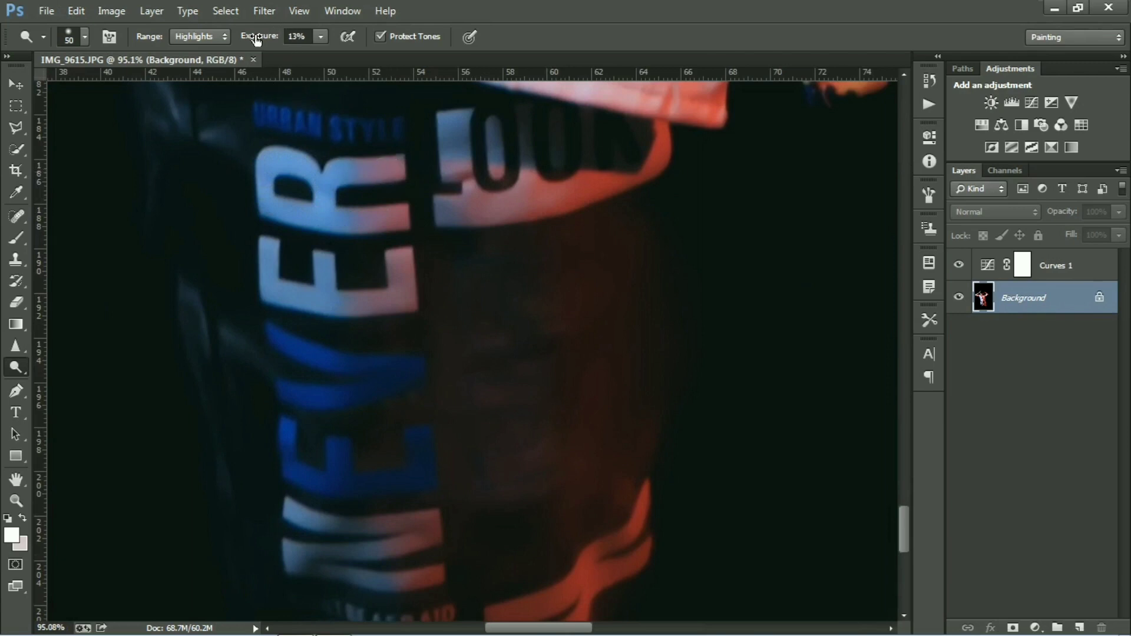
{"action": "left_click_drag", "start_coordinate": [256, 39], "coordinate": [264, 38]}
{"action": "scroll", "coordinate": [324, 206], "scroll_direction": "down", "scroll_amount": 1}
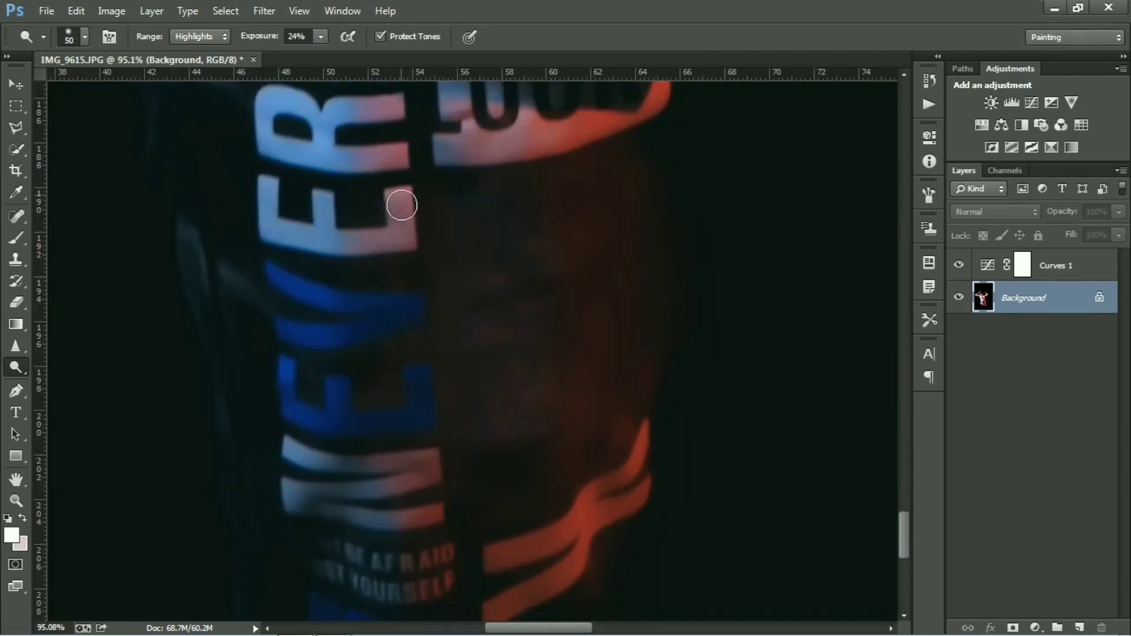
{"action": "mouse_move", "coordinate": [270, 242]}
{"action": "left_mouse_down"}
{"action": "mouse_move", "coordinate": [270, 182]}
{"action": "mouse_move", "coordinate": [326, 218]}
{"action": "left_mouse_up"}
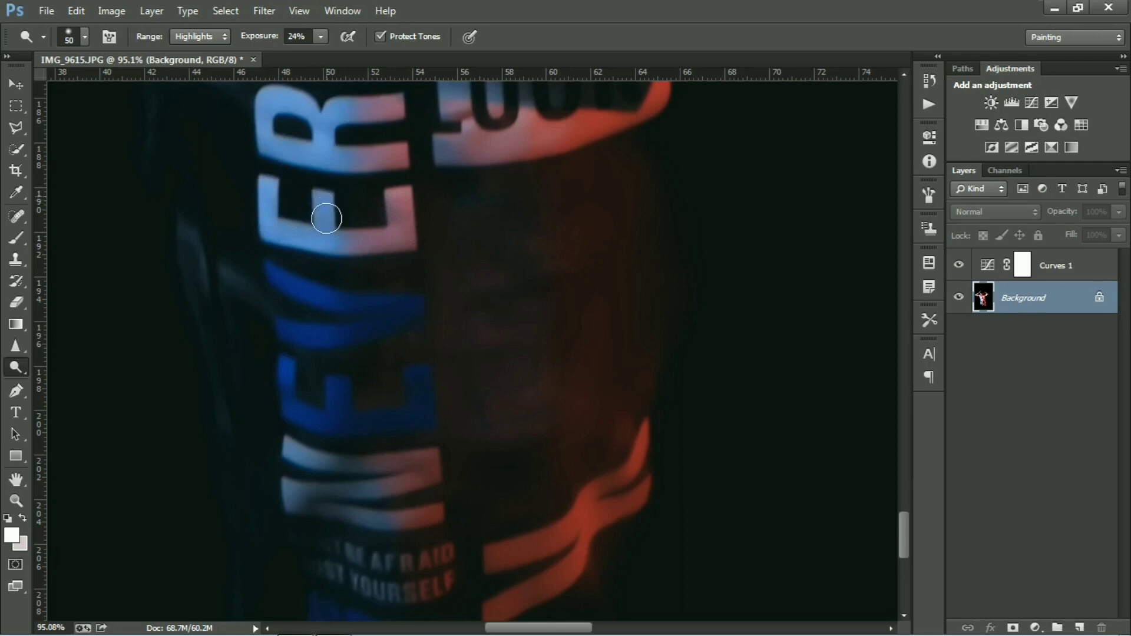
{"action": "mouse_move", "coordinate": [380, 172]}
{"action": "left_mouse_down"}
{"action": "mouse_move", "coordinate": [403, 160]}
{"action": "mouse_move", "coordinate": [278, 158]}
{"action": "mouse_move", "coordinate": [260, 141]}
{"action": "mouse_move", "coordinate": [258, 116]}
{"action": "mouse_move", "coordinate": [277, 96]}
{"action": "mouse_move", "coordinate": [306, 104]}
{"action": "mouse_move", "coordinate": [320, 140]}
{"action": "mouse_move", "coordinate": [348, 110]}
{"action": "mouse_move", "coordinate": [404, 109]}
{"action": "left_mouse_up"}
- Dodge the highlights of the blue letters and the pale and red striped prints lower on the same leg
{"action": "scroll", "coordinate": [366, 157], "scroll_direction": "down", "scroll_amount": 2}
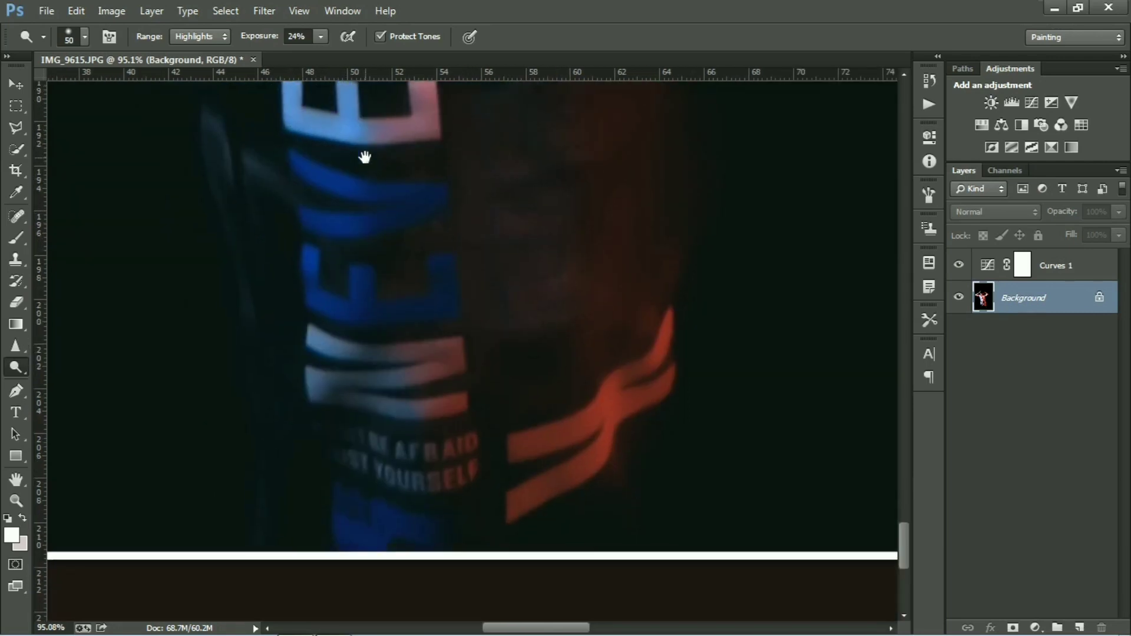
{"action": "mouse_move", "coordinate": [299, 169]}
{"action": "left_mouse_down"}
{"action": "mouse_move", "coordinate": [434, 198]}
{"action": "mouse_move", "coordinate": [304, 238]}
{"action": "mouse_move", "coordinate": [325, 313]}
{"action": "left_mouse_up"}
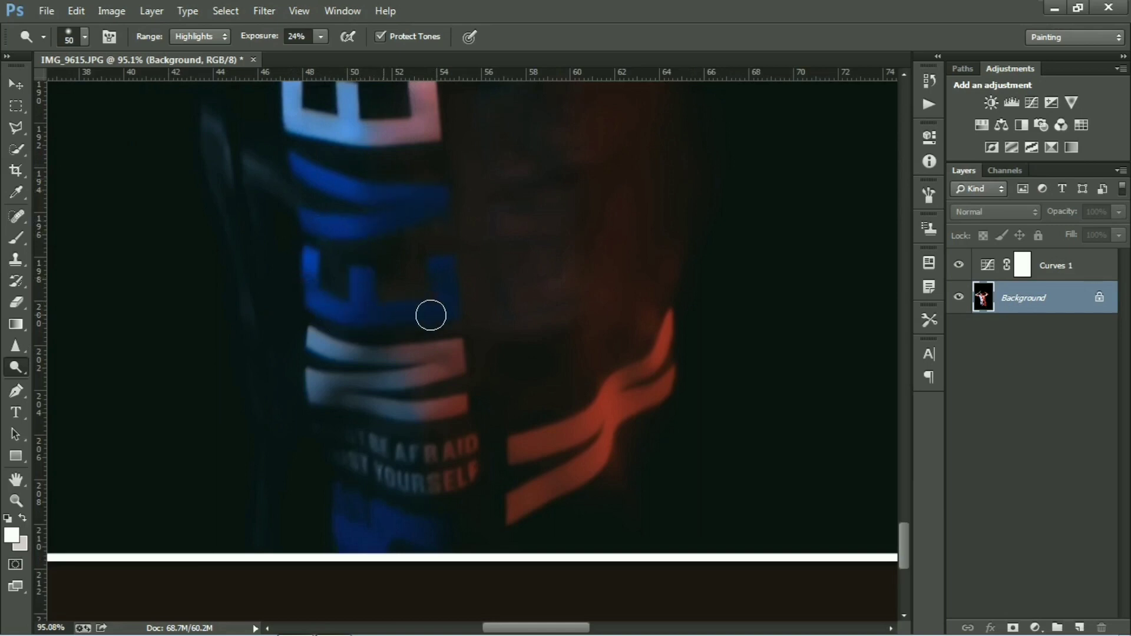
{"action": "mouse_move", "coordinate": [435, 350]}
{"action": "left_mouse_down"}
{"action": "mouse_move", "coordinate": [419, 223]}
{"action": "mouse_move", "coordinate": [313, 223]}
{"action": "mouse_move", "coordinate": [427, 227]}
{"action": "left_mouse_up"}
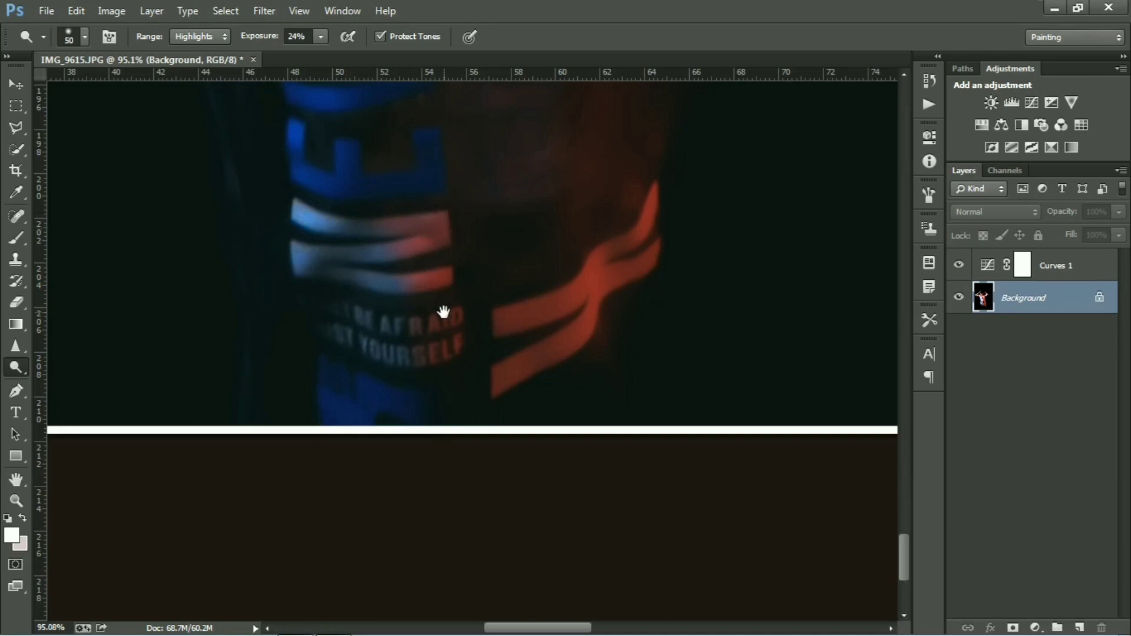
{"action": "left_click_drag", "start_coordinate": [444, 312], "coordinate": [346, 261]}
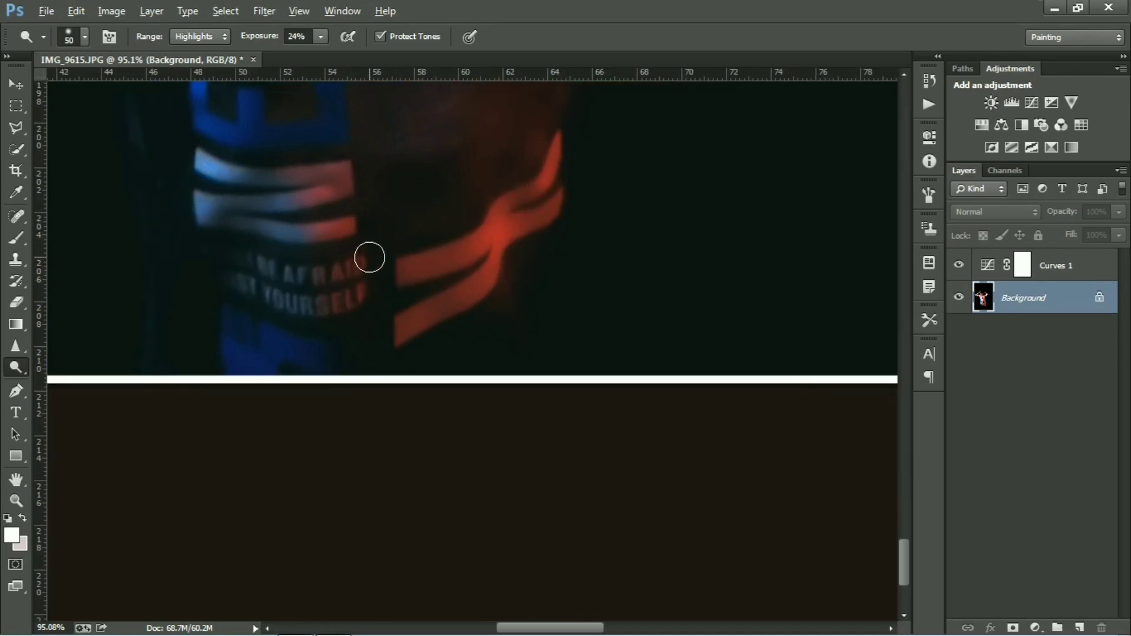
{"action": "scroll", "coordinate": [369, 257], "scroll_direction": "down", "scroll_amount": 3}
{"action": "left_click_drag", "start_coordinate": [401, 238], "coordinate": [442, 400]}
{"action": "left_click_drag", "start_coordinate": [368, 183], "coordinate": [367, 333]}
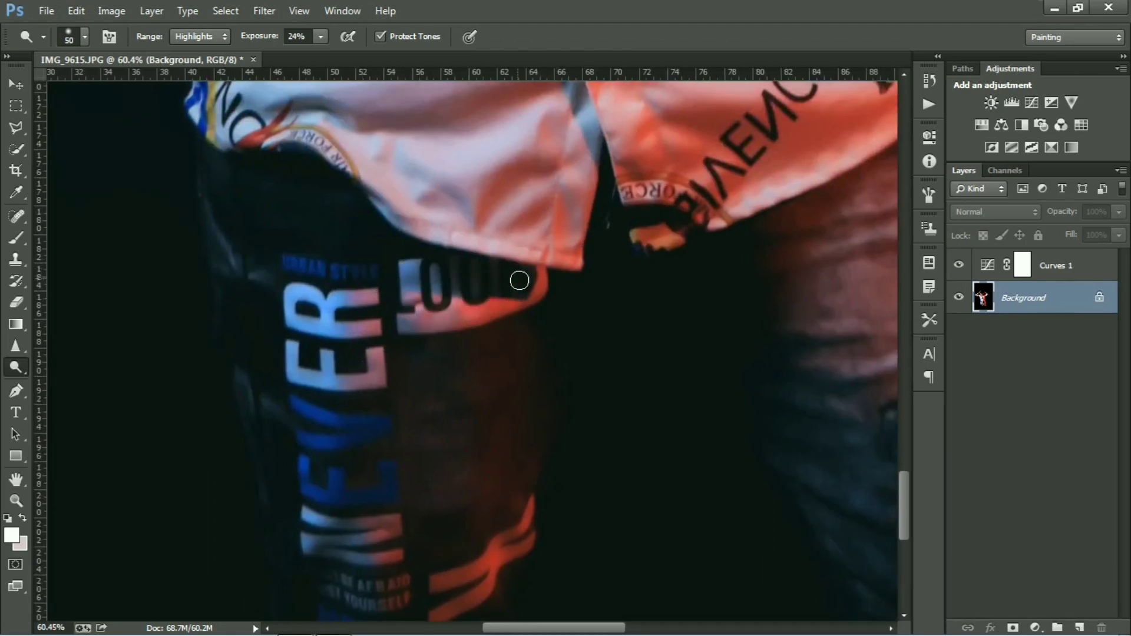
- Add a Selective Color adjustment above the Background layer and set Black to -5% for the Blacks
{"action": "scroll", "coordinate": [548, 271], "scroll_direction": "down", "scroll_amount": 8}
{"action": "scroll", "coordinate": [515, 242], "scroll_direction": "up", "scroll_amount": 2}
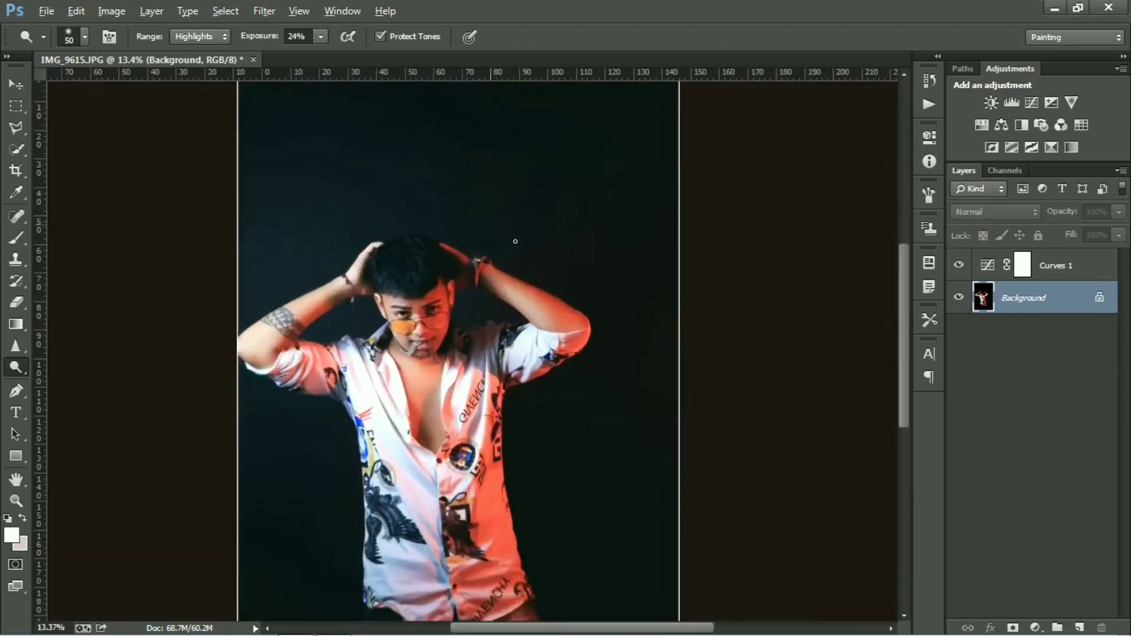
{"action": "scroll", "coordinate": [515, 247], "scroll_direction": "down", "scroll_amount": 2}
{"action": "scroll", "coordinate": [514, 248], "scroll_direction": "up", "scroll_amount": 1}
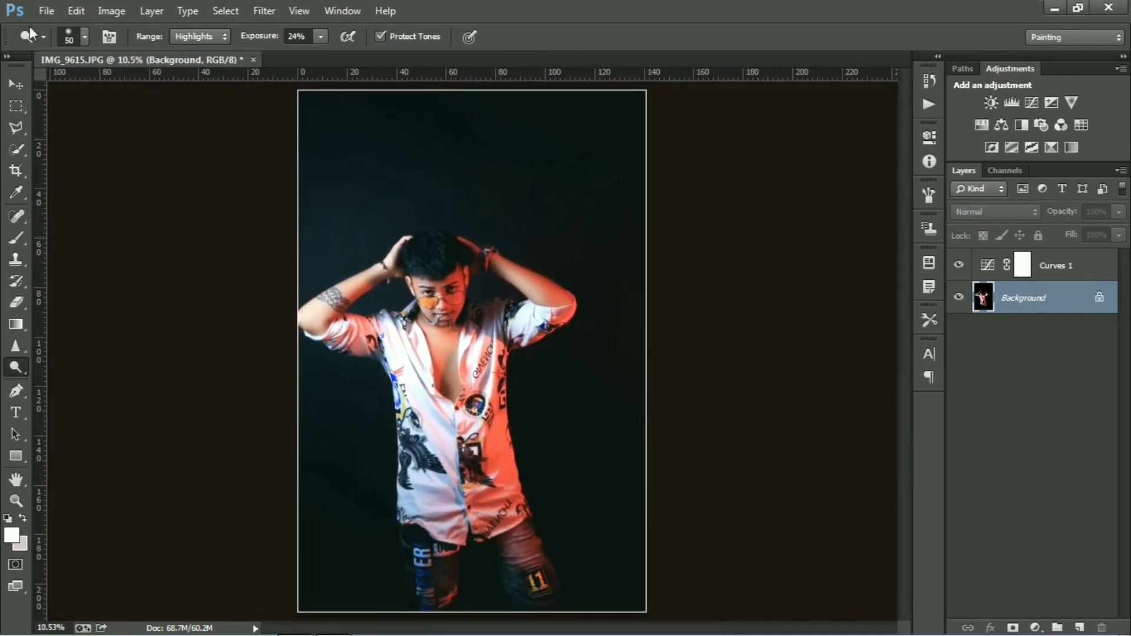
{"action": "left_click", "coordinate": [1052, 146]}
{"action": "left_click_drag", "start_coordinate": [820, 340], "coordinate": [812, 338]}
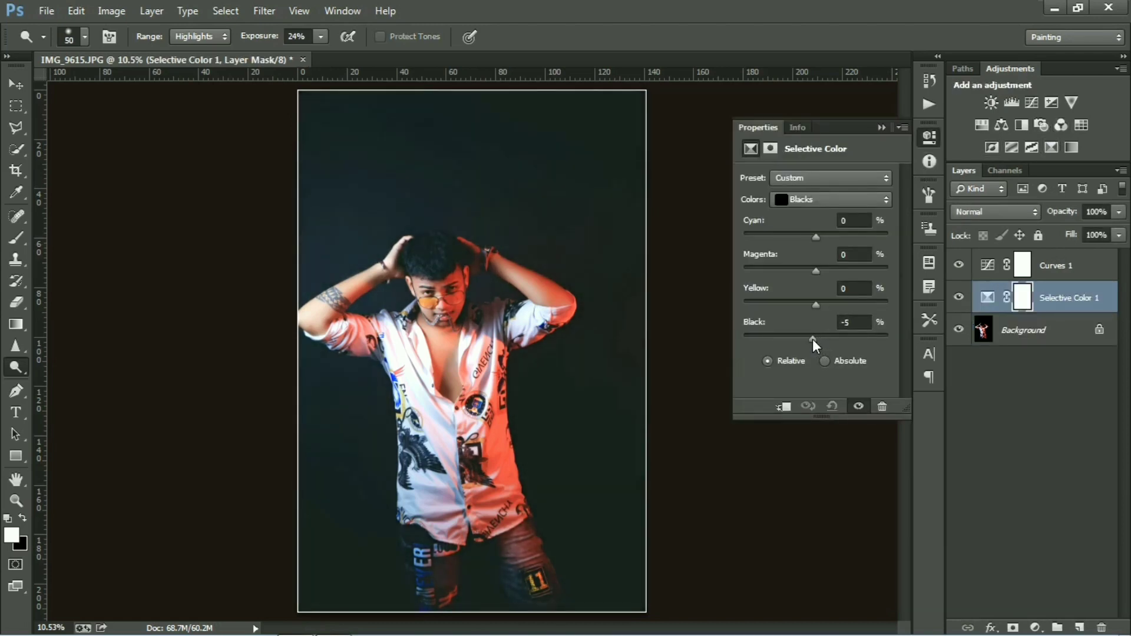
{"action": "left_click", "coordinate": [880, 128]}
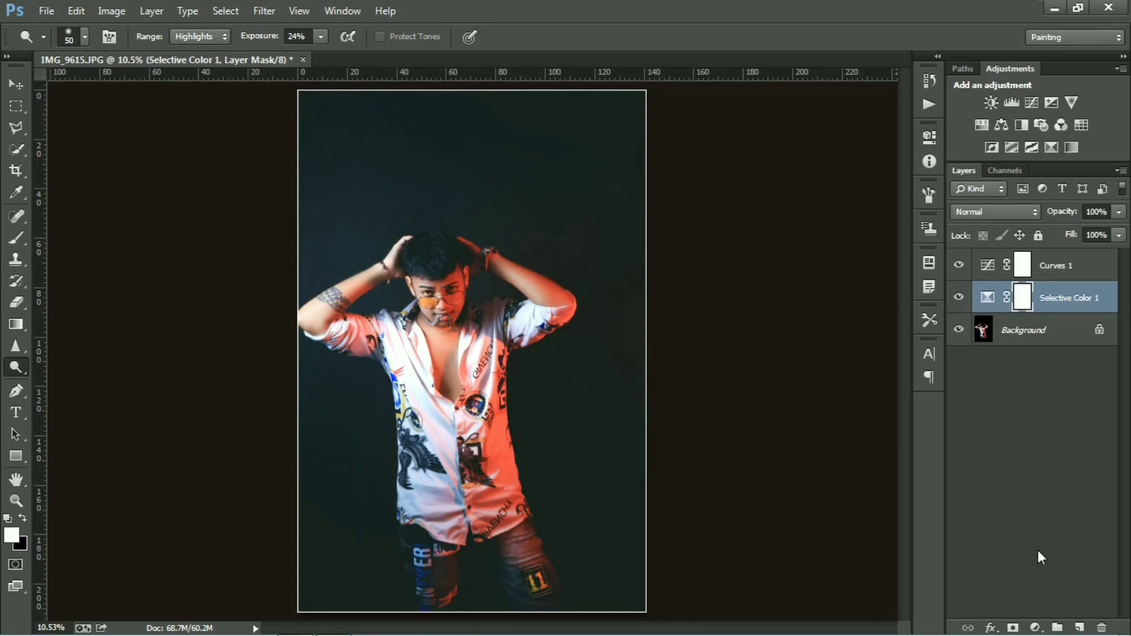
- Add a Photo Filter adjustment above the Selective Color layer using the Red filter at 27% density
{"action": "left_click", "coordinate": [1038, 629]}
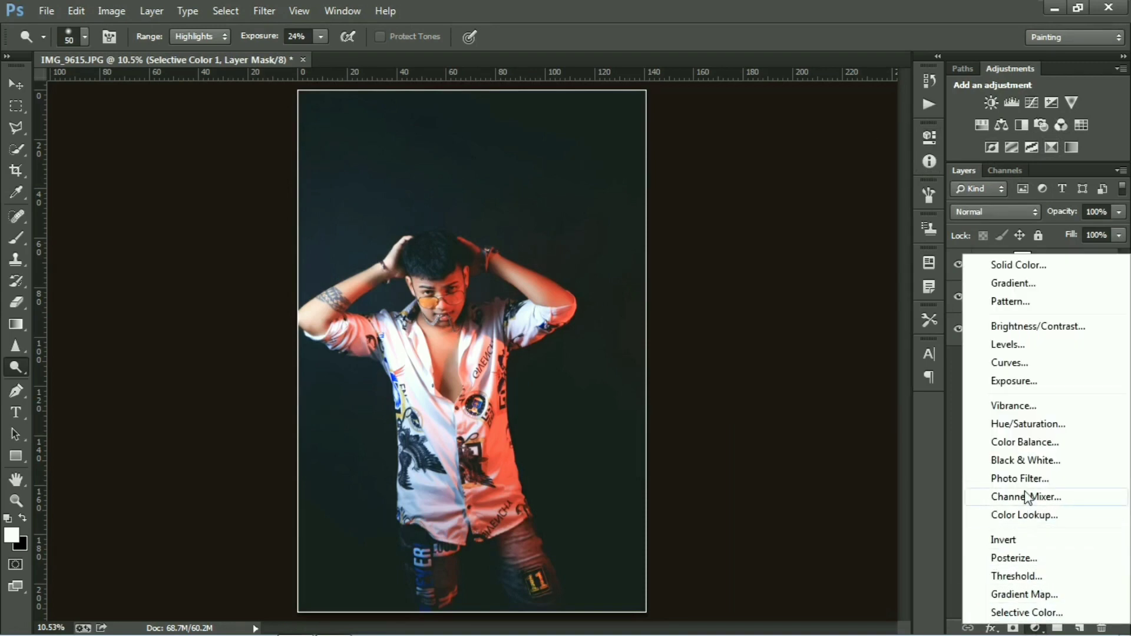
{"action": "left_click", "coordinate": [1002, 479]}
{"action": "left_click", "coordinate": [832, 178]}
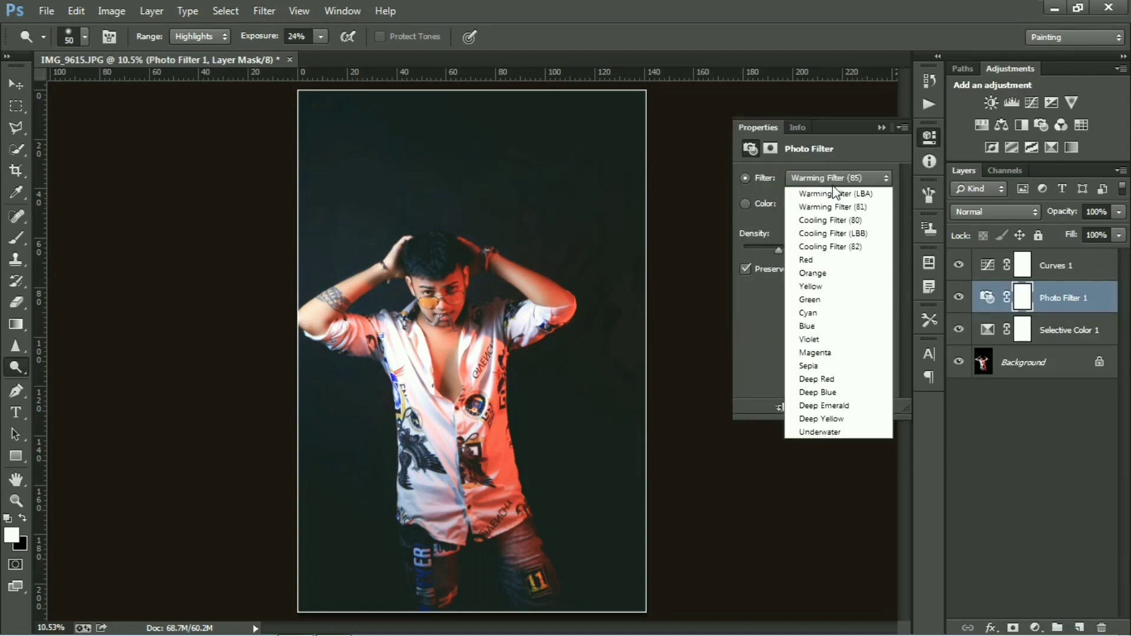
{"action": "left_click", "coordinate": [833, 206]}
{"action": "key", "text": "Down"}
{"action": "key", "text": "Down"}
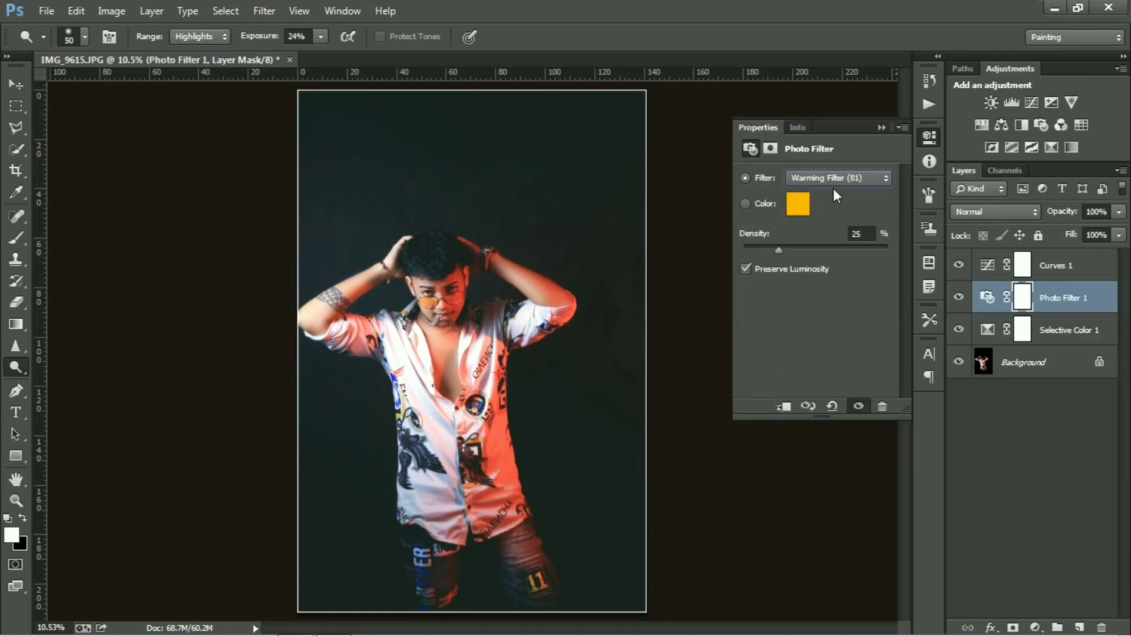
{"action": "key", "text": "Down"}
{"action": "key", "text": "Down"}
{"action": "key", "text": "Down"}
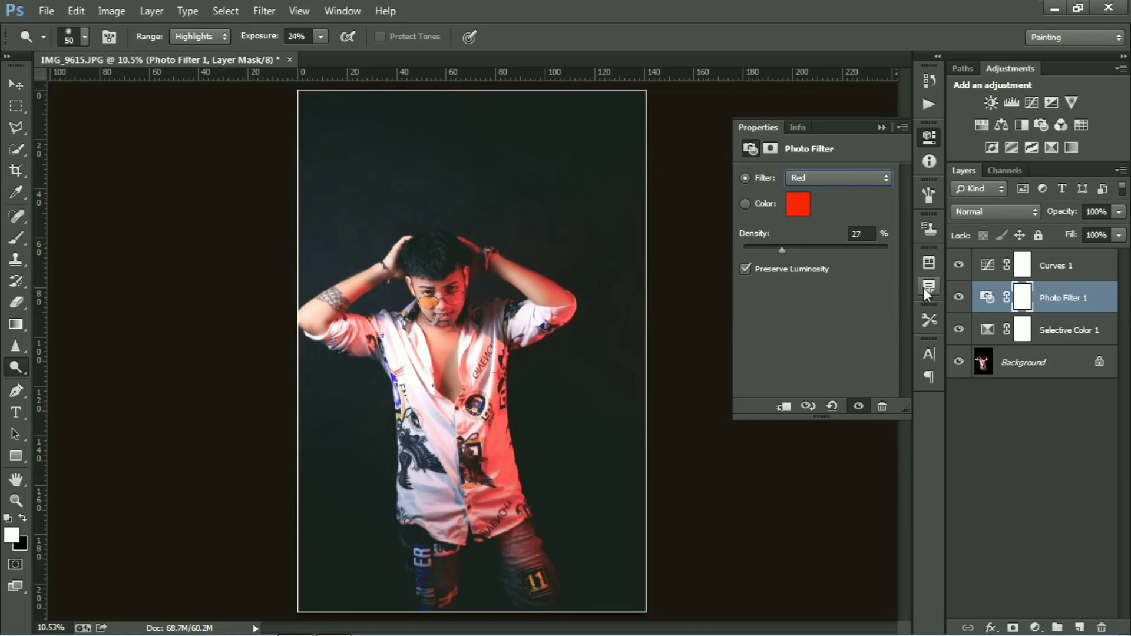
{"action": "left_click", "coordinate": [882, 128]}
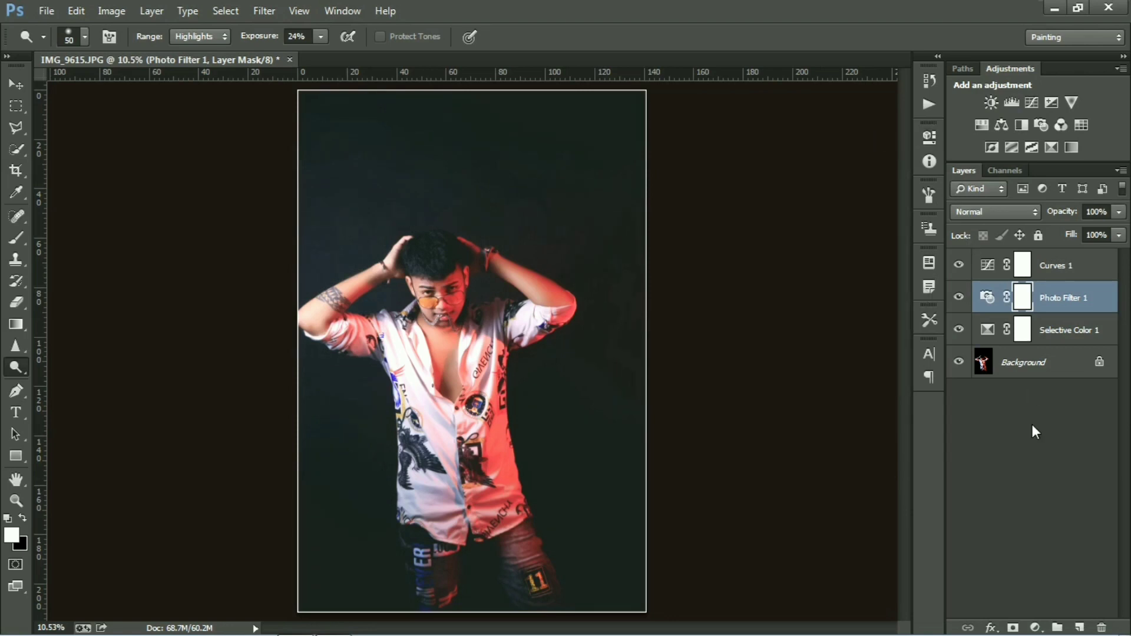
- Add a second Photo Filter adjustment, try several filter presets including Blue, and choose Sepia at 47% density
{"action": "left_click", "coordinate": [1038, 627]}
{"action": "left_click", "coordinate": [1005, 472]}
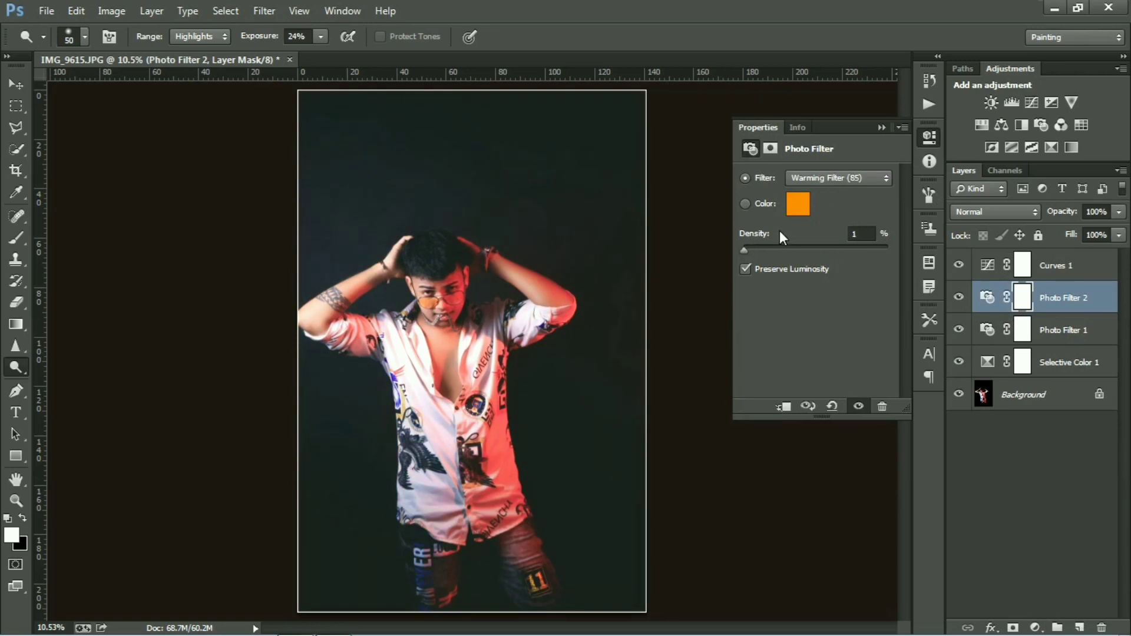
{"action": "left_click", "coordinate": [836, 176]}
{"action": "left_click", "coordinate": [851, 267]}
{"action": "key", "text": "Down"}
{"action": "key", "text": "Down"}
{"action": "key", "text": "Down"}
{"action": "key", "text": "Down"}
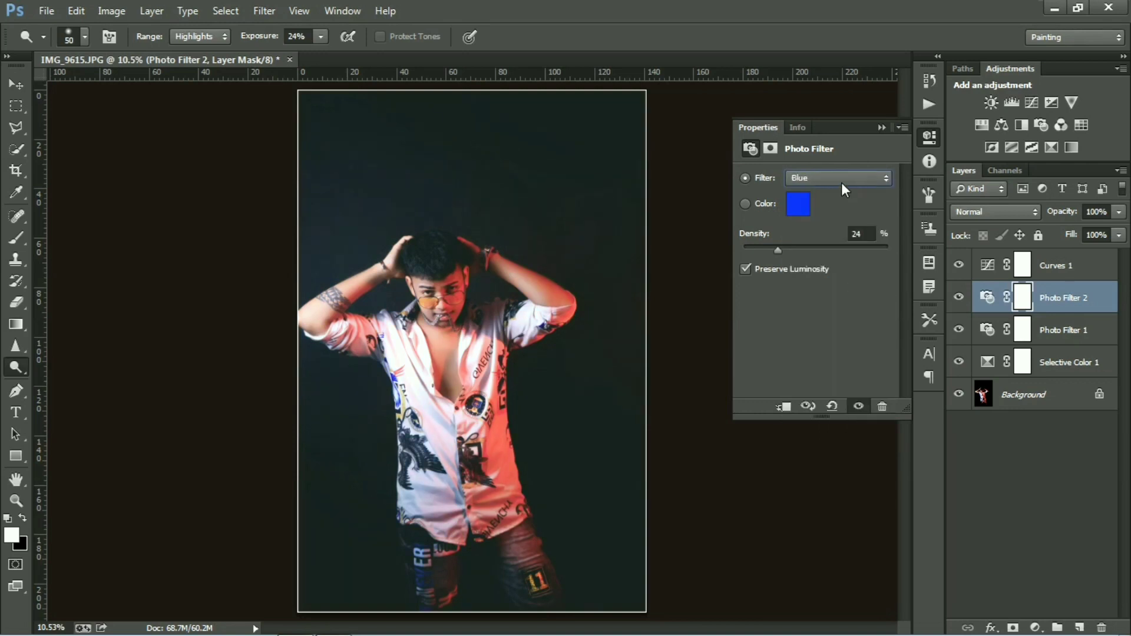
{"action": "key", "text": "Down"}
{"action": "key", "text": "Down"}
{"action": "key", "text": "Down"}
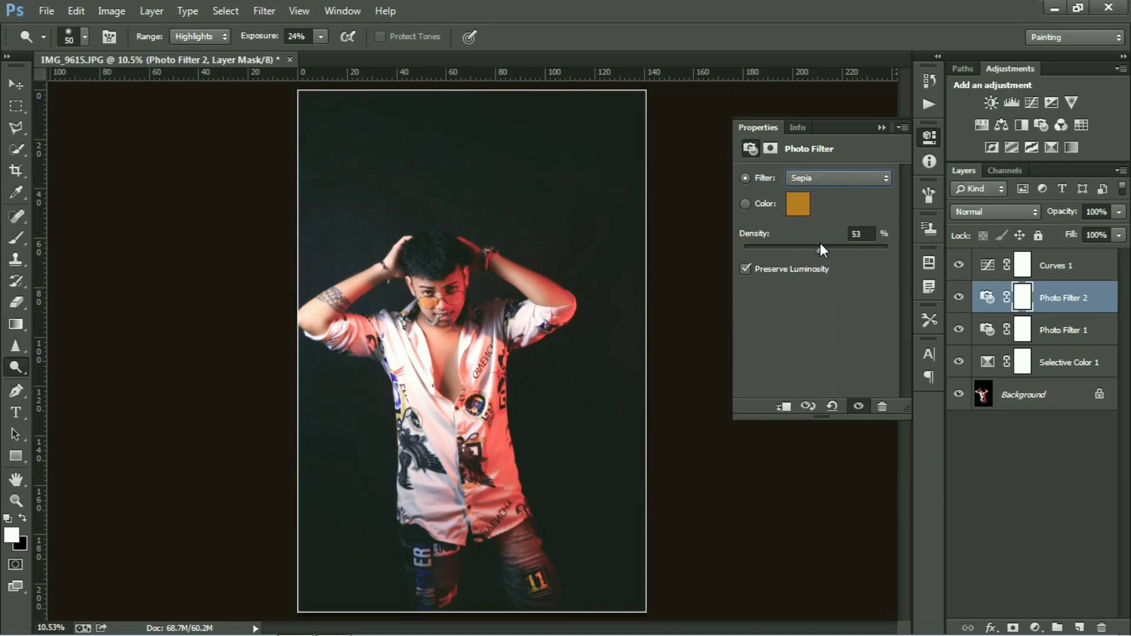
{"action": "left_click_drag", "start_coordinate": [821, 244], "coordinate": [810, 244]}
- Hide the second Photo Filter layer, try Red and Warming Filter (LBA) on it, and switch it to the custom orange color
{"action": "left_click", "coordinate": [961, 298]}
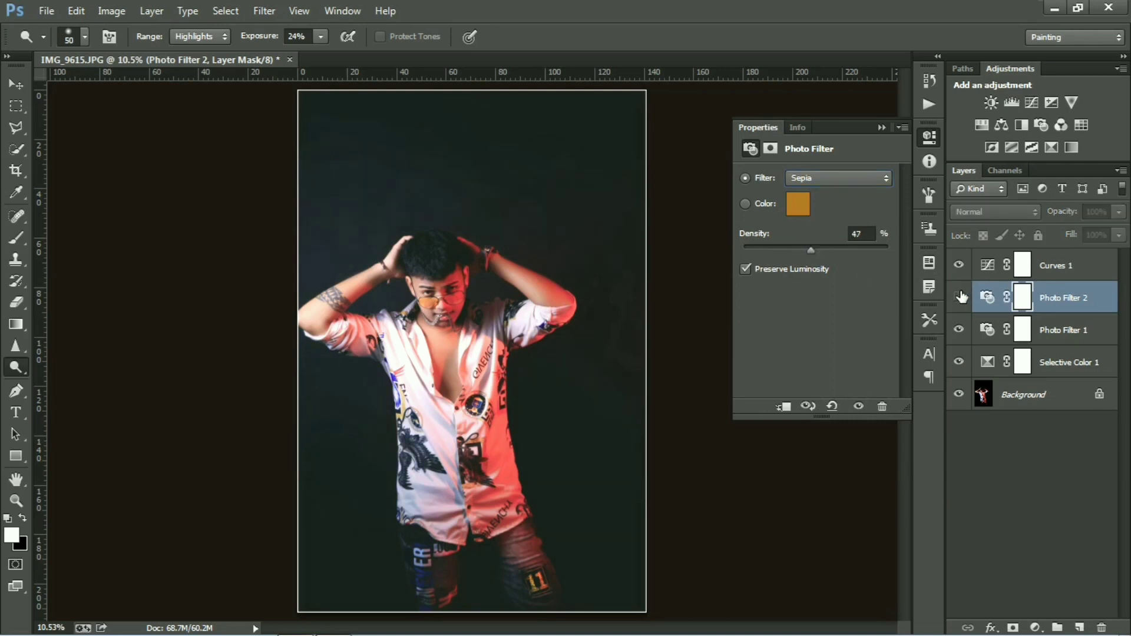
{"action": "left_click", "coordinate": [961, 298]}
{"action": "left_click", "coordinate": [959, 298]}
{"action": "left_click", "coordinate": [829, 179]}
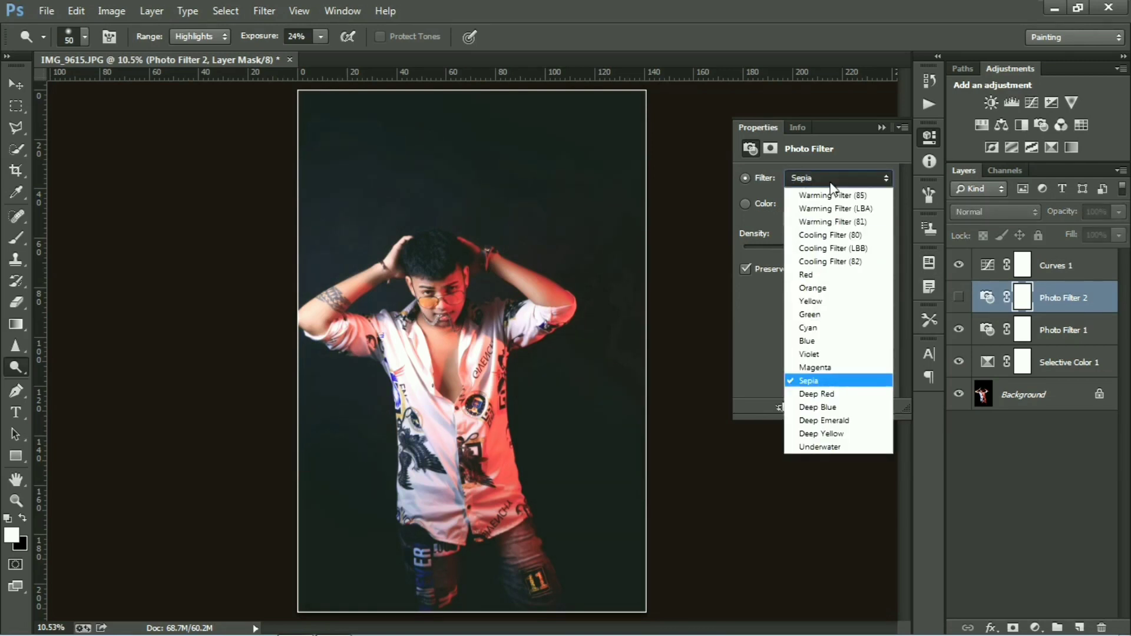
{"action": "left_click", "coordinate": [838, 276]}
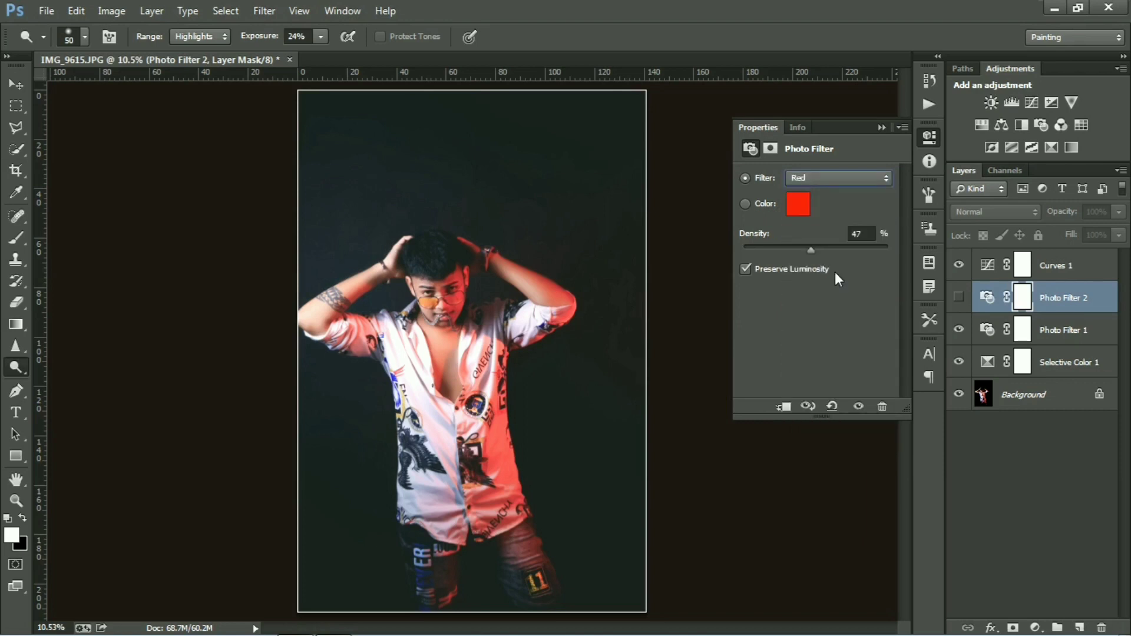
{"action": "left_click", "coordinate": [817, 178]}
{"action": "left_click", "coordinate": [831, 207]}
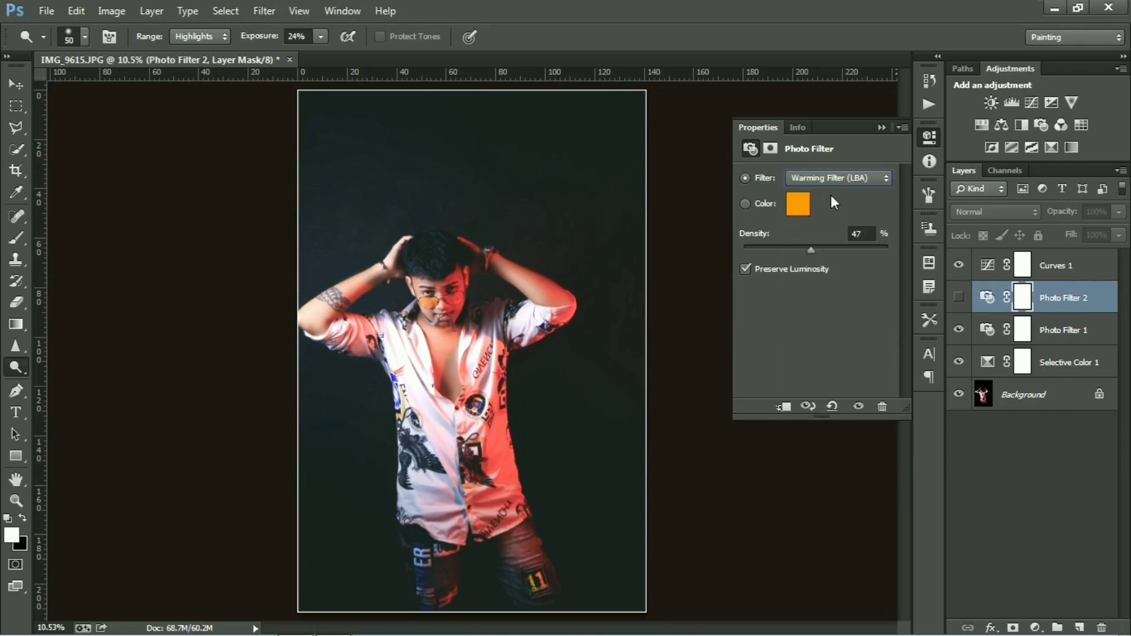
{"action": "left_click", "coordinate": [746, 204]}
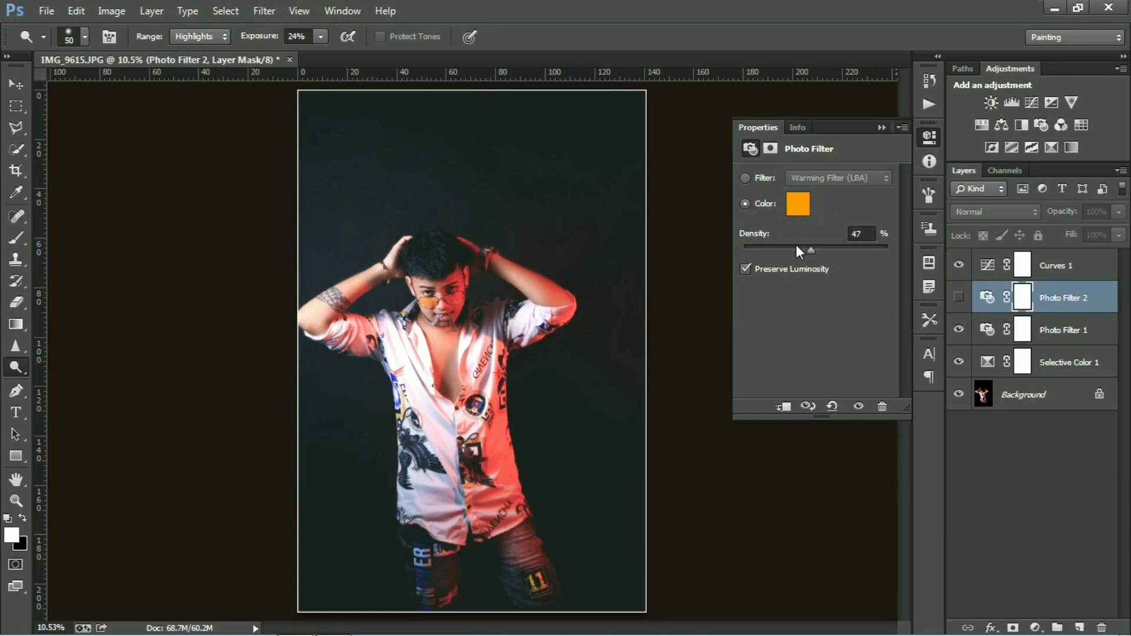
{"action": "left_click", "coordinate": [883, 128]}
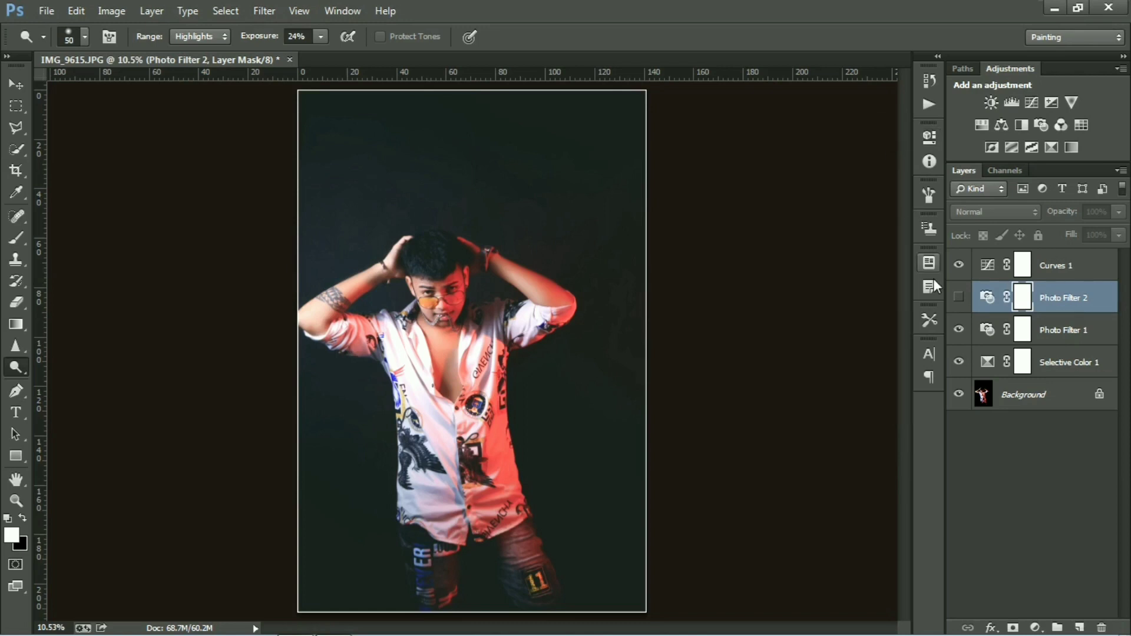
- Add a Solid Color fill layer below the Curves layer, trying ff0000 and darker tones before choosing a light peach
{"action": "left_click", "coordinate": [1036, 628]}
{"action": "left_click", "coordinate": [1009, 263]}
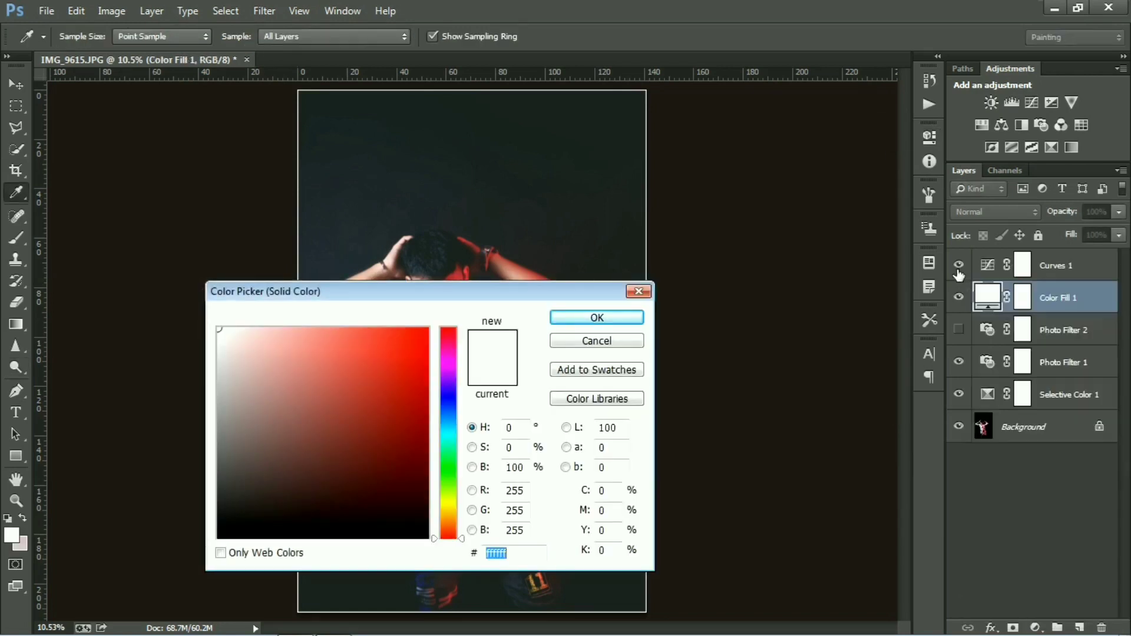
{"action": "type", "text": "ff0000"}
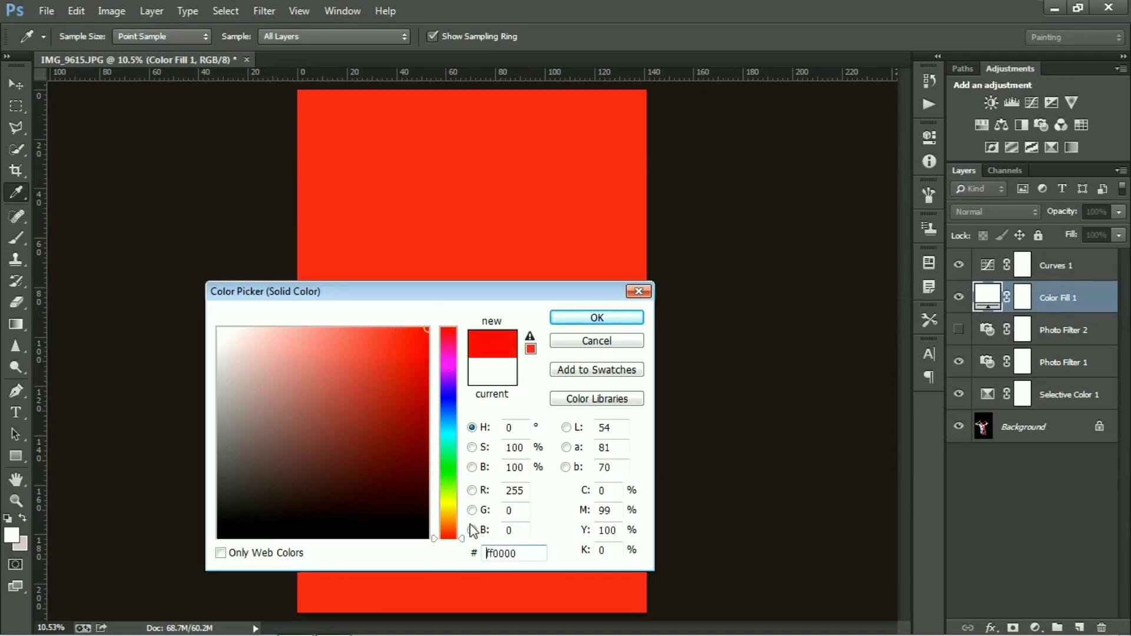
{"action": "left_click_drag", "start_coordinate": [449, 516], "coordinate": [445, 512]}
{"action": "mouse_move", "coordinate": [389, 377]}
{"action": "left_mouse_down"}
{"action": "mouse_move", "coordinate": [411, 374]}
{"action": "mouse_move", "coordinate": [395, 321]}
{"action": "mouse_move", "coordinate": [307, 307]}
{"action": "mouse_move", "coordinate": [404, 391]}
{"action": "left_mouse_up"}
{"action": "left_click_drag", "start_coordinate": [450, 495], "coordinate": [449, 529]}
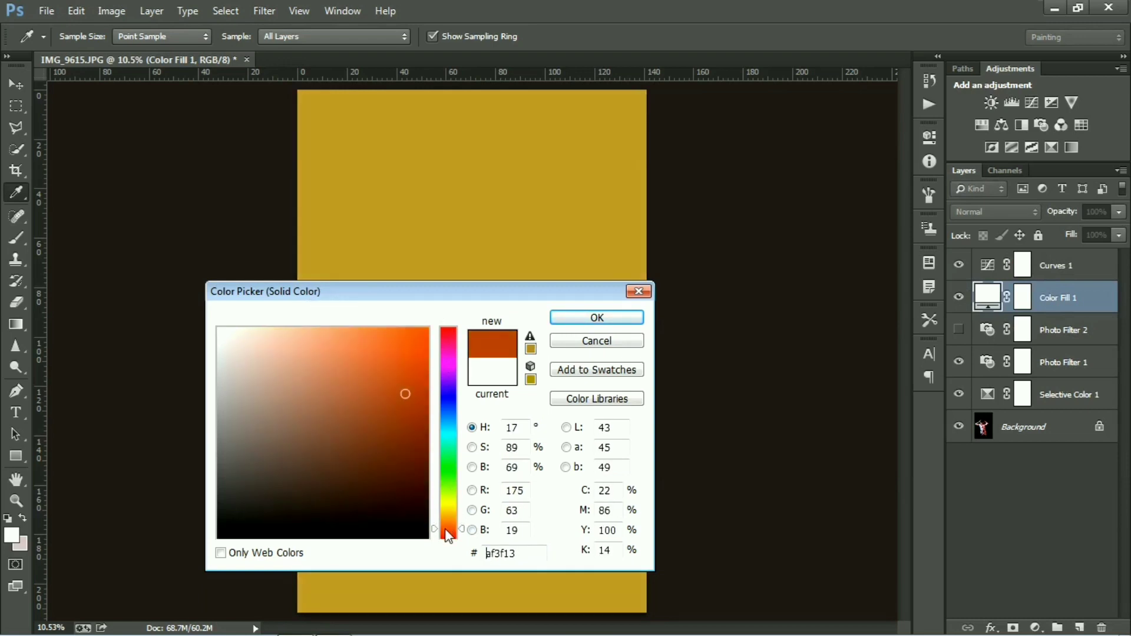
{"action": "mouse_move", "coordinate": [404, 422]}
{"action": "left_mouse_down"}
{"action": "mouse_move", "coordinate": [330, 348]}
{"action": "mouse_move", "coordinate": [341, 331]}
{"action": "mouse_move", "coordinate": [317, 324]}
{"action": "left_mouse_up"}
- Try Darker Color, Soft Light, Vivid Light and other blend modes on the Color Fill 1 layer, settling on Multiply
{"action": "left_click", "coordinate": [996, 212]}
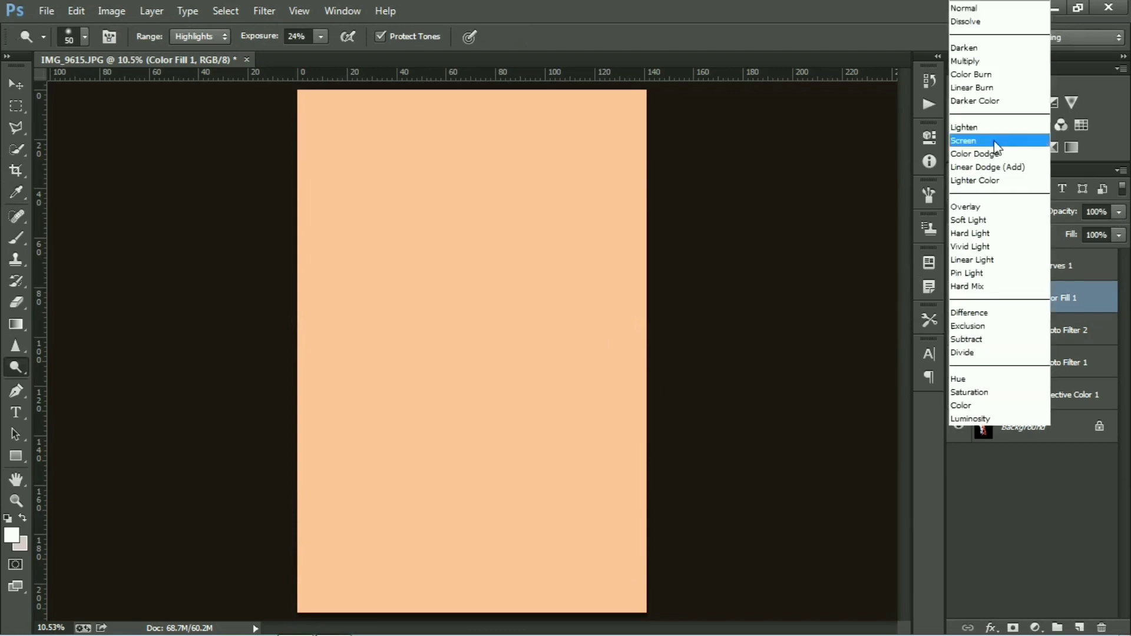
{"action": "left_click", "coordinate": [973, 55]}
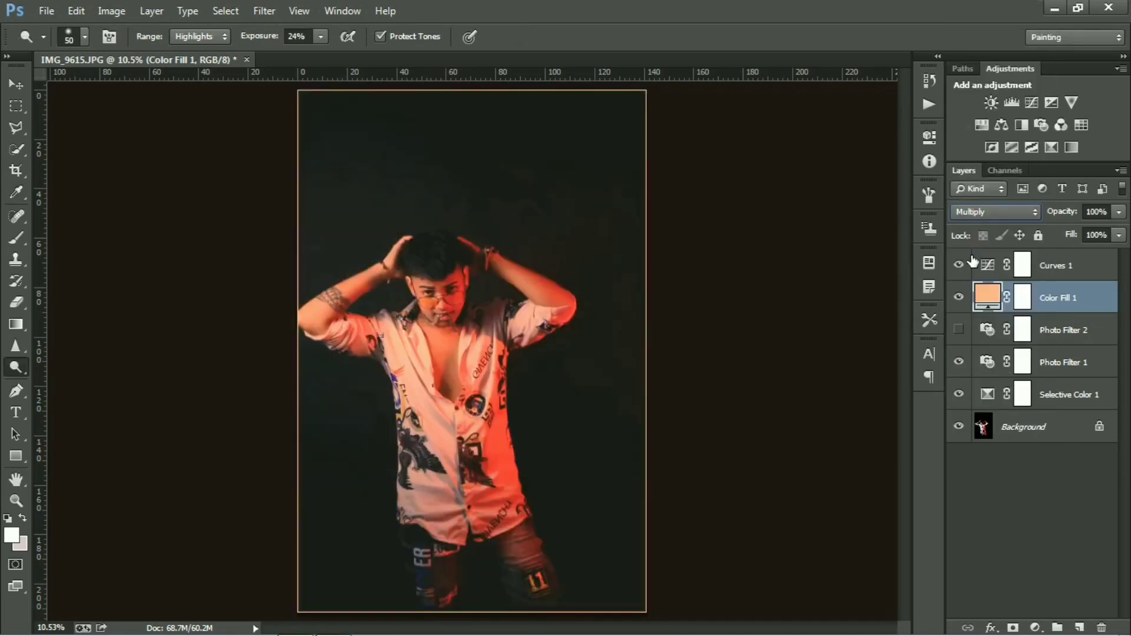
{"action": "scroll", "coordinate": [984, 211], "scroll_direction": "down", "scroll_amount": 5}
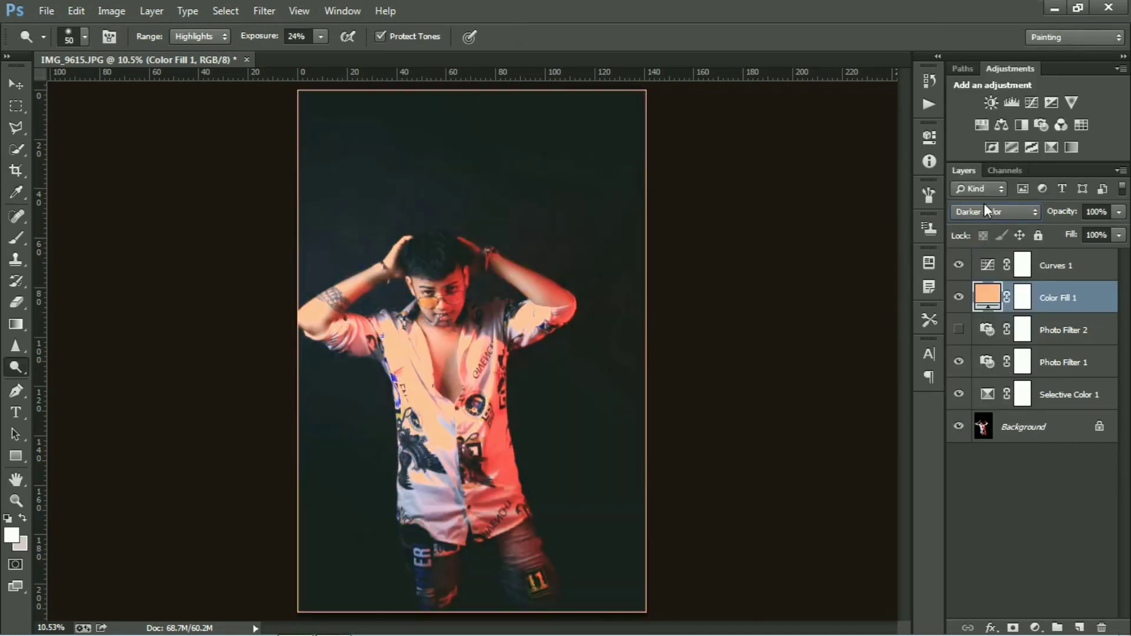
{"action": "scroll", "coordinate": [984, 211], "scroll_direction": "down", "scroll_amount": 6}
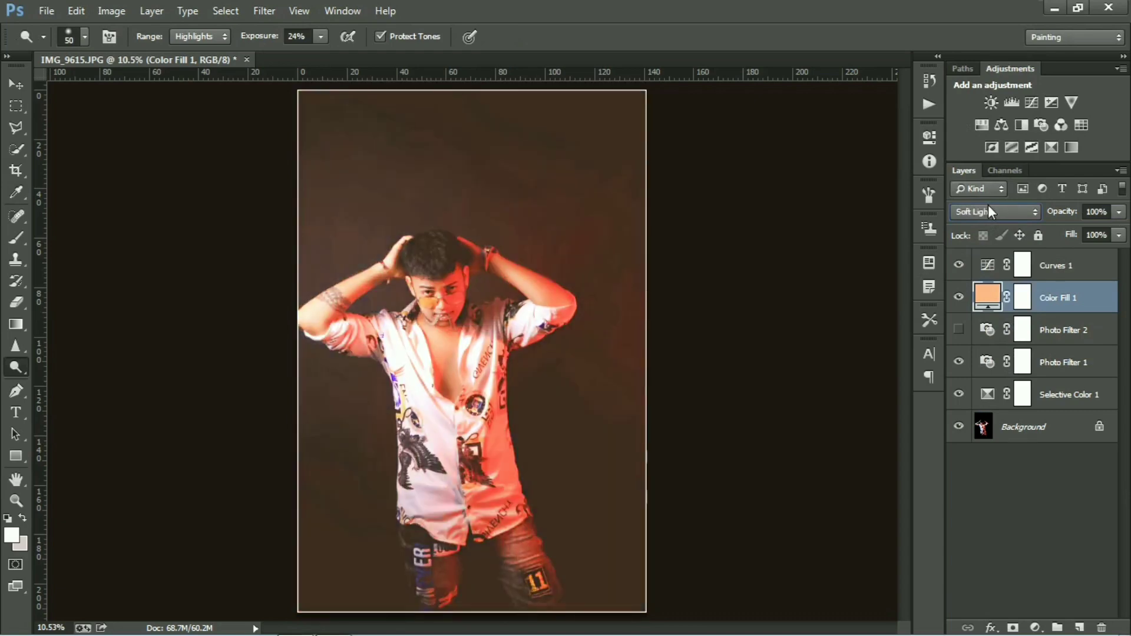
{"action": "scroll", "coordinate": [988, 211], "scroll_direction": "down", "scroll_amount": 3}
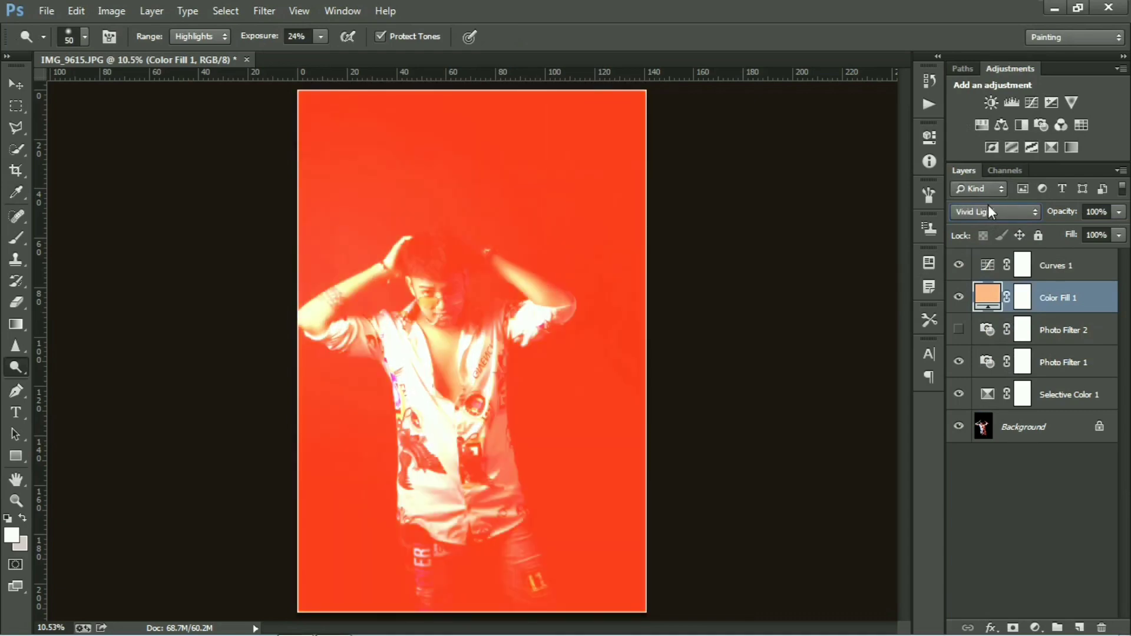
{"action": "scroll", "coordinate": [988, 211], "scroll_direction": "down", "scroll_amount": 7}
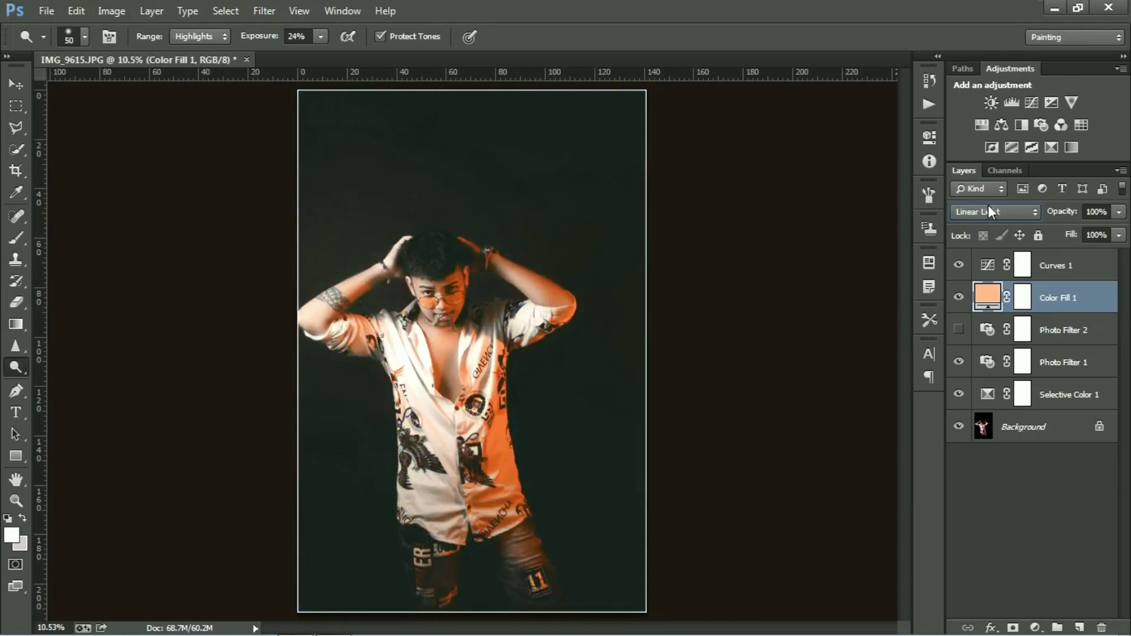
{"action": "left_click", "coordinate": [988, 206]}
{"action": "left_click", "coordinate": [987, 127]}
{"action": "scroll", "coordinate": [985, 214], "scroll_direction": "up", "scroll_amount": 4}
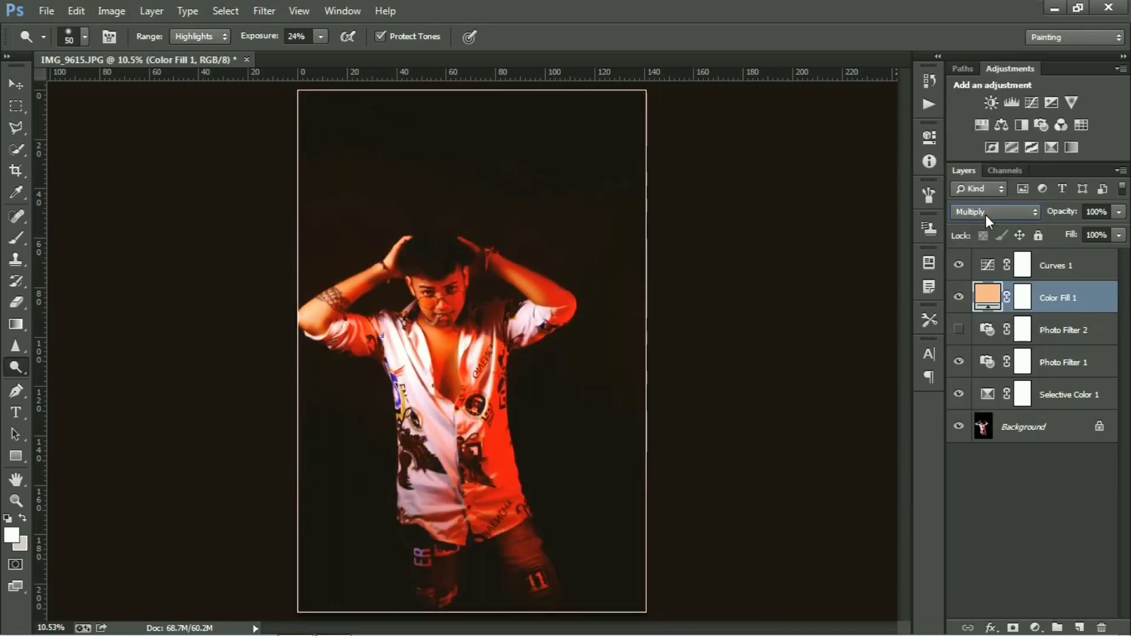
- Set the Color Fill 1 layer's opacity to 17% and fill to 23%, compare its visibility on and off, and deselect the layer
{"action": "left_click", "coordinate": [1119, 212]}
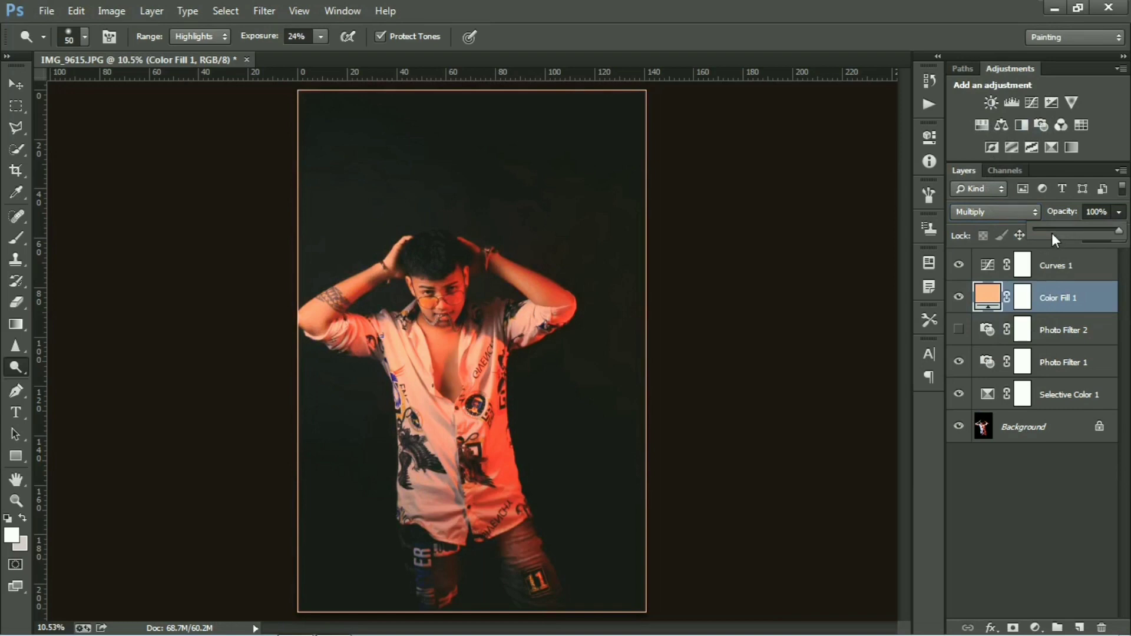
{"action": "left_click", "coordinate": [1052, 230]}
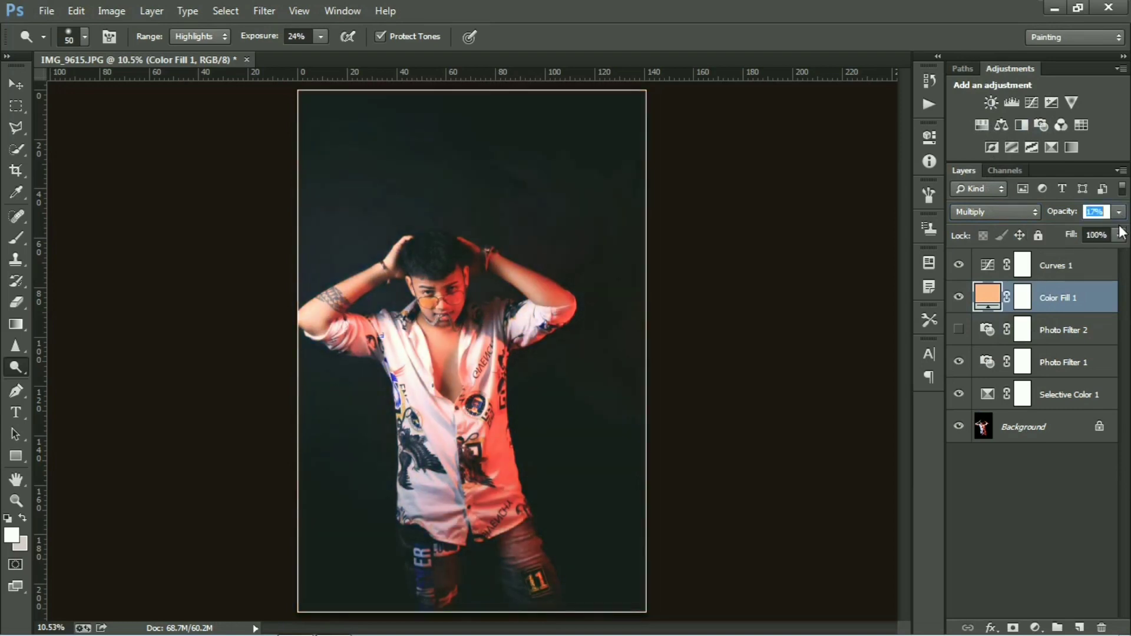
{"action": "left_click", "coordinate": [1119, 235]}
{"action": "left_click", "coordinate": [1055, 254]}
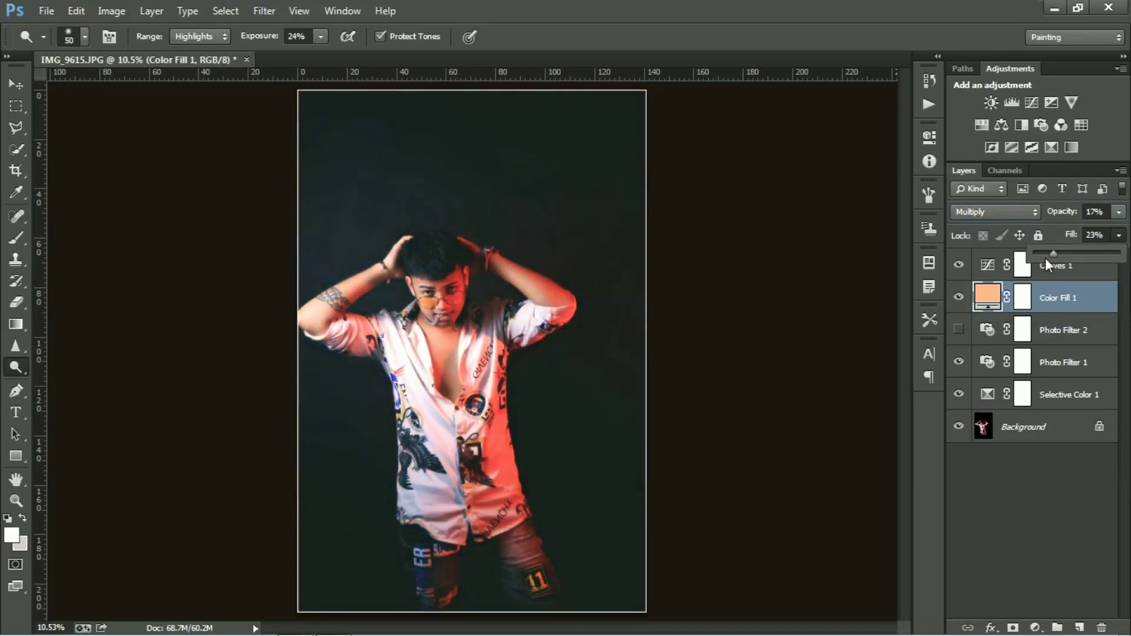
{"action": "left_click", "coordinate": [956, 302]}
{"action": "left_click", "coordinate": [1000, 512]}
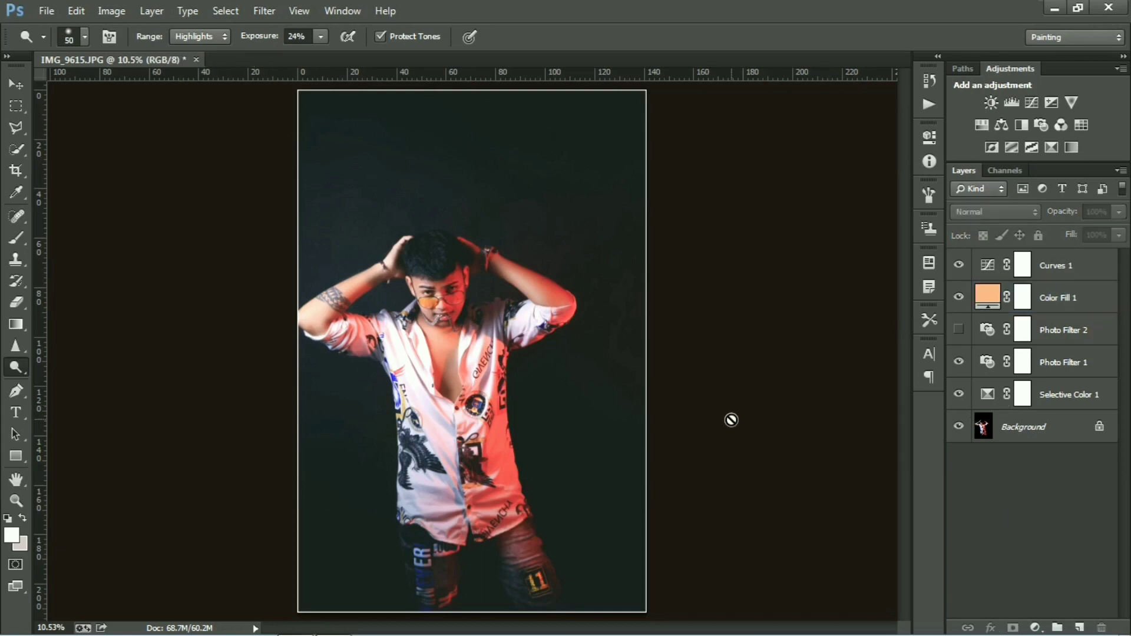
- Open the AA New Logo 2017 PNG, place its logo beside the shirt just above the Background layer, and scale it to about 78%
{"action": "left_click", "coordinate": [1014, 432]}
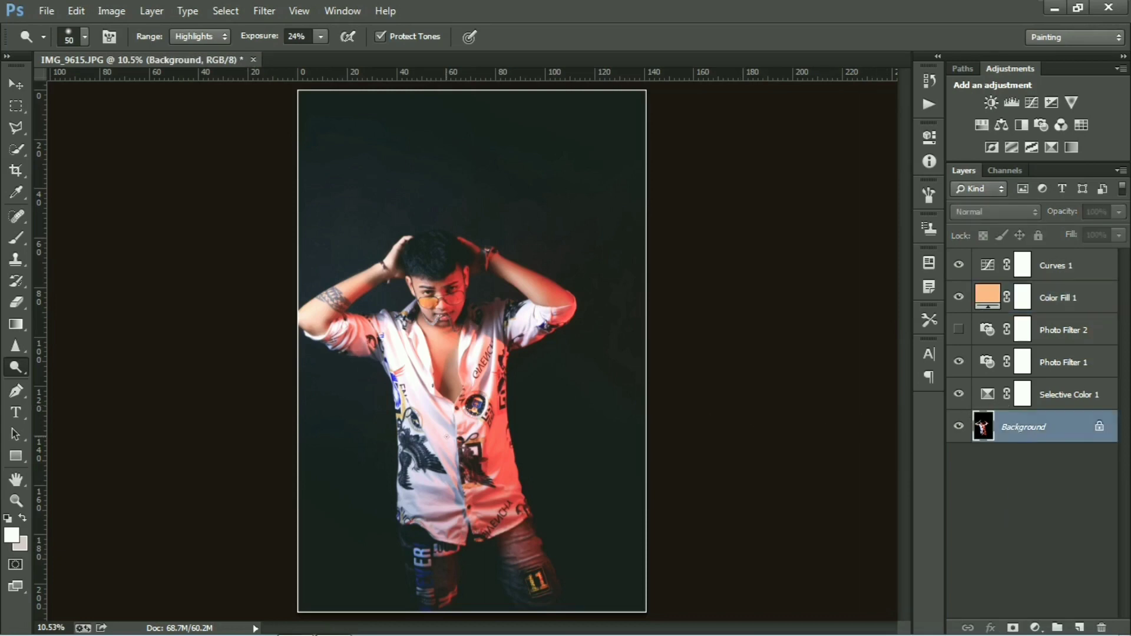
{"action": "left_click", "coordinate": [1054, 9]}
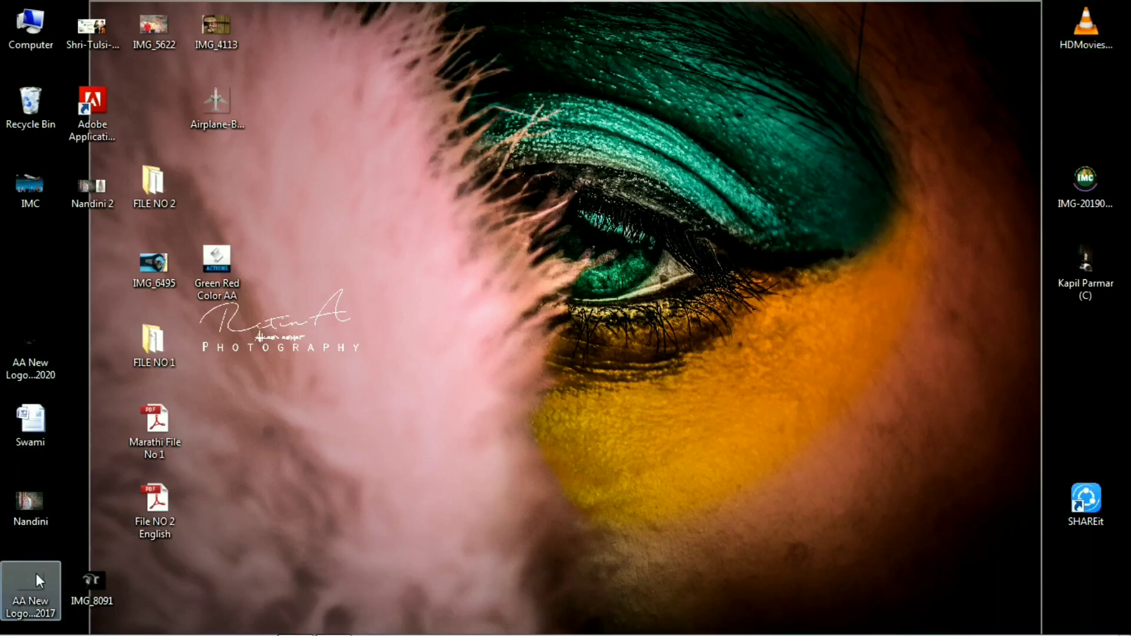
{"action": "left_click", "coordinate": [296, 623]}
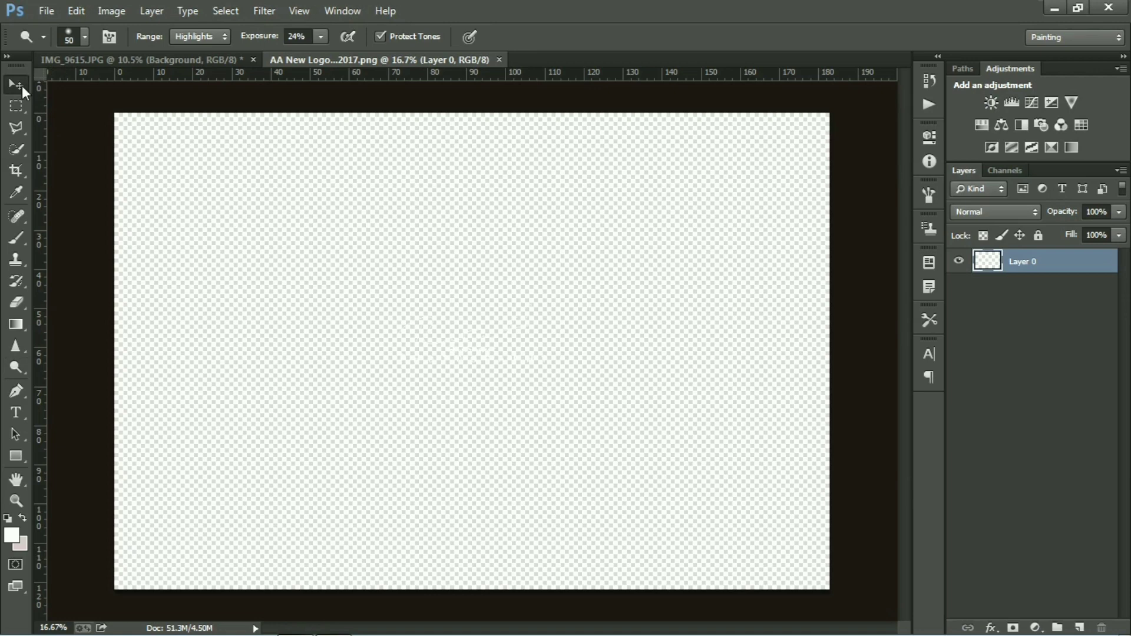
{"action": "left_click", "coordinate": [22, 86]}
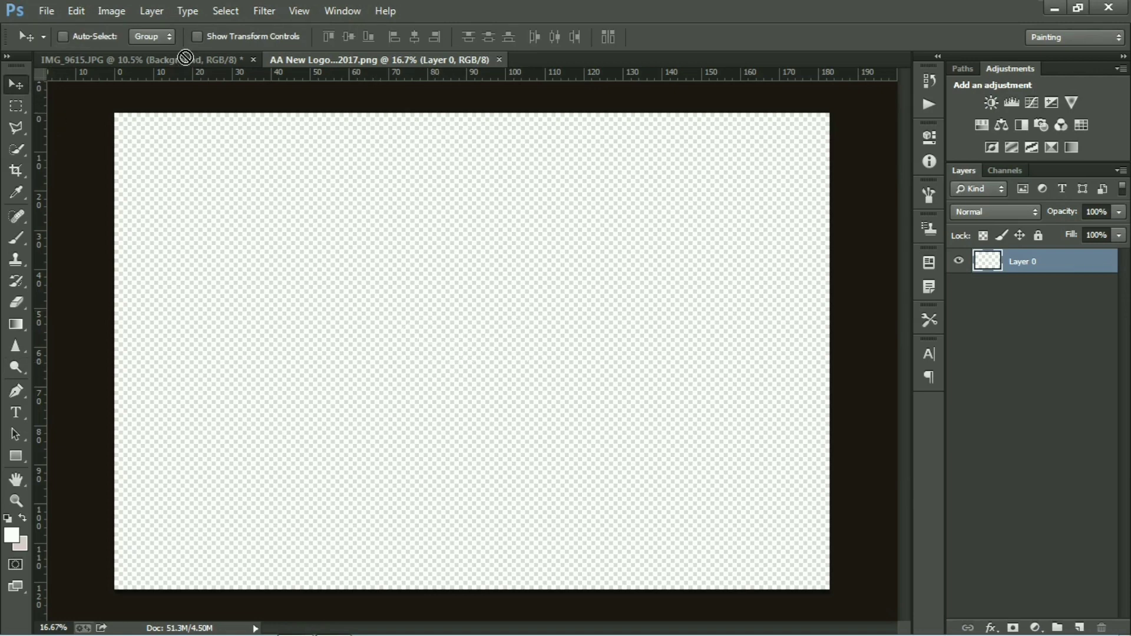
{"action": "left_click_drag", "start_coordinate": [185, 57], "coordinate": [605, 417]}
{"action": "key", "text": "ctrl+t"}
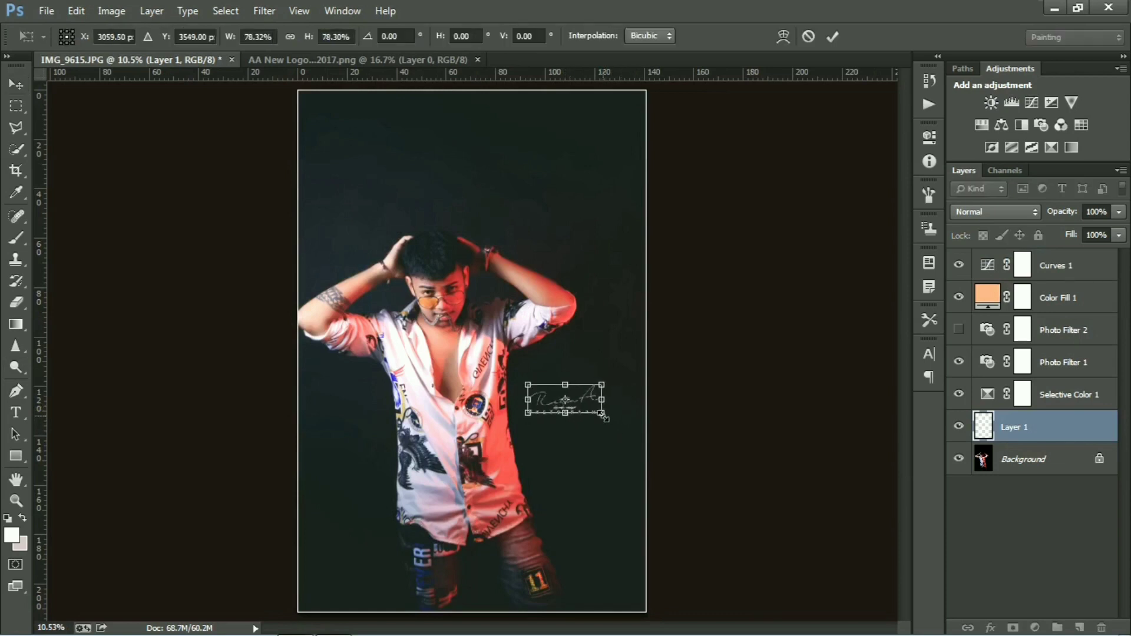
{"action": "key", "text": "Return"}
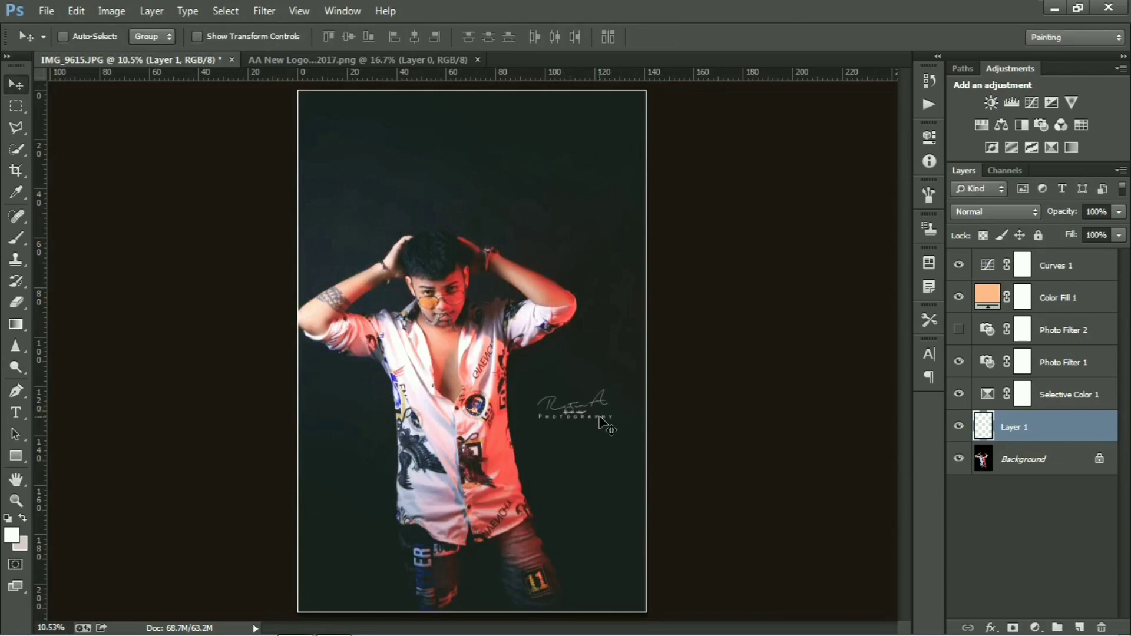
- Duplicate the logo layer and move both logo layers above the Curves 1 layer
{"action": "key", "text": "ctrl+j"}
{"action": "left_click", "coordinate": [1025, 460], "text": "shift"}
{"action": "left_click_drag", "start_coordinate": [1025, 460], "coordinate": [1018, 265]}
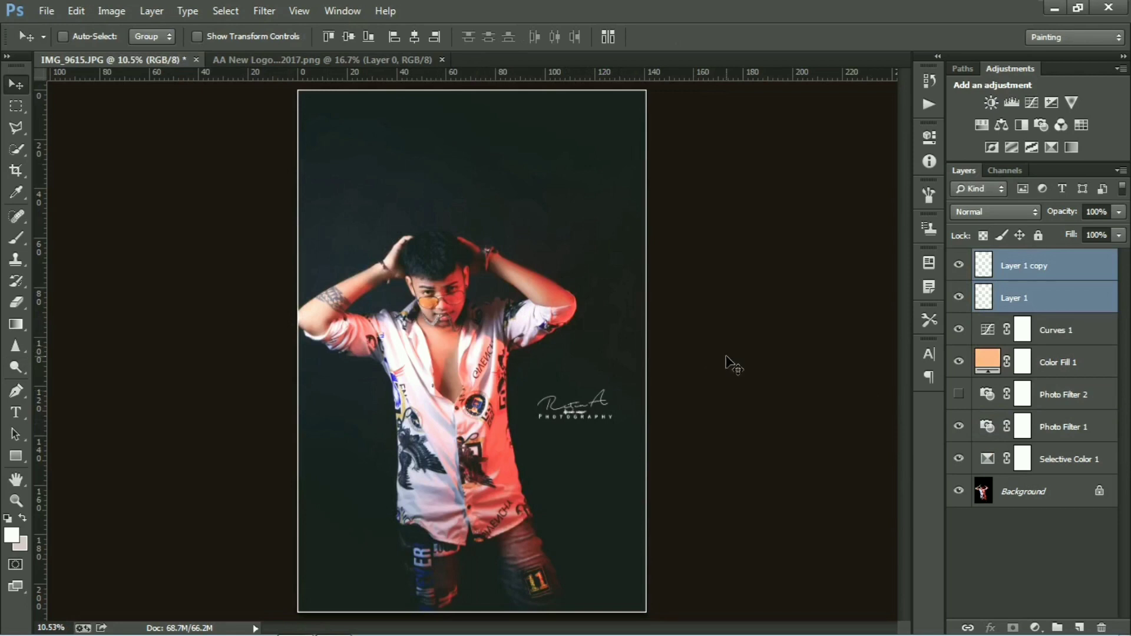
{"action": "left_click", "coordinate": [416, 622]}
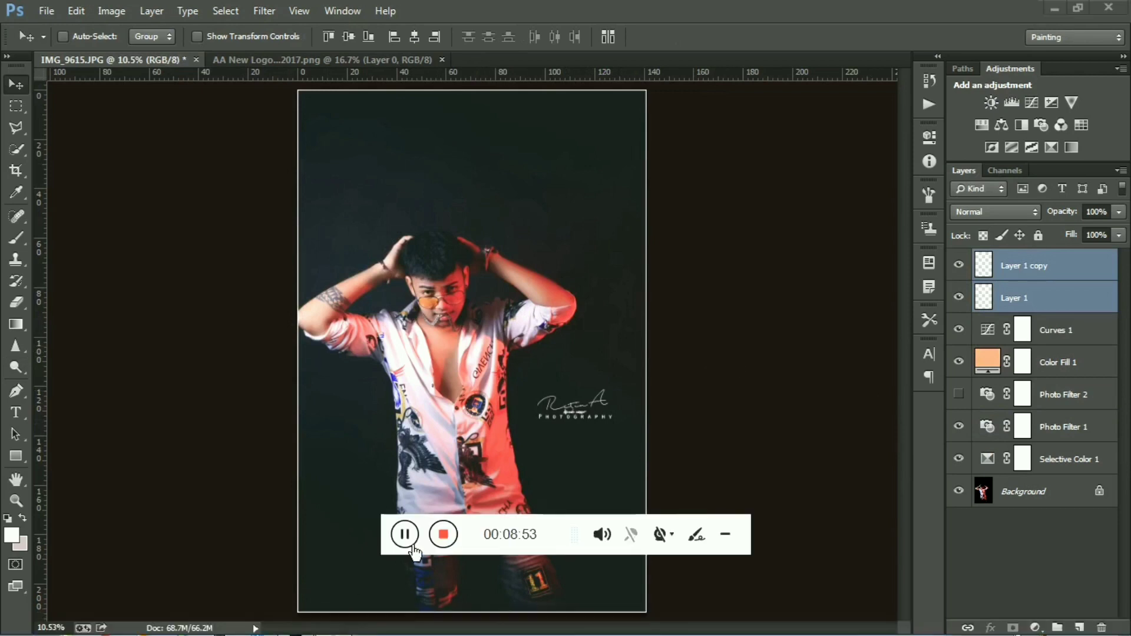
{"action": "left_click", "coordinate": [406, 536]}
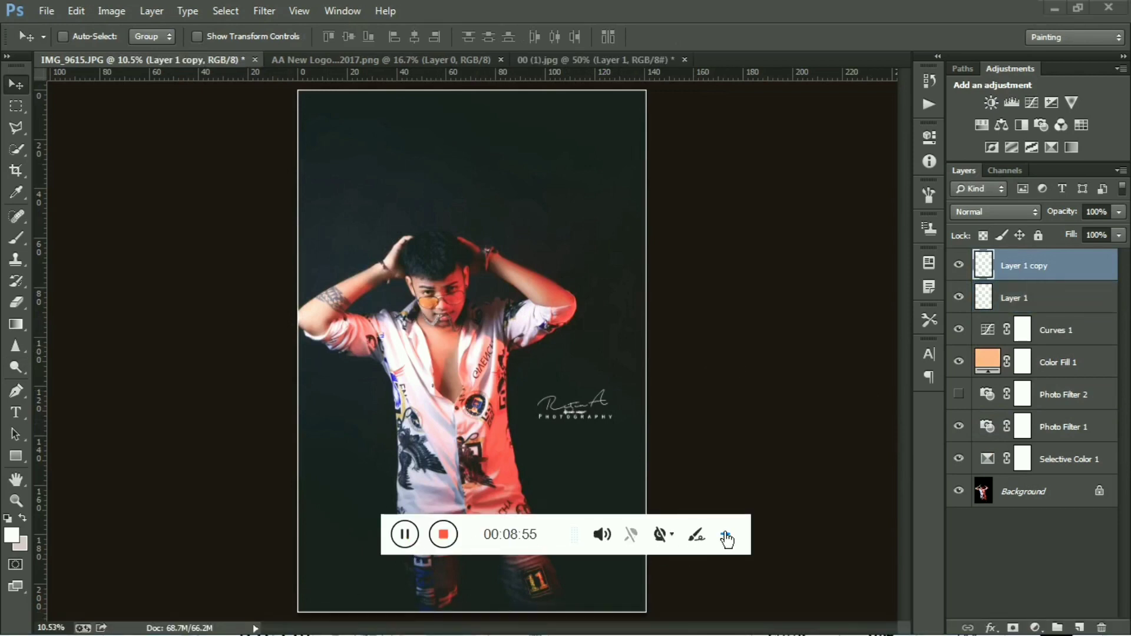
{"action": "left_click", "coordinate": [727, 537]}
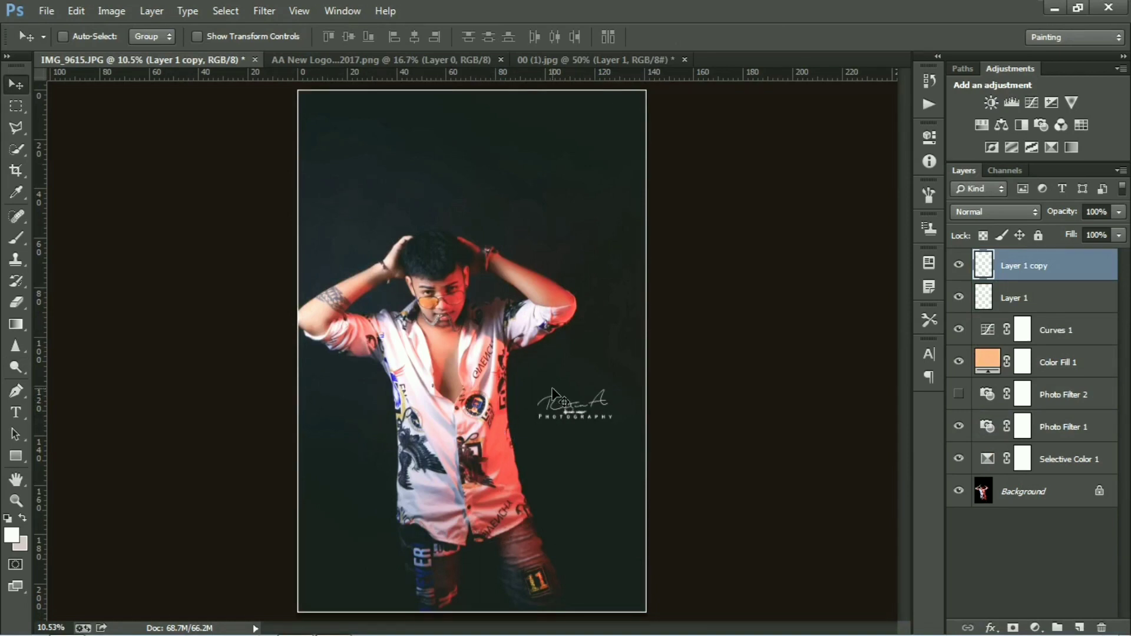
- Try to bring the Layer 1 lettering from 00 (1).jpg into the portrait, and remove that copy
{"action": "left_click", "coordinate": [618, 60]}
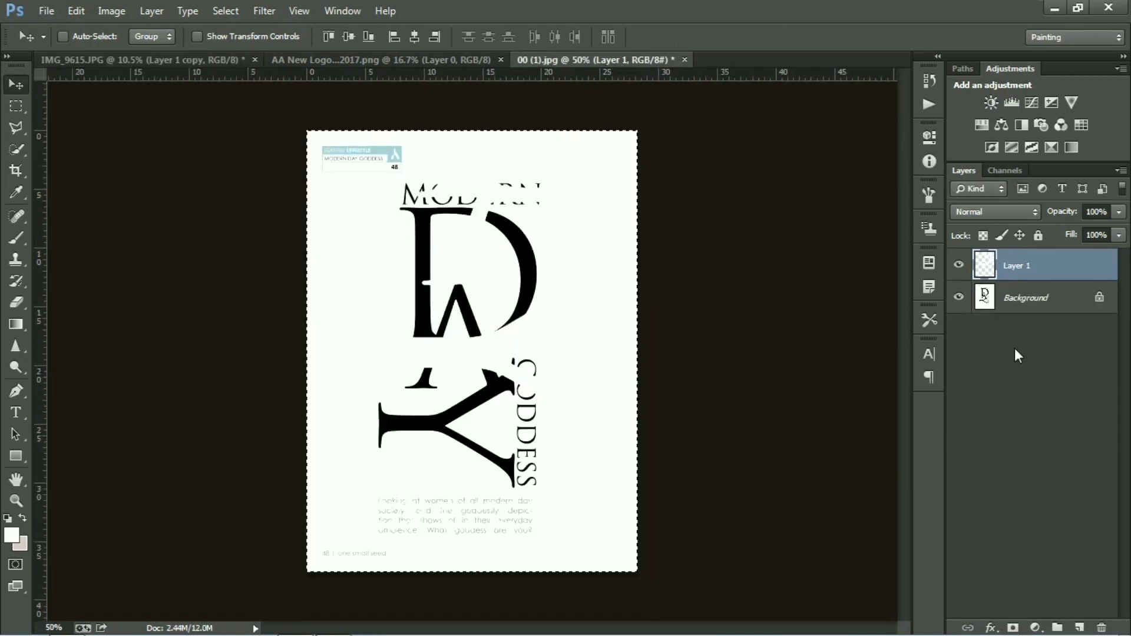
{"action": "left_click_drag", "start_coordinate": [508, 267], "coordinate": [572, 283]}
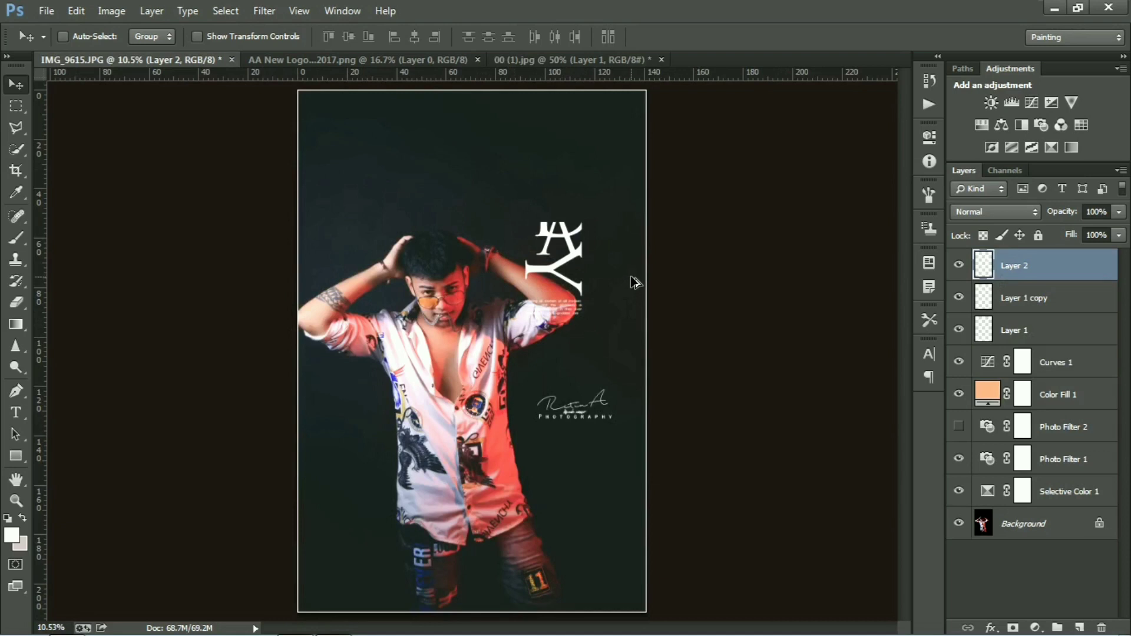
{"action": "key", "text": "Delete"}
- Copy the Background layer of 00 (1).jpg, with its lettering, into the dark upper-right area of the portrait
{"action": "left_click", "coordinate": [572, 59]}
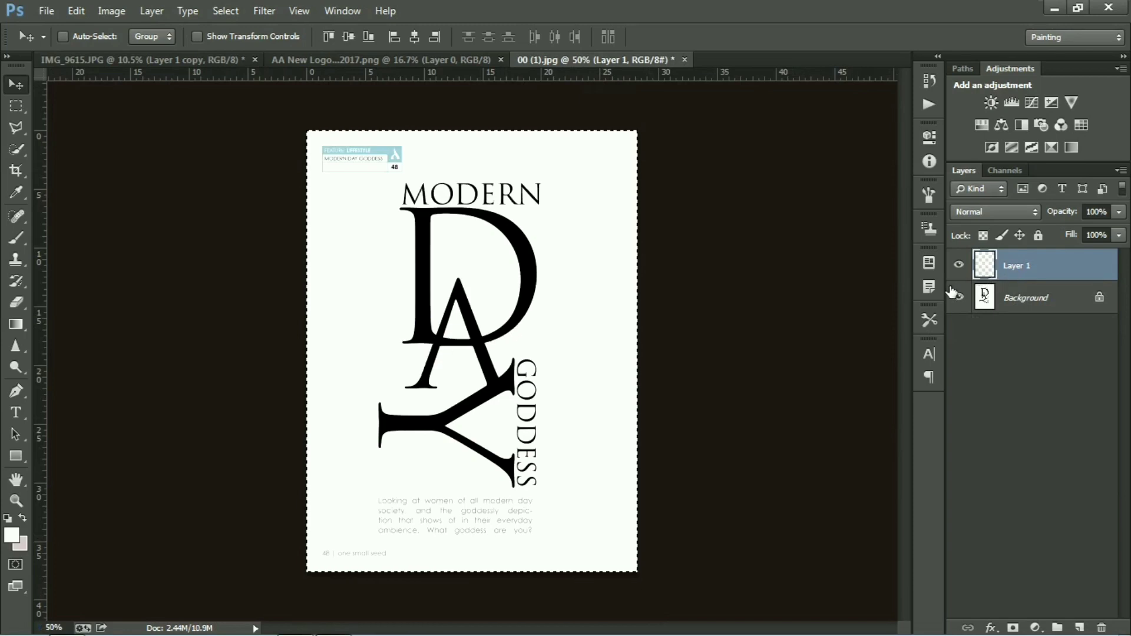
{"action": "left_click_drag", "start_coordinate": [503, 283], "coordinate": [466, 227]}
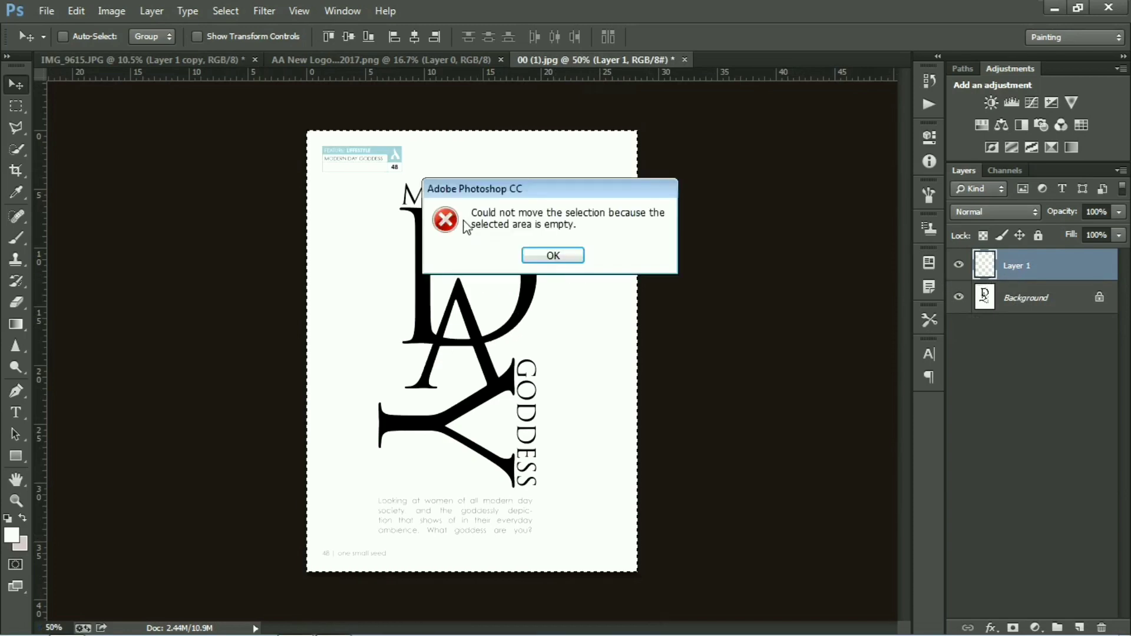
{"action": "left_click", "coordinate": [553, 255]}
{"action": "left_click", "coordinate": [1037, 298]}
{"action": "left_click_drag", "start_coordinate": [495, 297], "coordinate": [616, 164]}
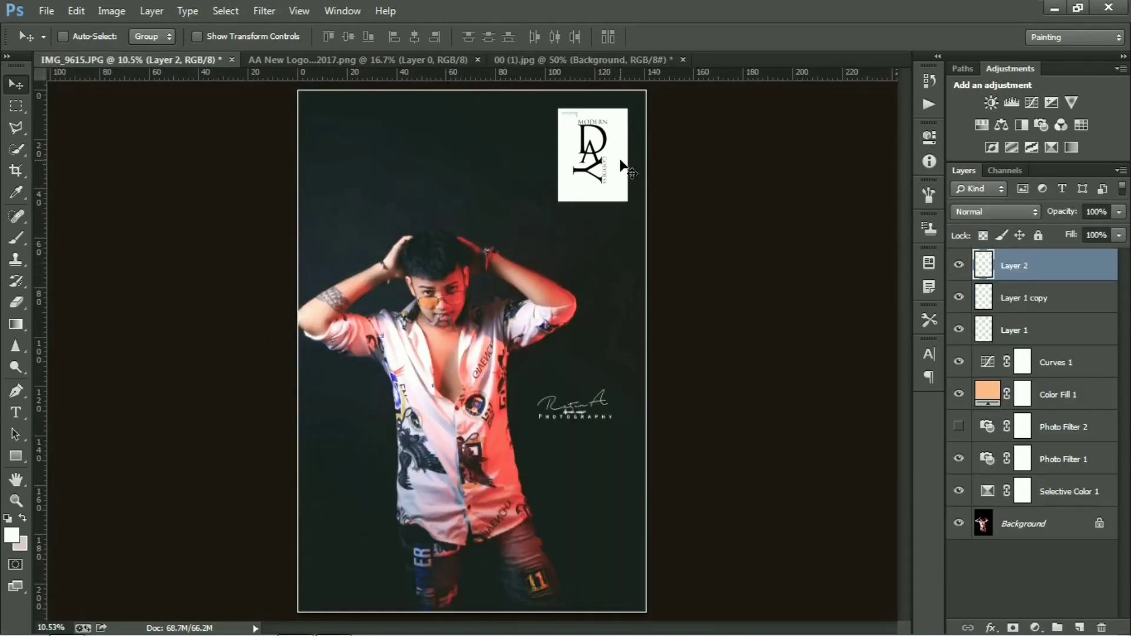
- Select the pasted page's white areas with Color Range, delete them from Layer 2, and clear the selection
{"action": "left_click", "coordinate": [236, 12]}
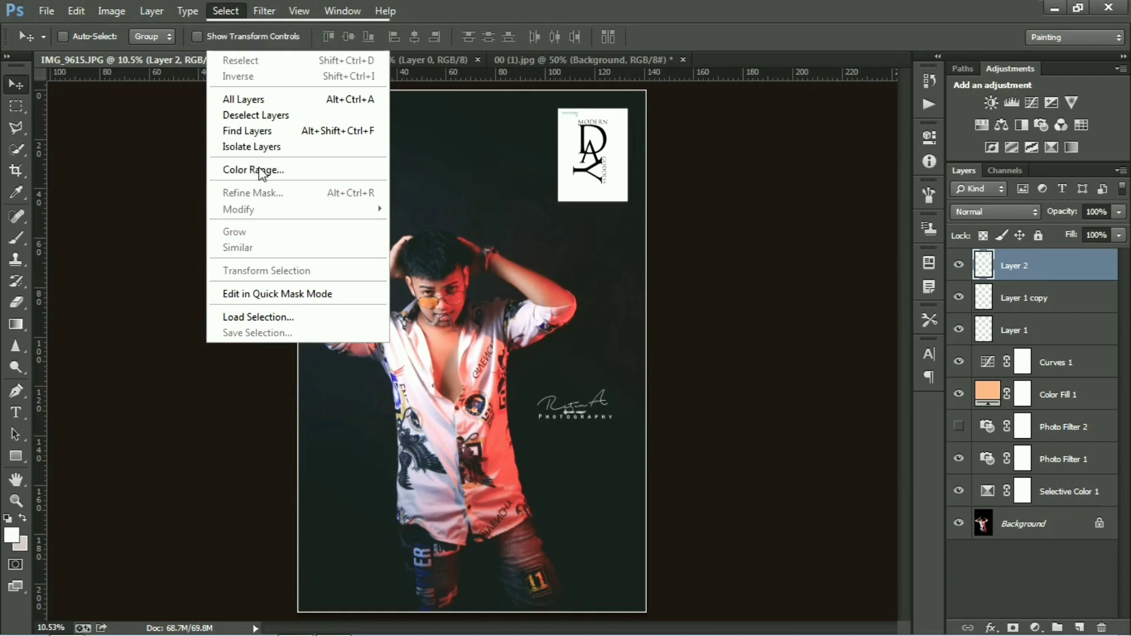
{"action": "left_click", "coordinate": [253, 170]}
{"action": "key", "text": "Return"}
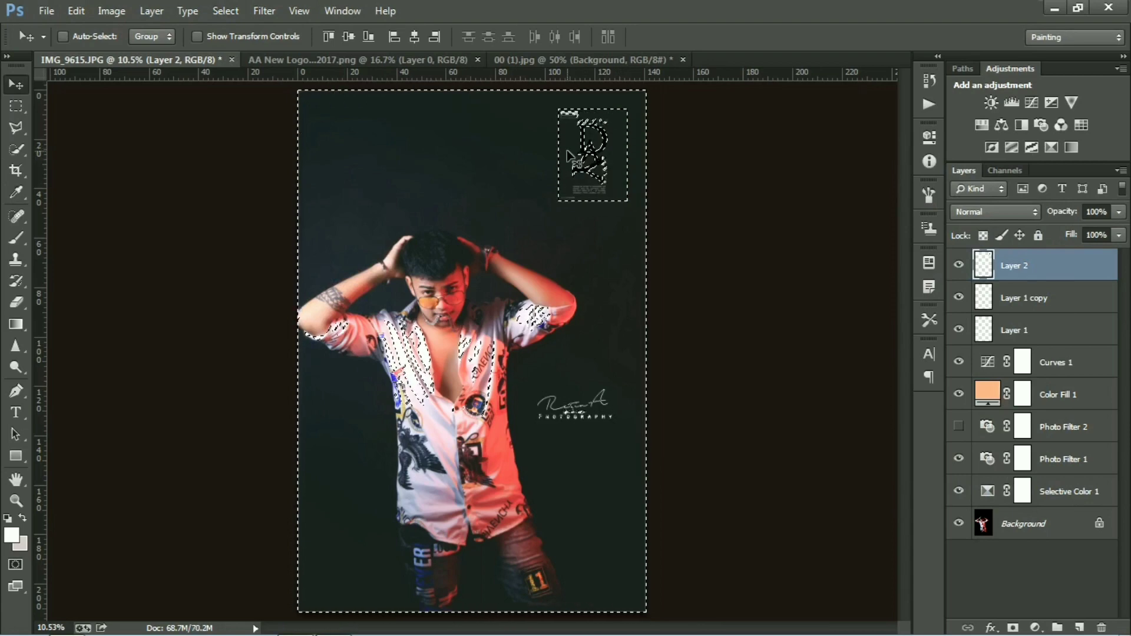
{"action": "key", "text": "ctrl+d"}
{"action": "scroll", "coordinate": [588, 166], "scroll_direction": "up", "scroll_amount": 8}
{"action": "left_click_drag", "start_coordinate": [586, 165], "coordinate": [568, 269]}
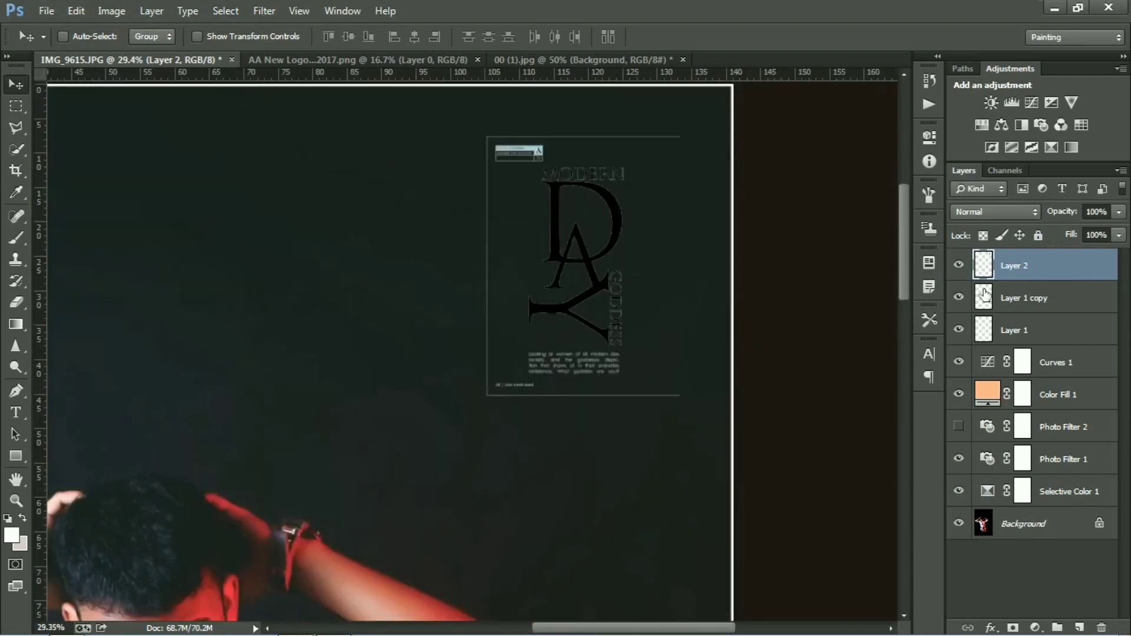
- Load the Layer 2 lettering as a selection, fill it with white, and deselect
{"action": "left_click", "coordinate": [983, 271], "text": "ctrl"}
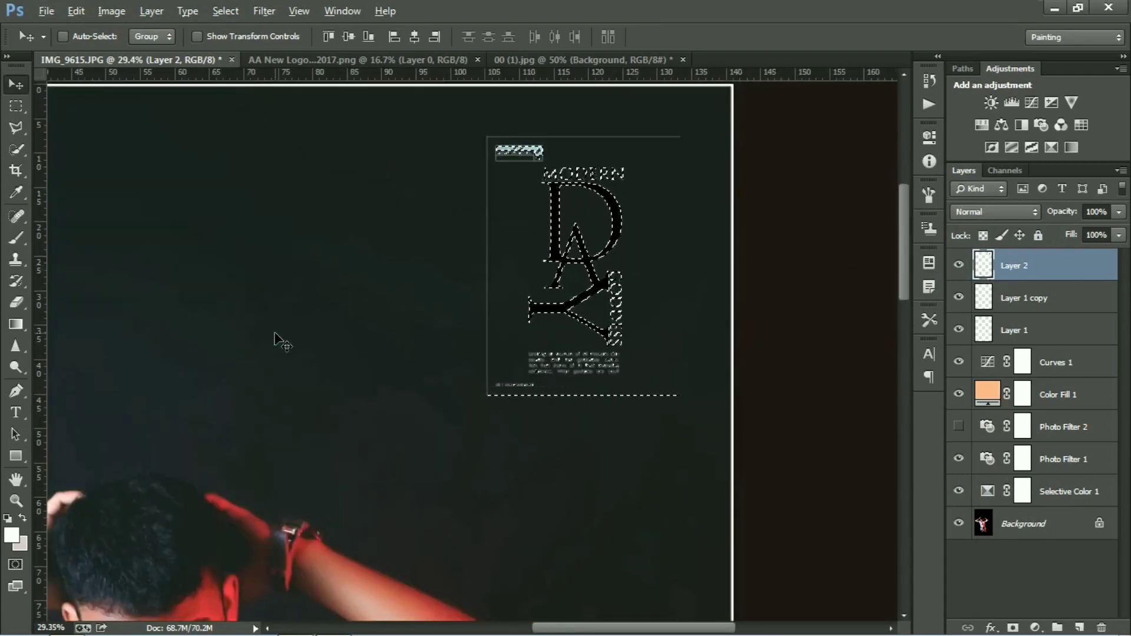
{"action": "key", "text": "alt+BackSpace"}
{"action": "key", "text": "ctrl+d"}
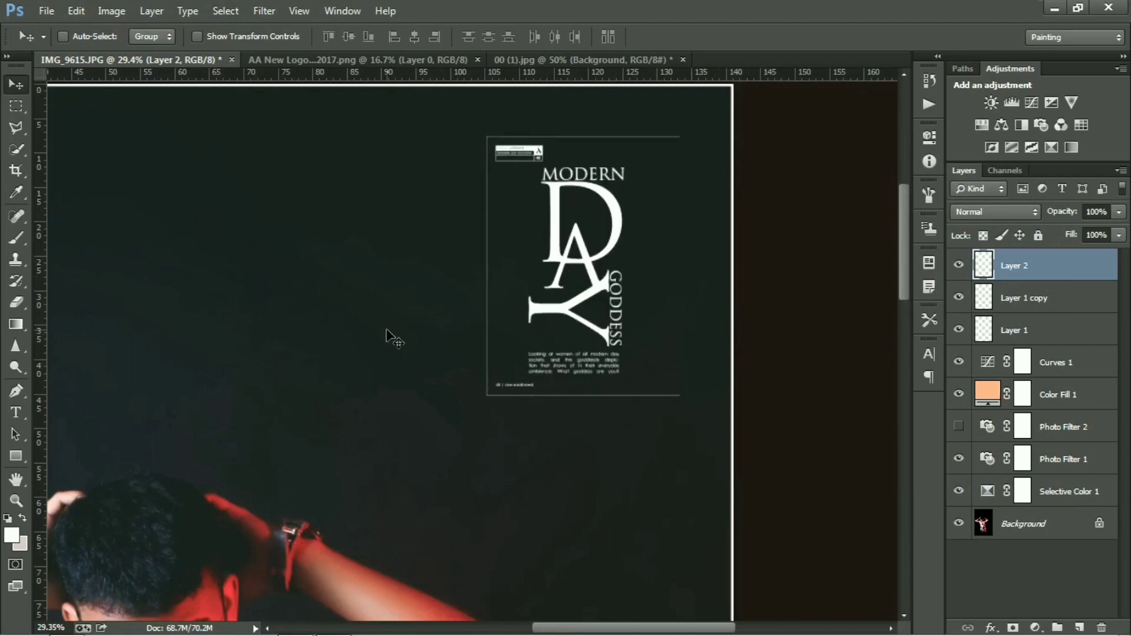
- Delete the thin frame lines below, beside and above the Layer 2 lettering using rectangular selections, and deselect
{"action": "left_click", "coordinate": [22, 110]}
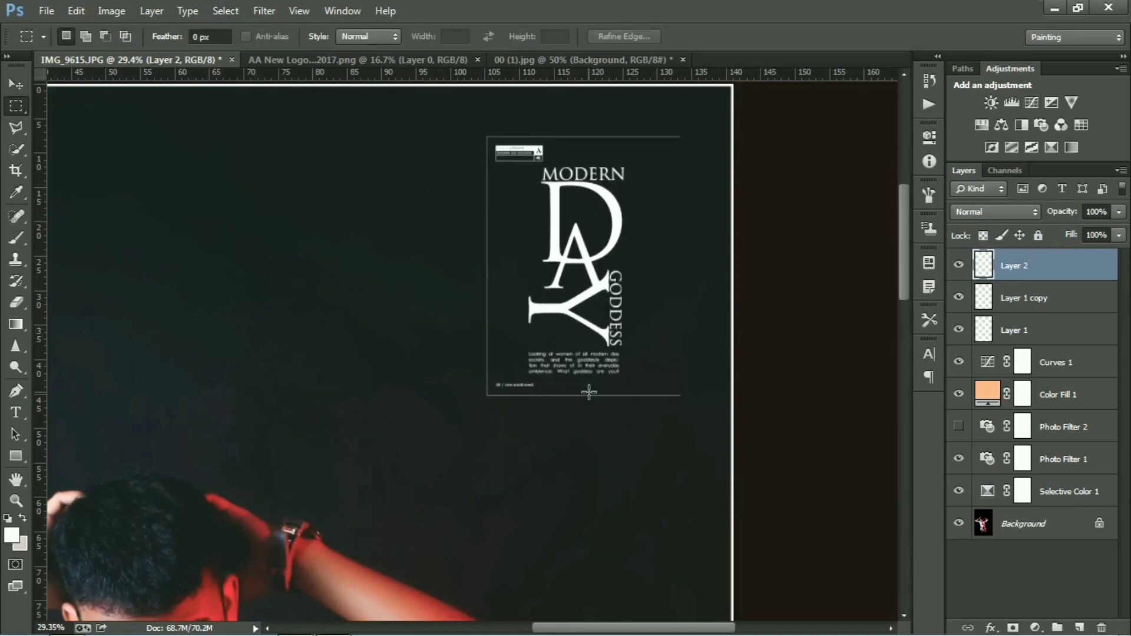
{"action": "left_click_drag", "start_coordinate": [588, 423], "coordinate": [447, 430]}
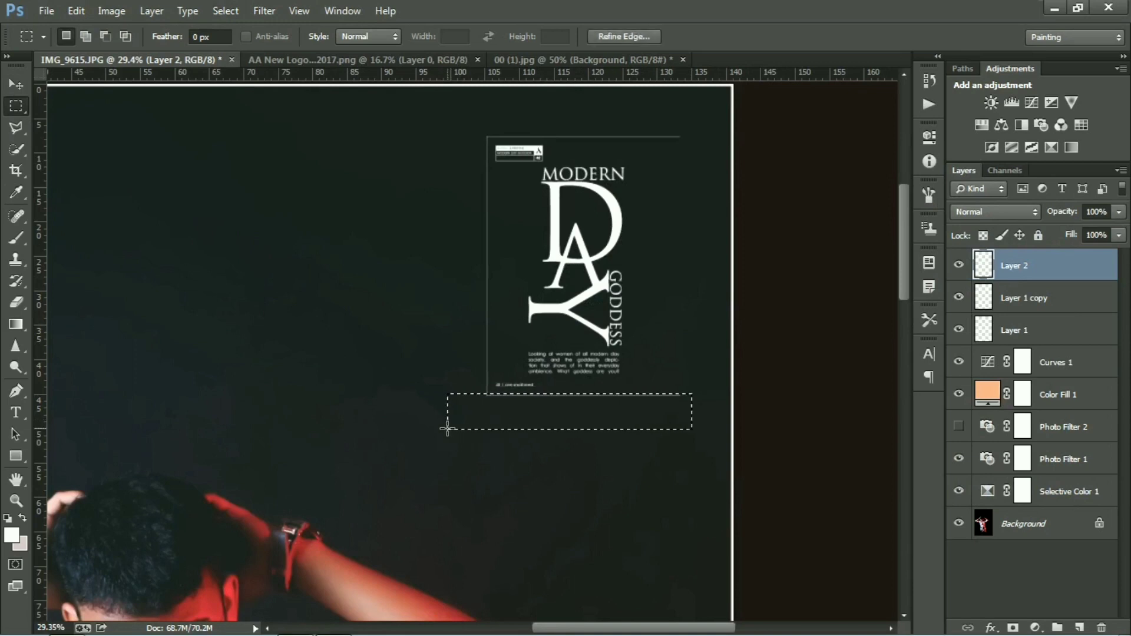
{"action": "left_click", "coordinate": [514, 418]}
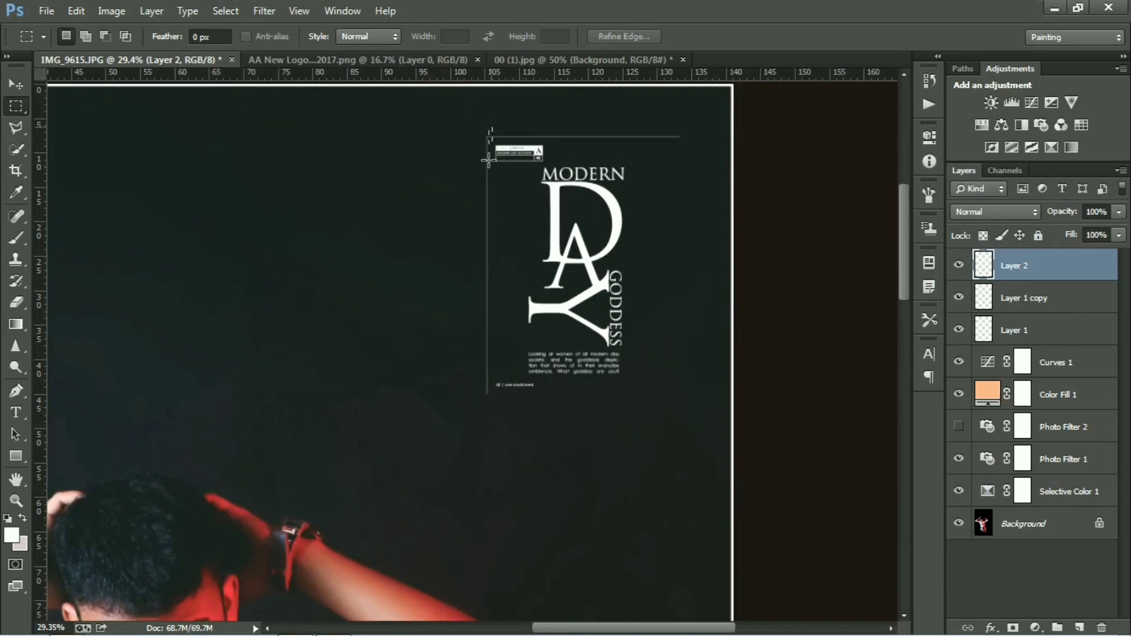
{"action": "left_click_drag", "start_coordinate": [488, 159], "coordinate": [476, 412]}
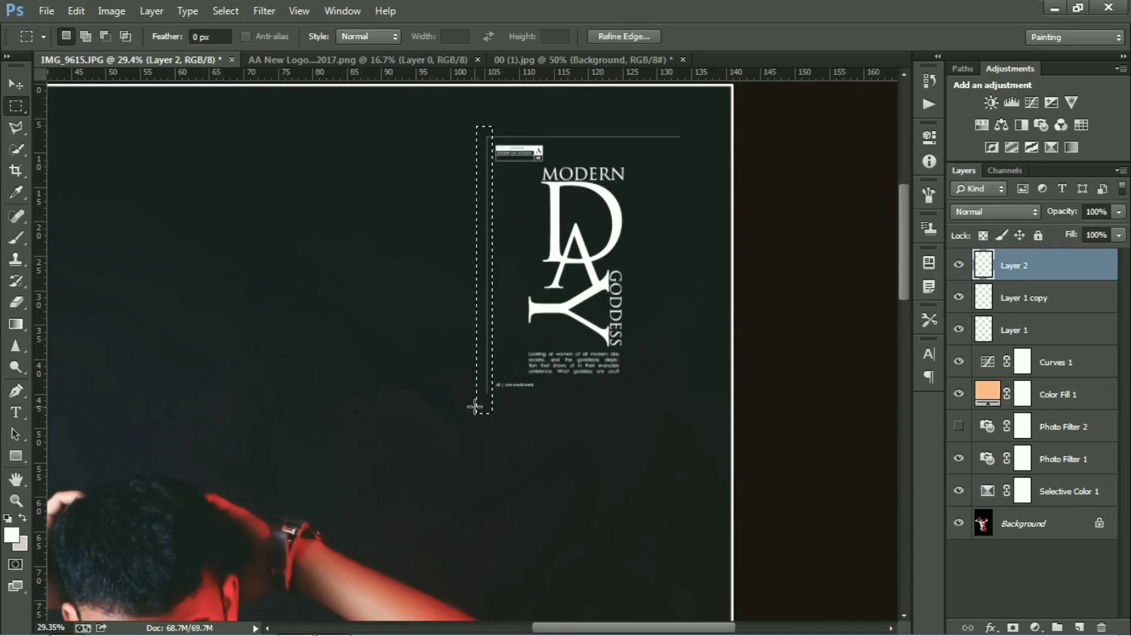
{"action": "key", "text": "Delete"}
{"action": "left_click_drag", "start_coordinate": [694, 120], "coordinate": [449, 140]}
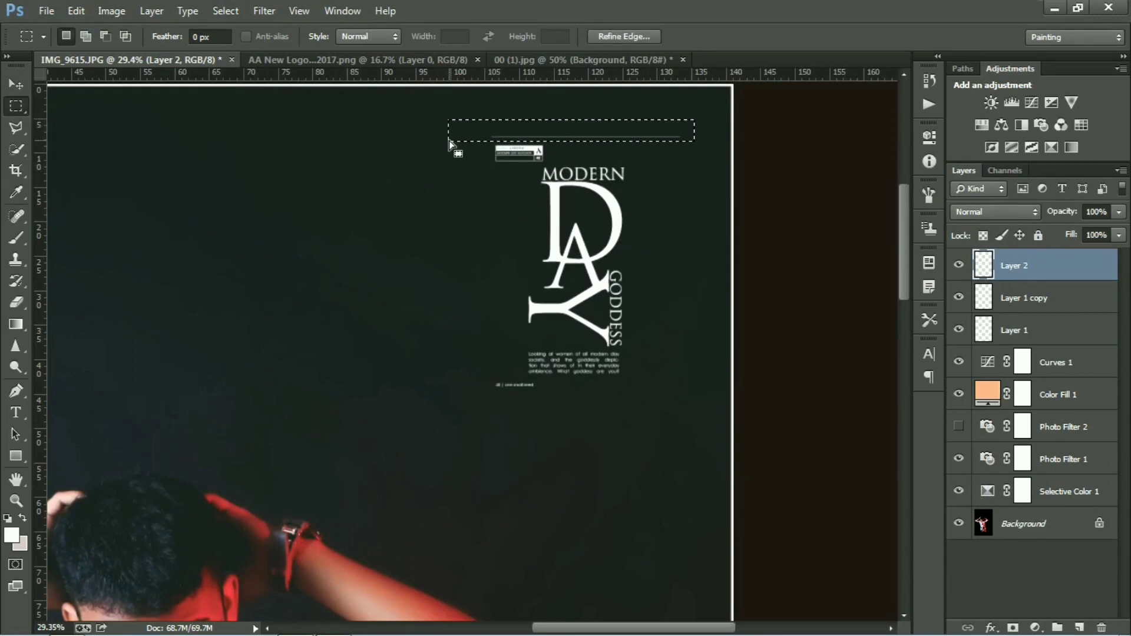
{"action": "key", "text": "Delete"}
{"action": "key", "text": "ctrl+d"}
- Scale the Layer 2 lettering up proportionally to about 214% with Free Transform
{"action": "scroll", "coordinate": [580, 141], "scroll_direction": "down", "scroll_amount": 2}
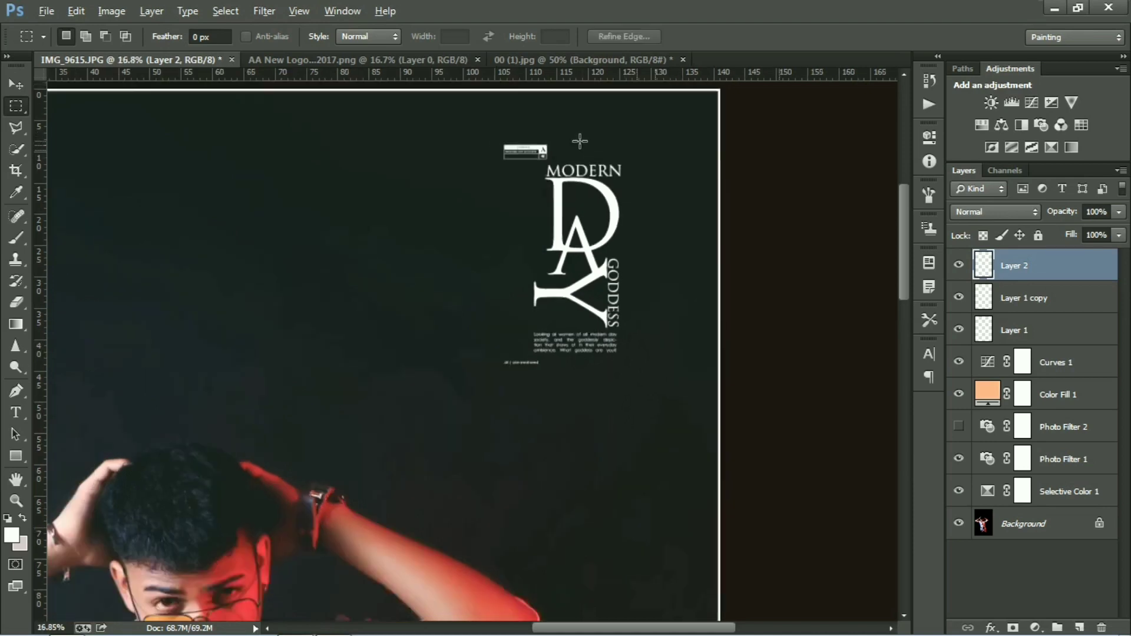
{"action": "scroll", "coordinate": [580, 141], "scroll_direction": "down", "scroll_amount": 2}
{"action": "key", "text": "alt"}
{"action": "key", "text": "v"}
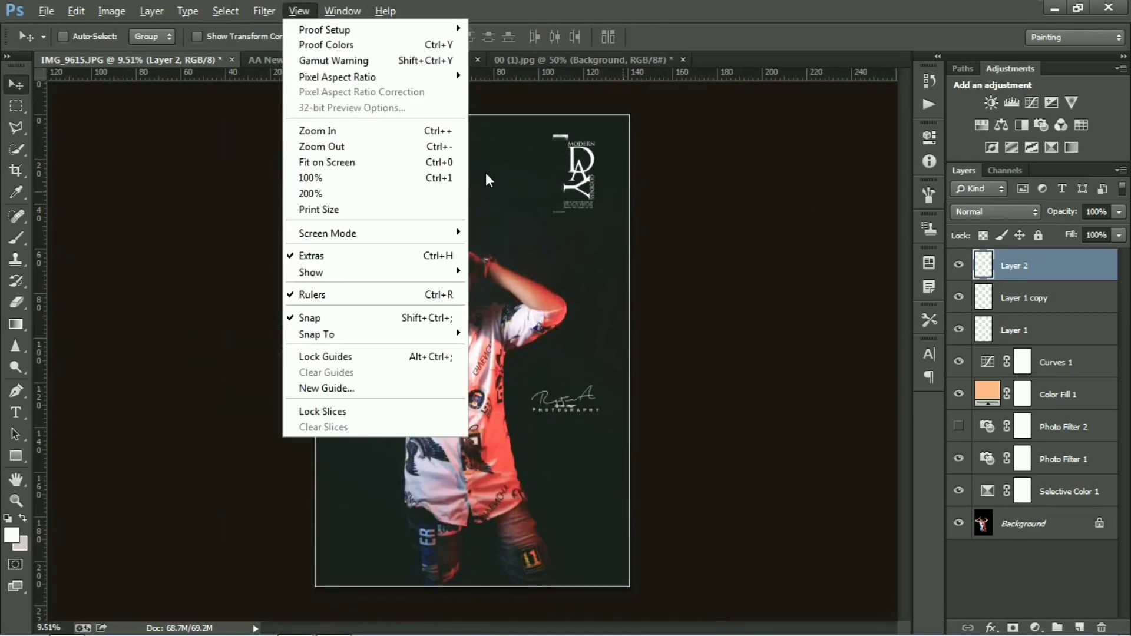
{"action": "left_click", "coordinate": [22, 81]}
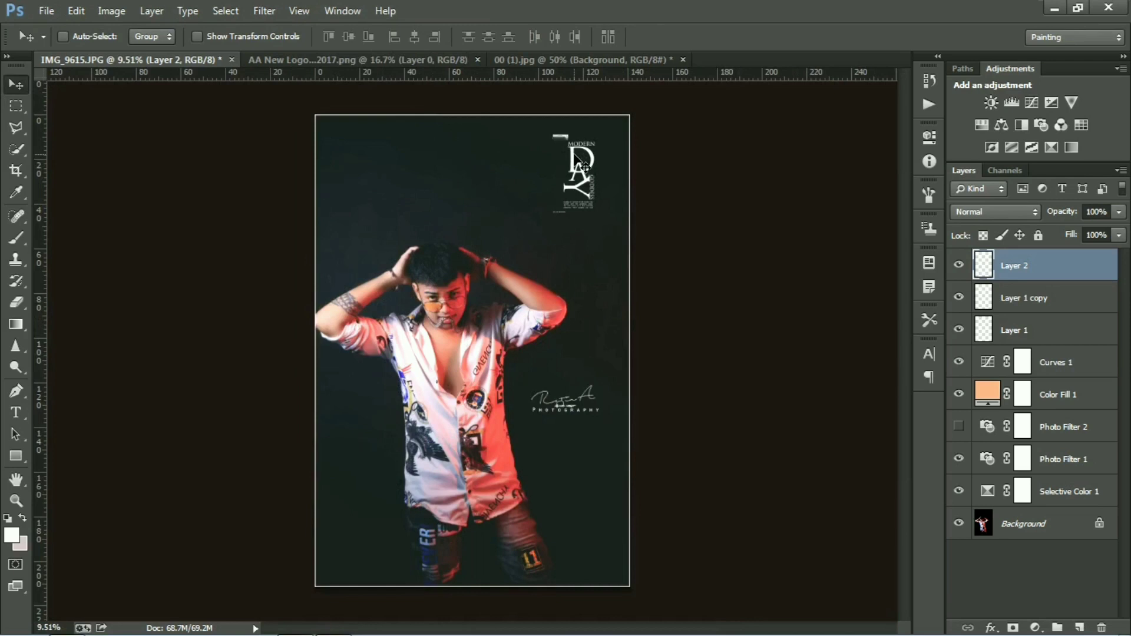
{"action": "key", "text": "ctrl+t"}
{"action": "left_click_drag", "start_coordinate": [550, 215], "coordinate": [457, 276]}
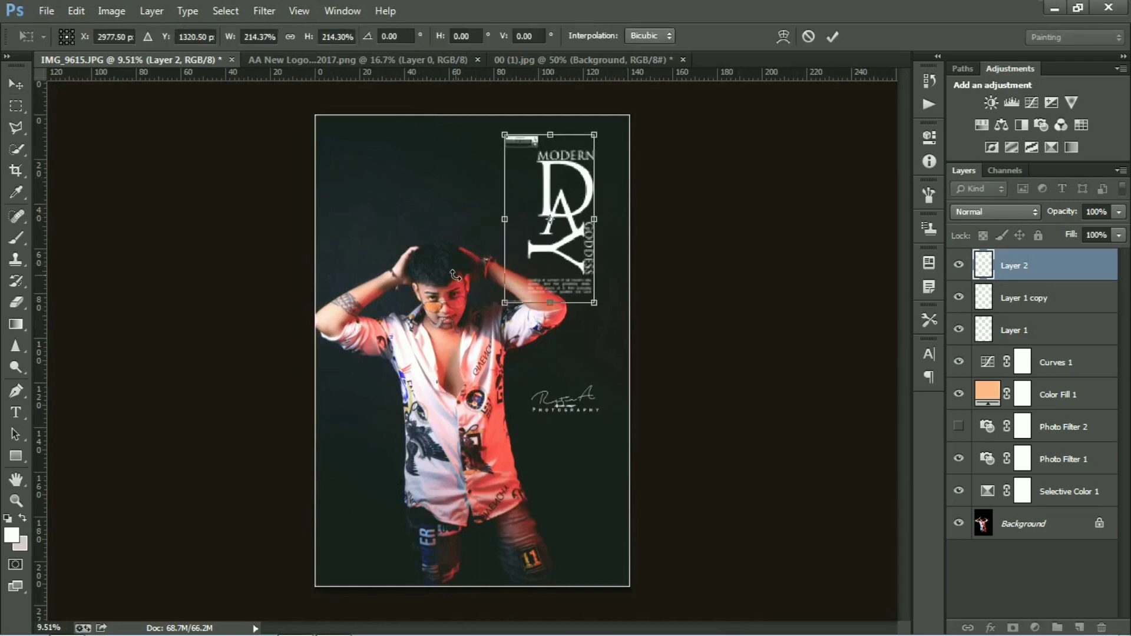
{"action": "key", "text": "Return"}
- Move the enlarged lettering toward the portrait's upper-right corner and nudge it slightly left and up, inside the white border
{"action": "key", "text": "m"}
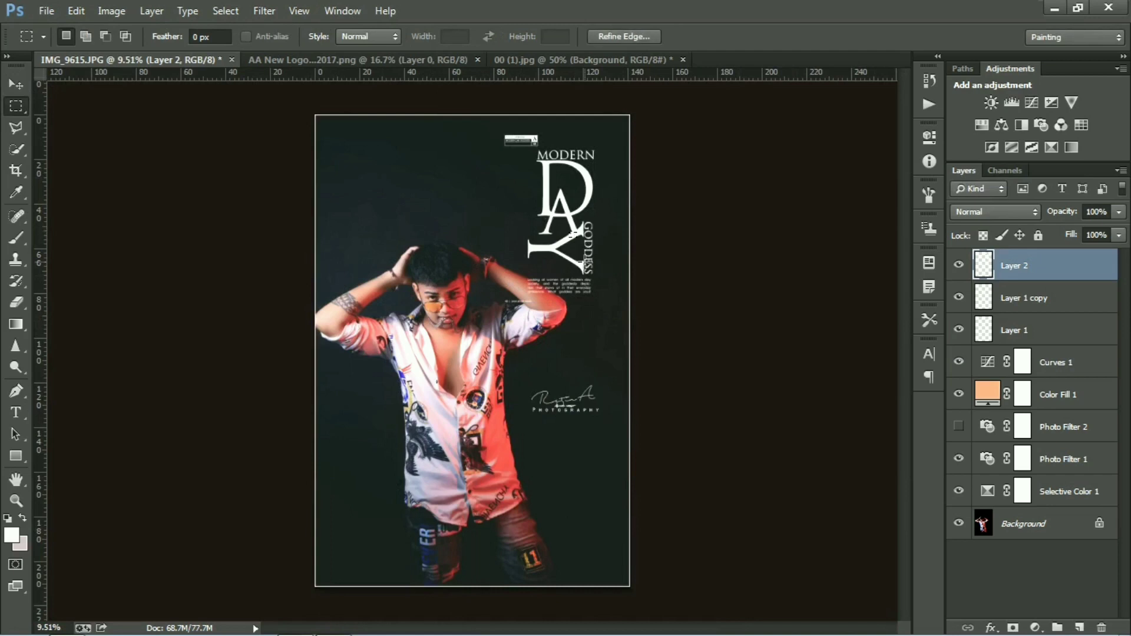
{"action": "key", "text": "v"}
{"action": "left_click_drag", "start_coordinate": [579, 248], "coordinate": [607, 238]}
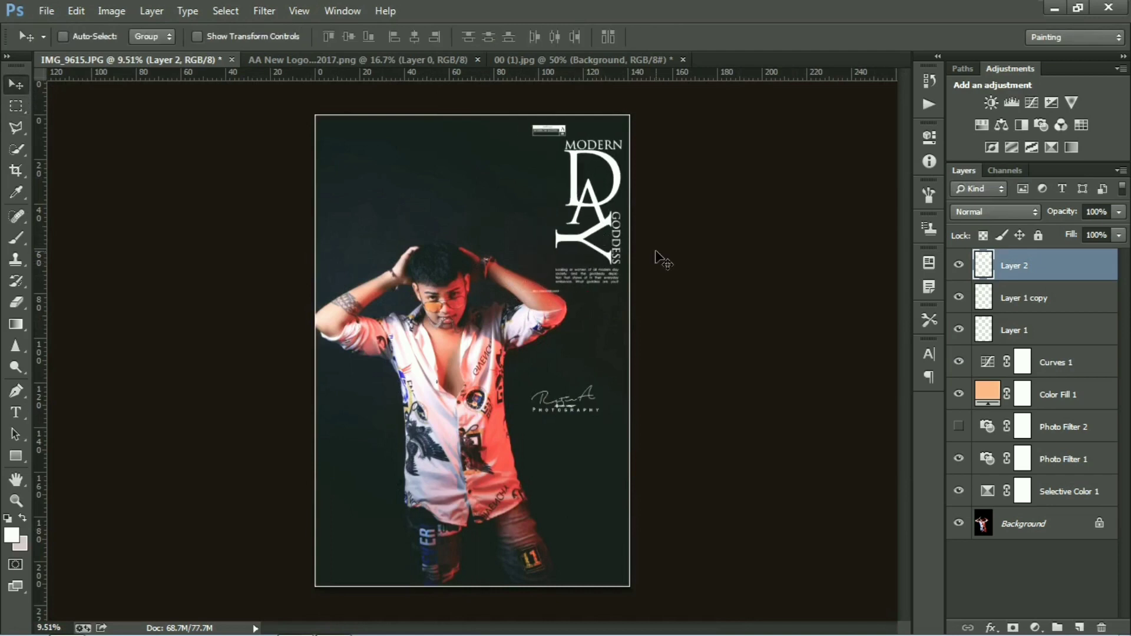
{"action": "key", "text": "shift+Left"}
{"action": "key", "text": "shift+Left"}
{"action": "key", "text": "shift+Left"}
{"action": "key", "text": "shift+Left"}
{"action": "key", "text": "shift+Left"}
{"action": "key", "text": "shift+Left"}
{"action": "key", "text": "shift+Left"}
{"action": "key", "text": "shift+Left"}
{"action": "key", "text": "shift+Up"}
{"action": "key", "text": "shift+Up"}
{"action": "key", "text": "shift+Up"}
{"action": "key", "text": "shift+Up"}
{"action": "key", "text": "shift+Up"}
{"action": "key", "text": "shift+Up"}
{"action": "key", "text": "shift+Up"}
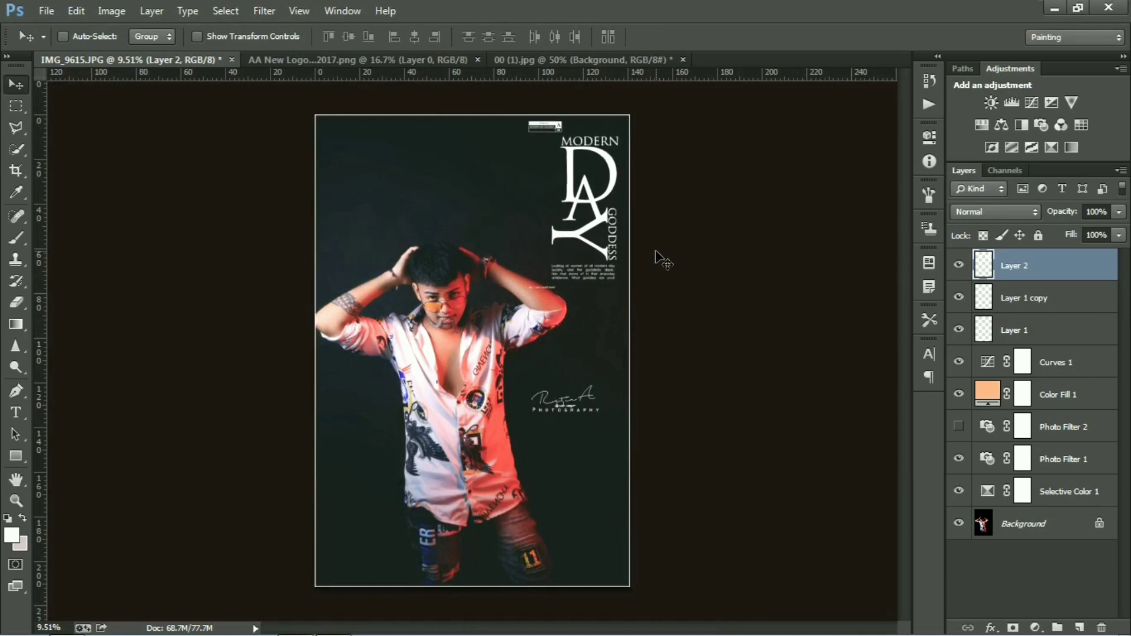
- Scale the Layer 2 lettering down to about 93% and nudge it slightly right and down
{"action": "key", "text": "ctrl+t"}
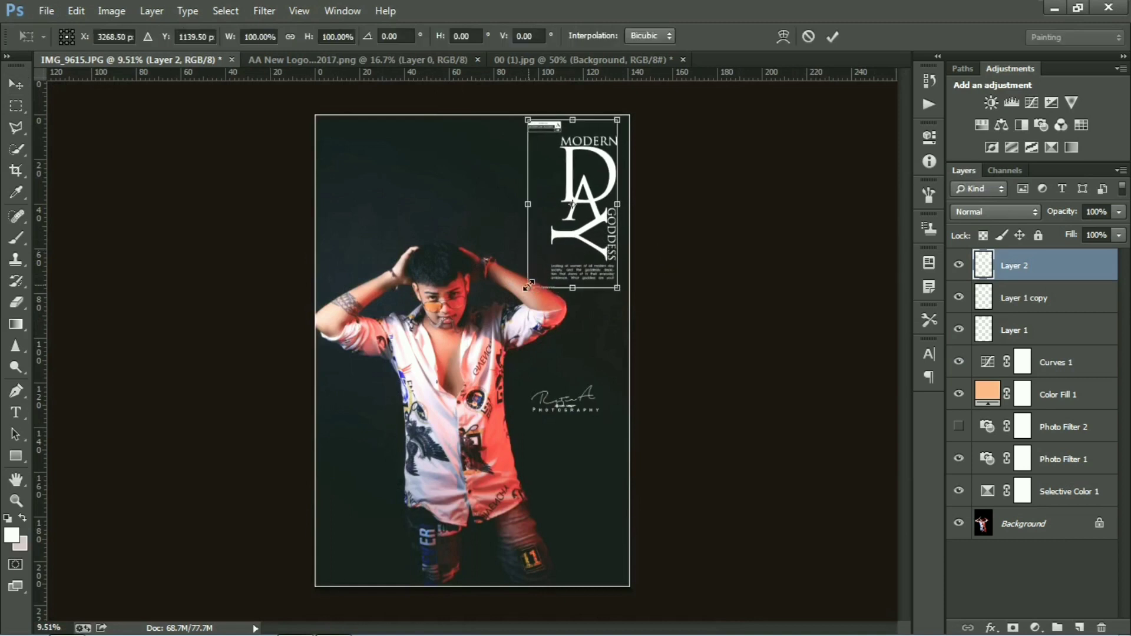
{"action": "left_click_drag", "start_coordinate": [533, 283], "coordinate": [542, 277]}
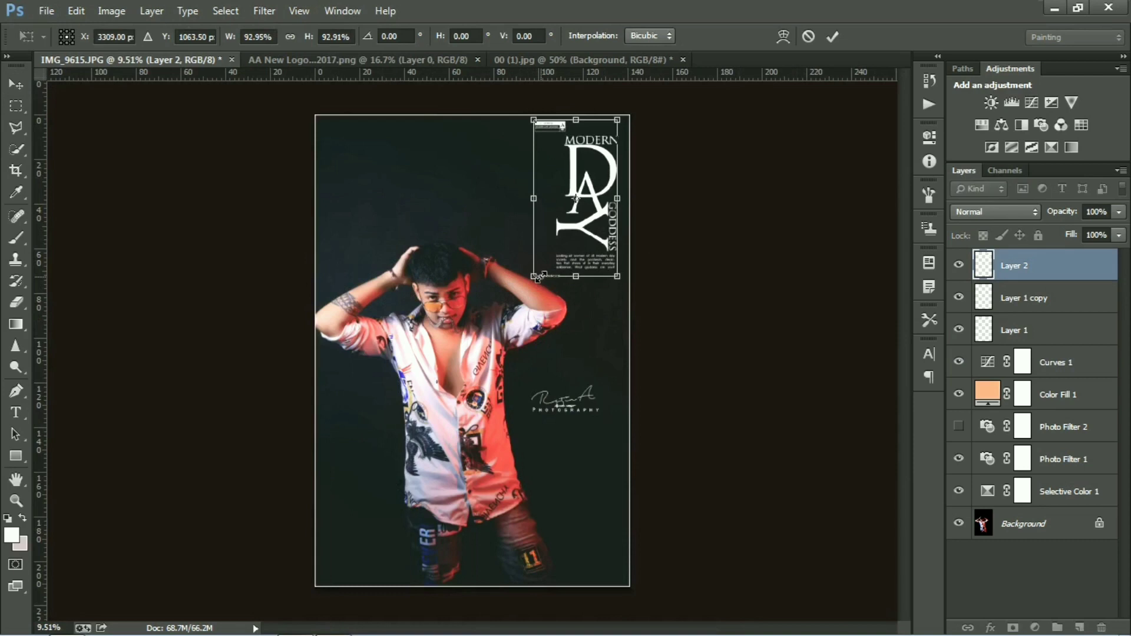
{"action": "key", "text": "Return"}
{"action": "key", "text": "shift+Right"}
{"action": "key", "text": "shift+Right"}
{"action": "key", "text": "shift+Right"}
{"action": "key", "text": "shift+Right"}
{"action": "key", "text": "shift+Right"}
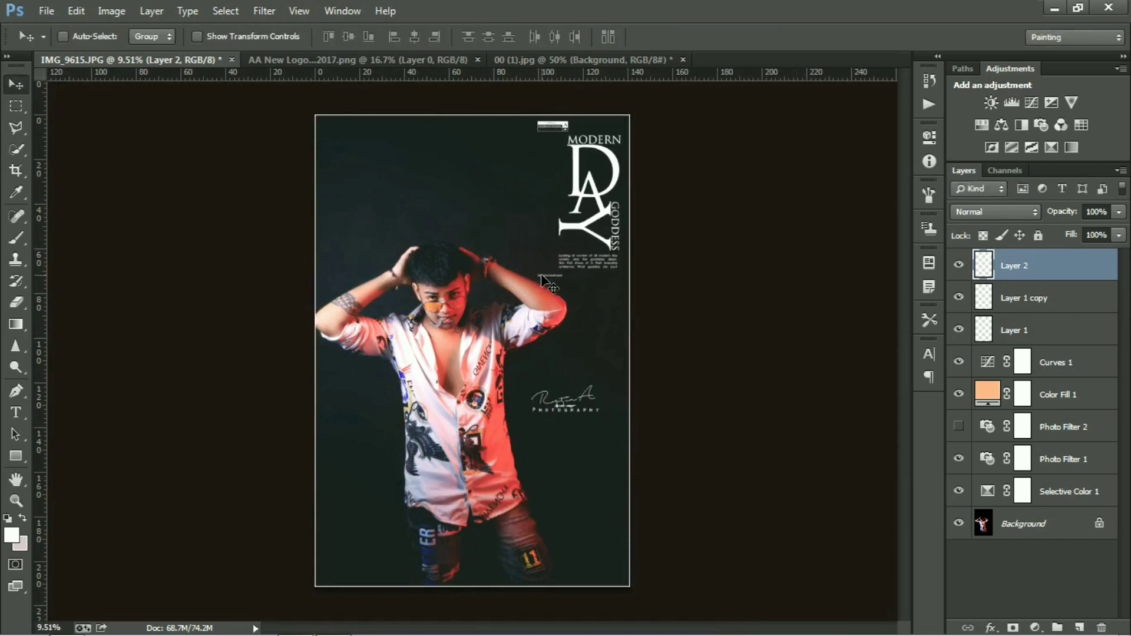
{"action": "key", "text": "shift+Down"}
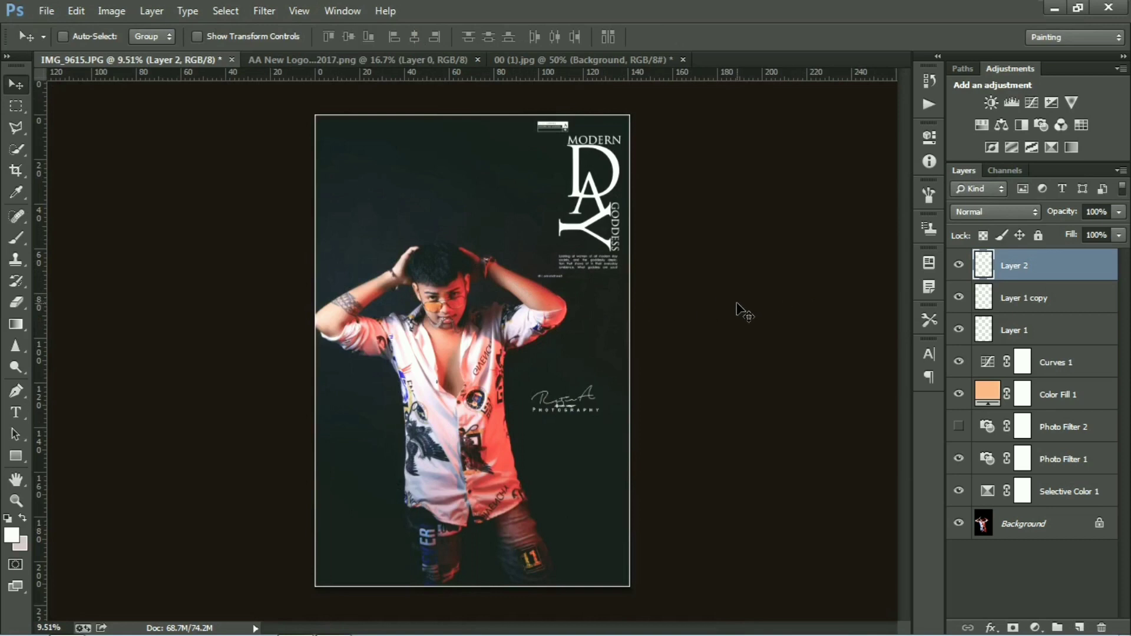
- Compare the finished portrait with the original by switching between the IMG_9615.JPG history snapshot and the edited state
{"action": "scroll", "coordinate": [743, 313], "scroll_direction": "up", "scroll_amount": 1}
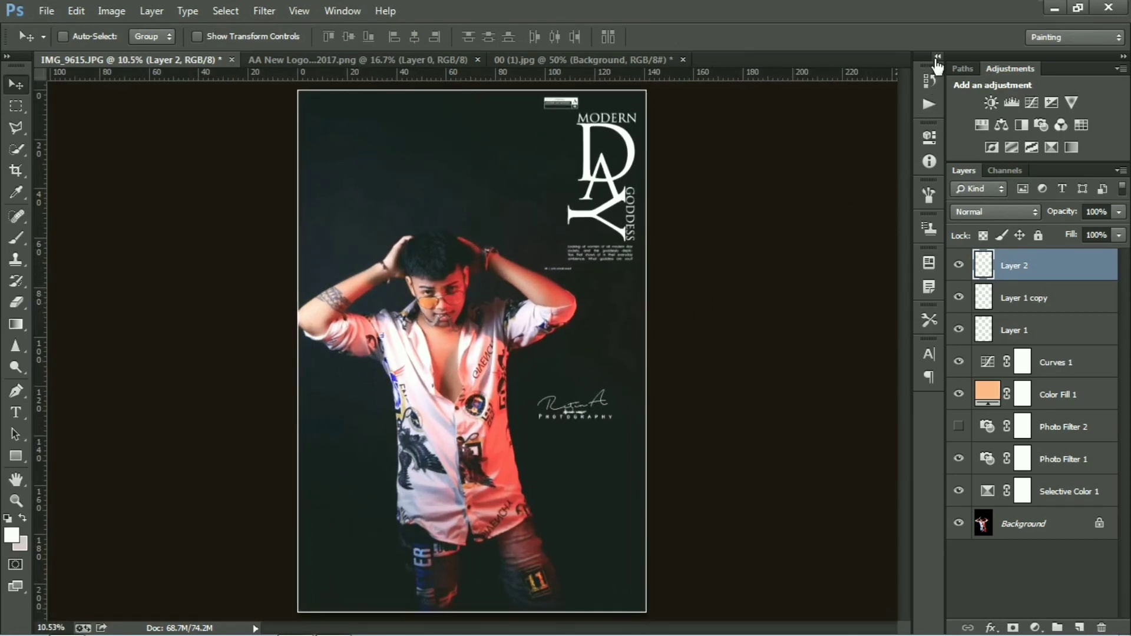
{"action": "left_click", "coordinate": [938, 59]}
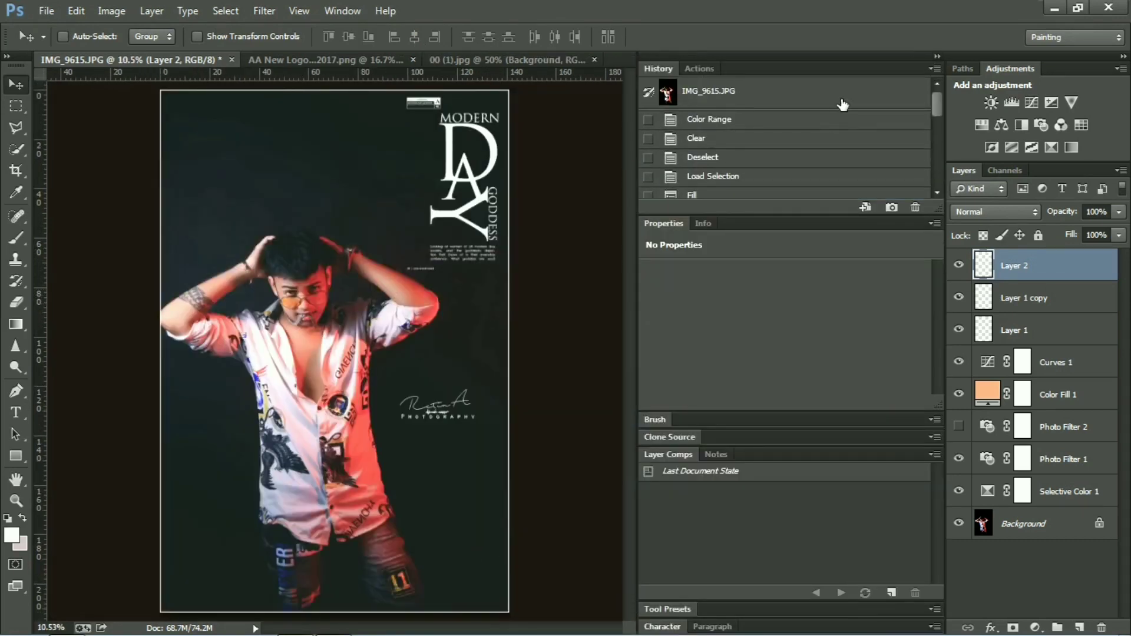
{"action": "left_click", "coordinate": [843, 104]}
{"action": "left_click", "coordinate": [936, 56]}
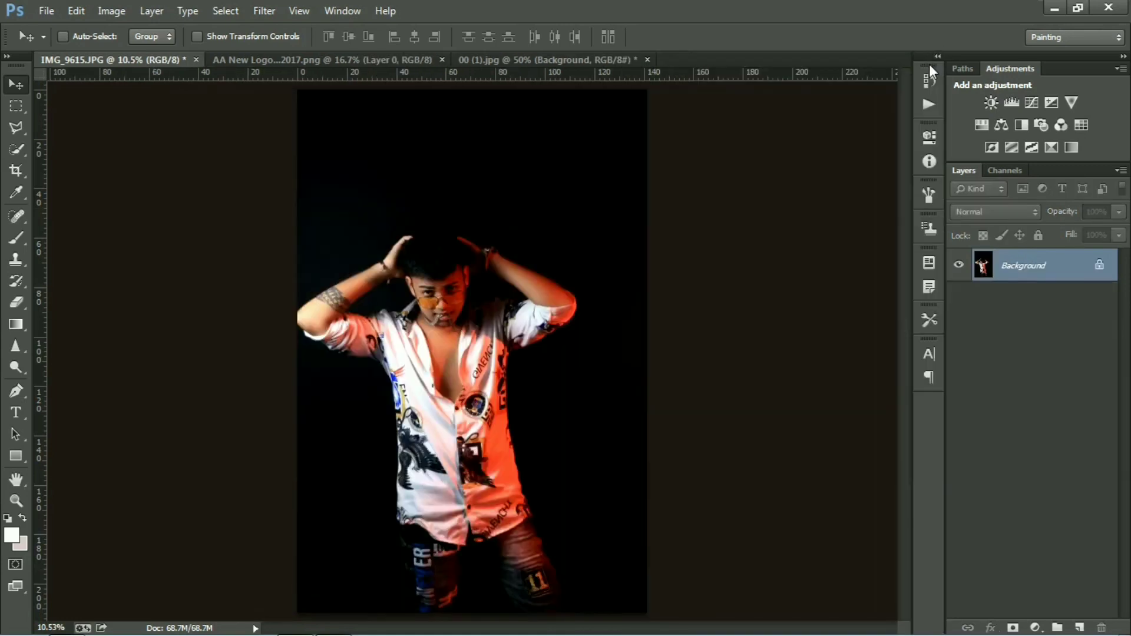
{"action": "key", "text": "ctrl+z"}
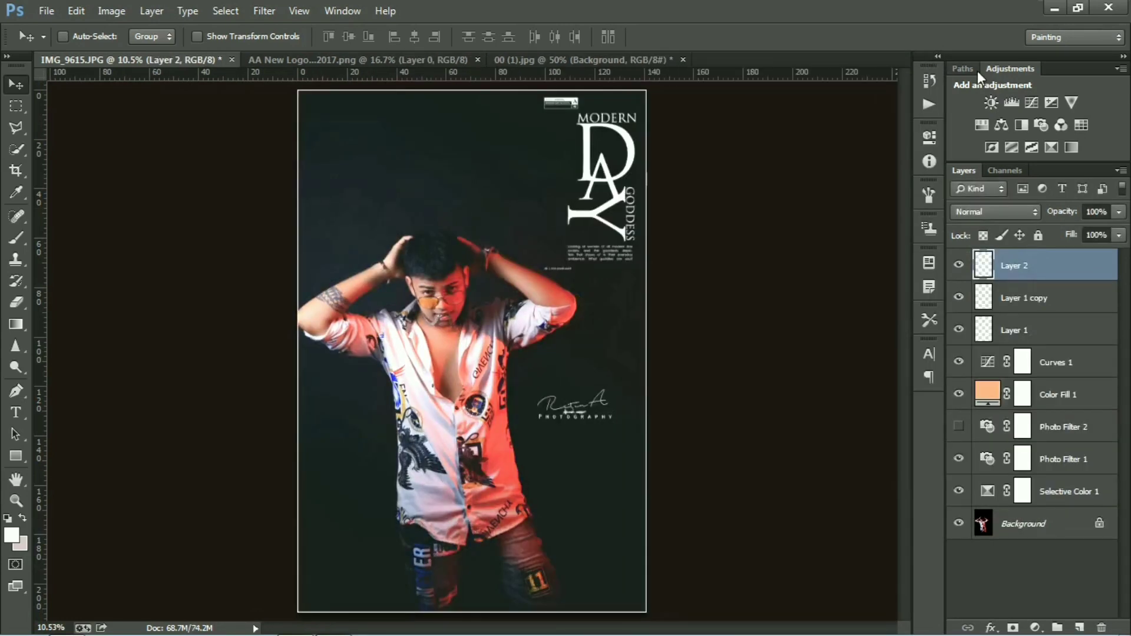
{"action": "key", "text": "ctrl+z"}
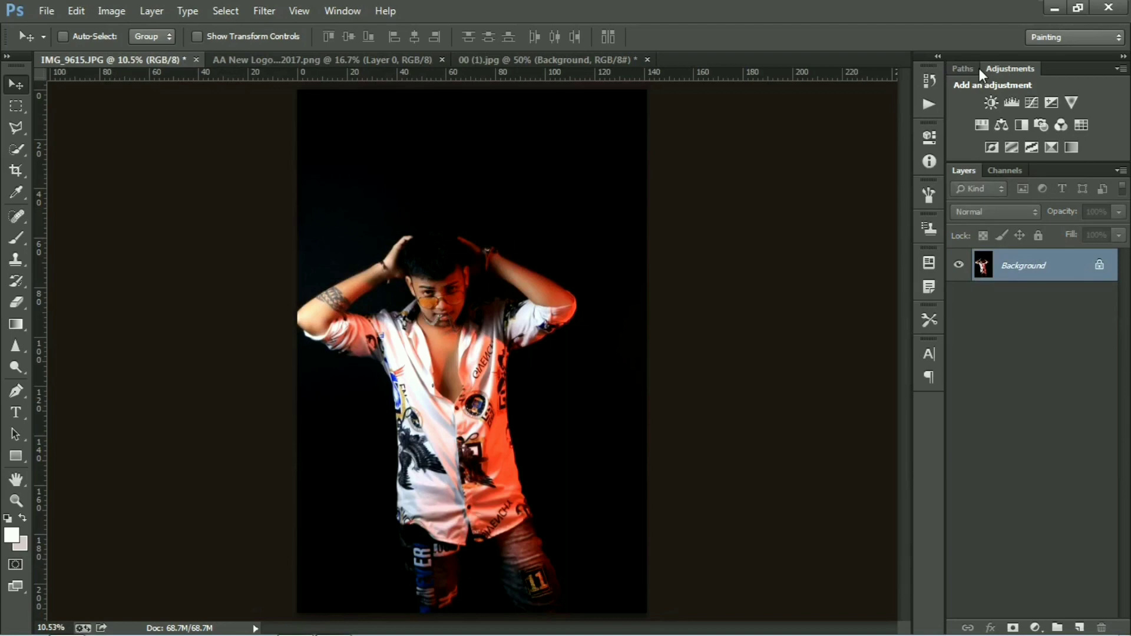
{"action": "key", "text": "ctrl+z"}
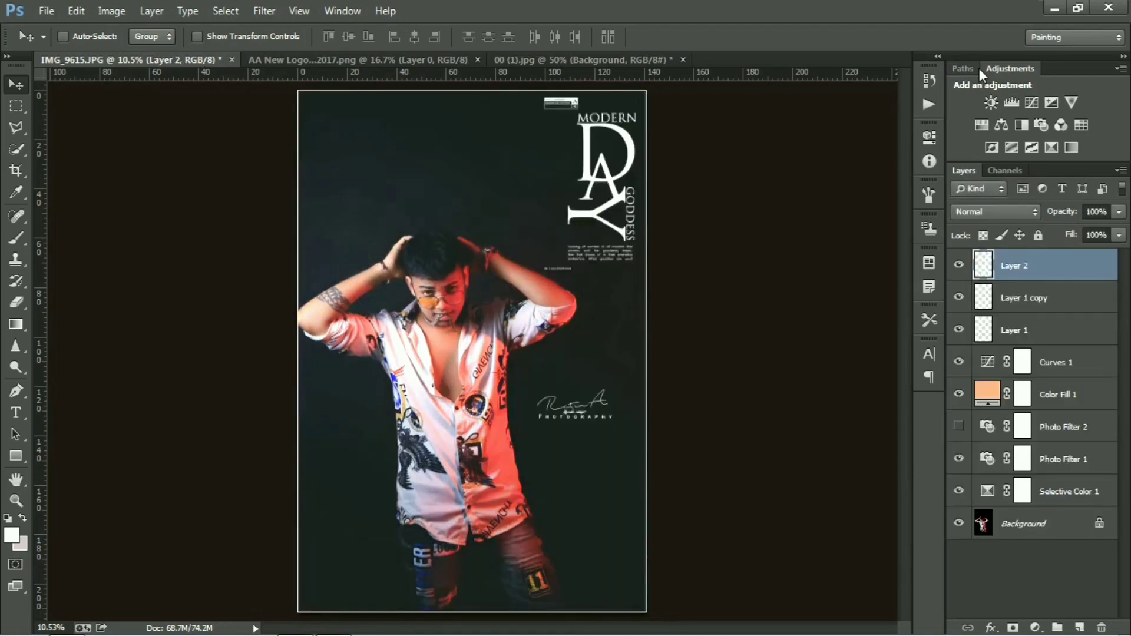
{"action": "left_click", "coordinate": [1055, 9]}
{"action": "left_click", "coordinate": [1062, 10]}
{"action": "right_click", "coordinate": [616, 122]}
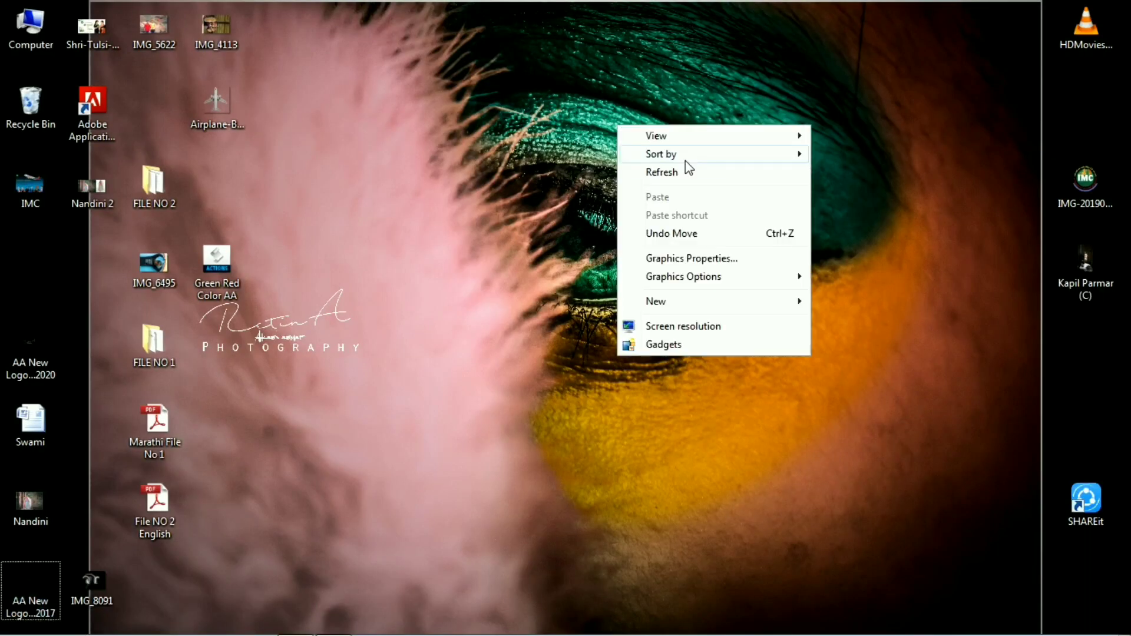
{"action": "left_click", "coordinate": [684, 171]}
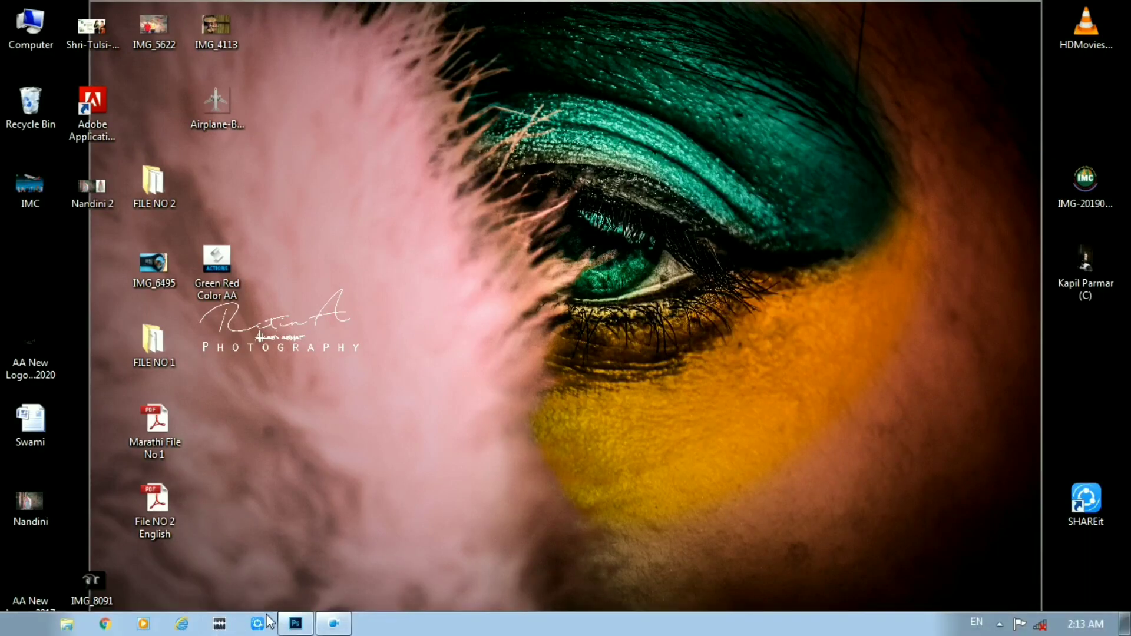
{"action": "left_click", "coordinate": [334, 628]}
{"action": "left_click", "coordinate": [443, 534]}
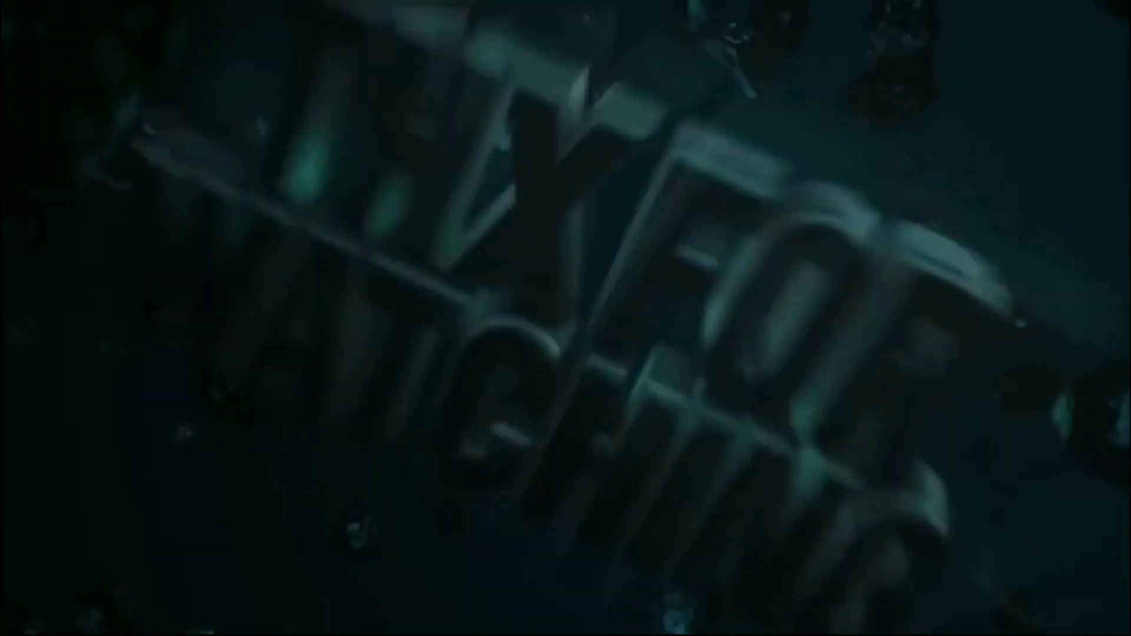